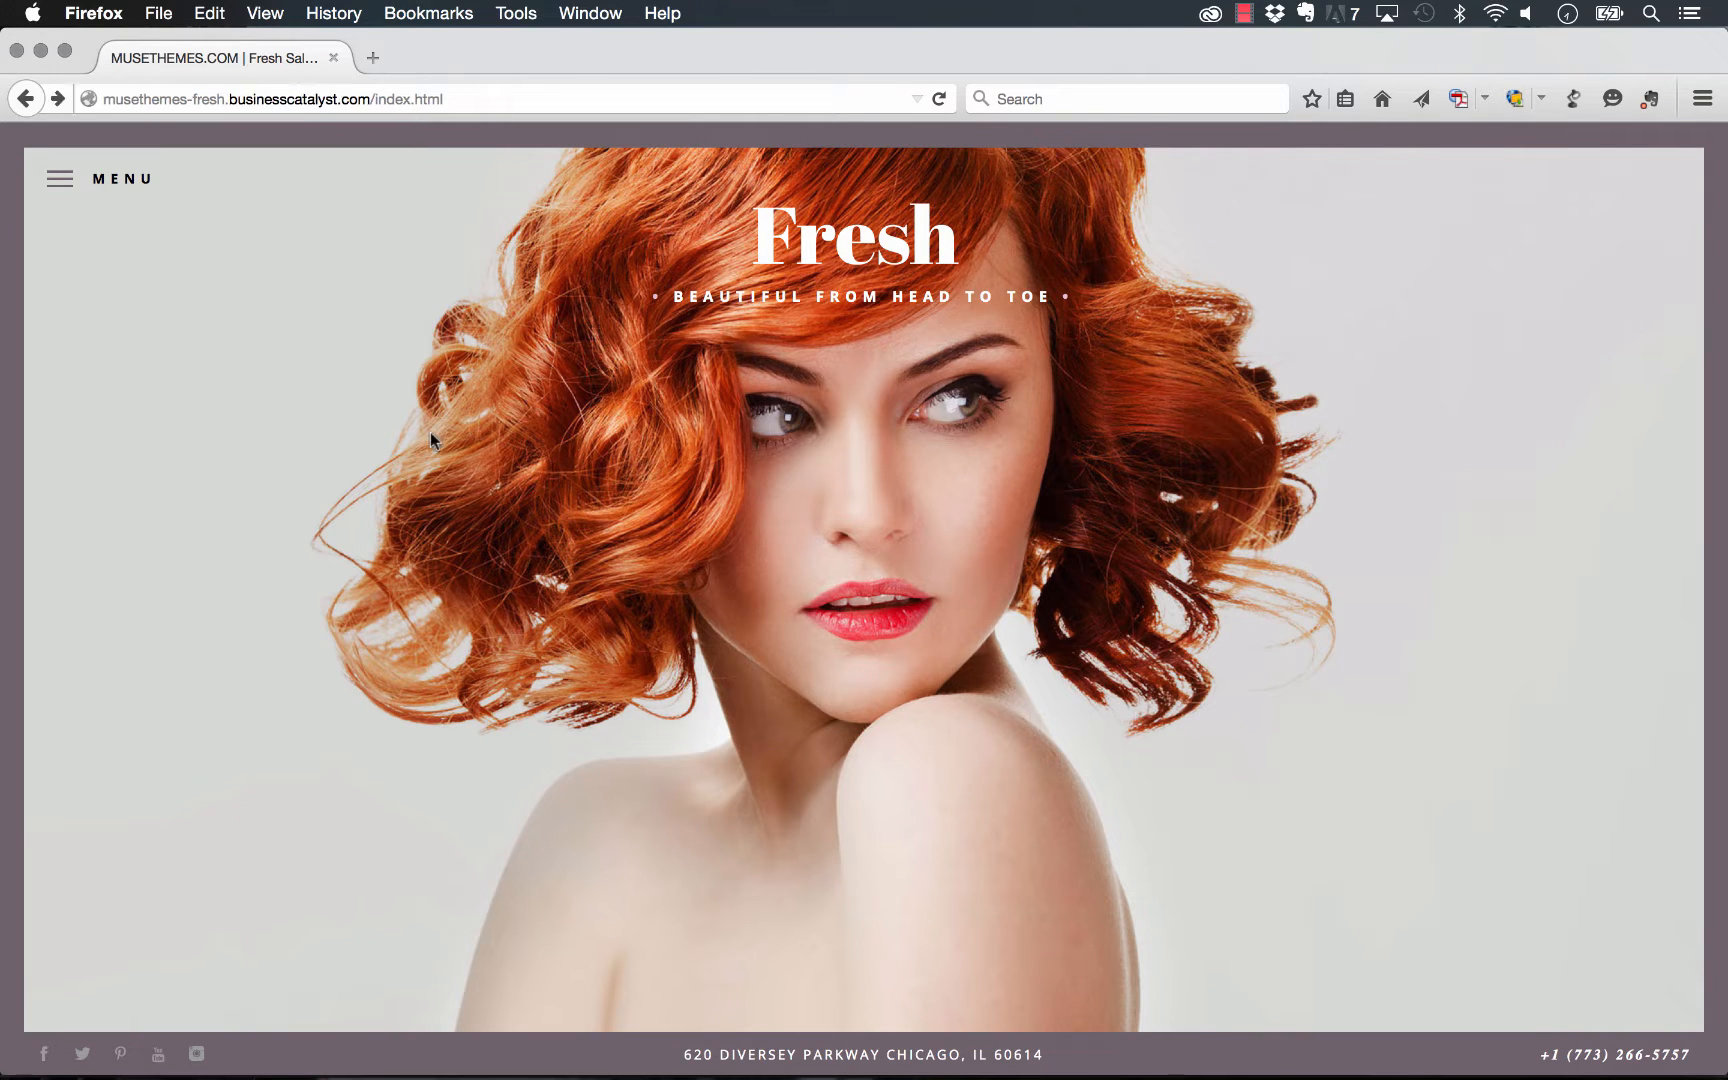
Open the Fresh site's slide-out menu, close it again and bring it back to check its transition
{"action": "left_click", "coordinate": [60, 185]}
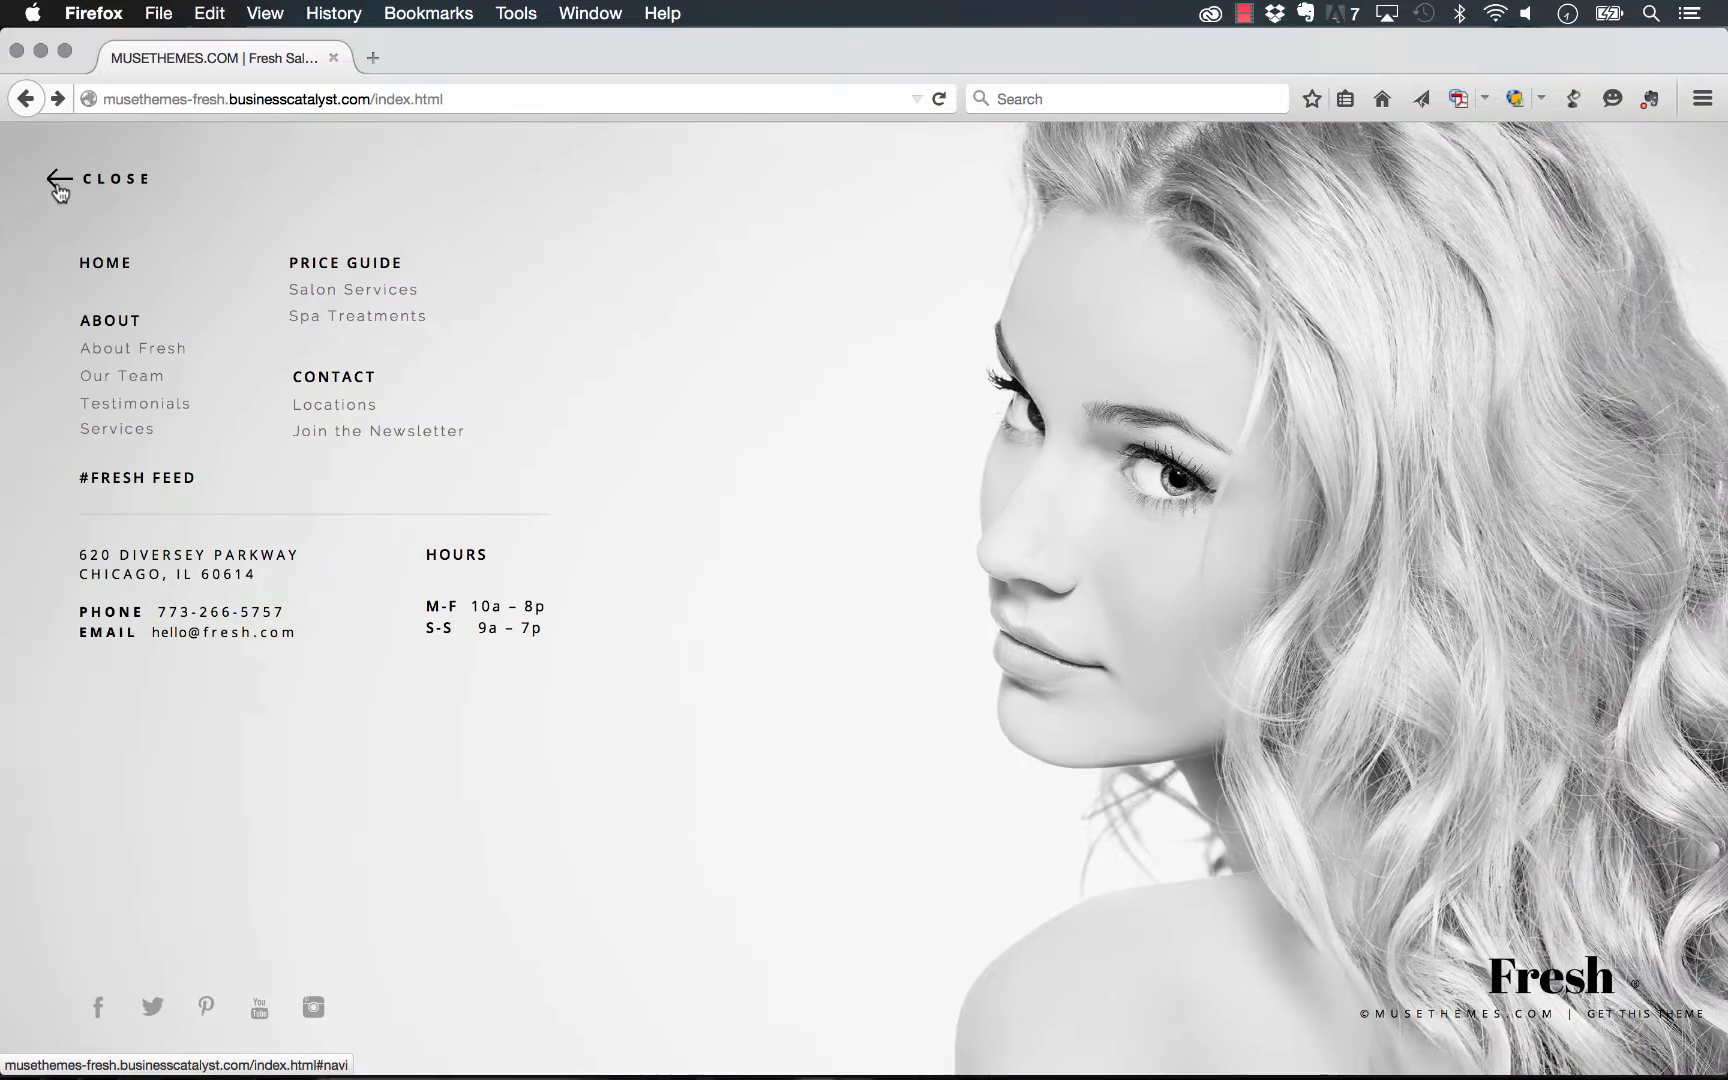
{"action": "left_click", "coordinate": [60, 185]}
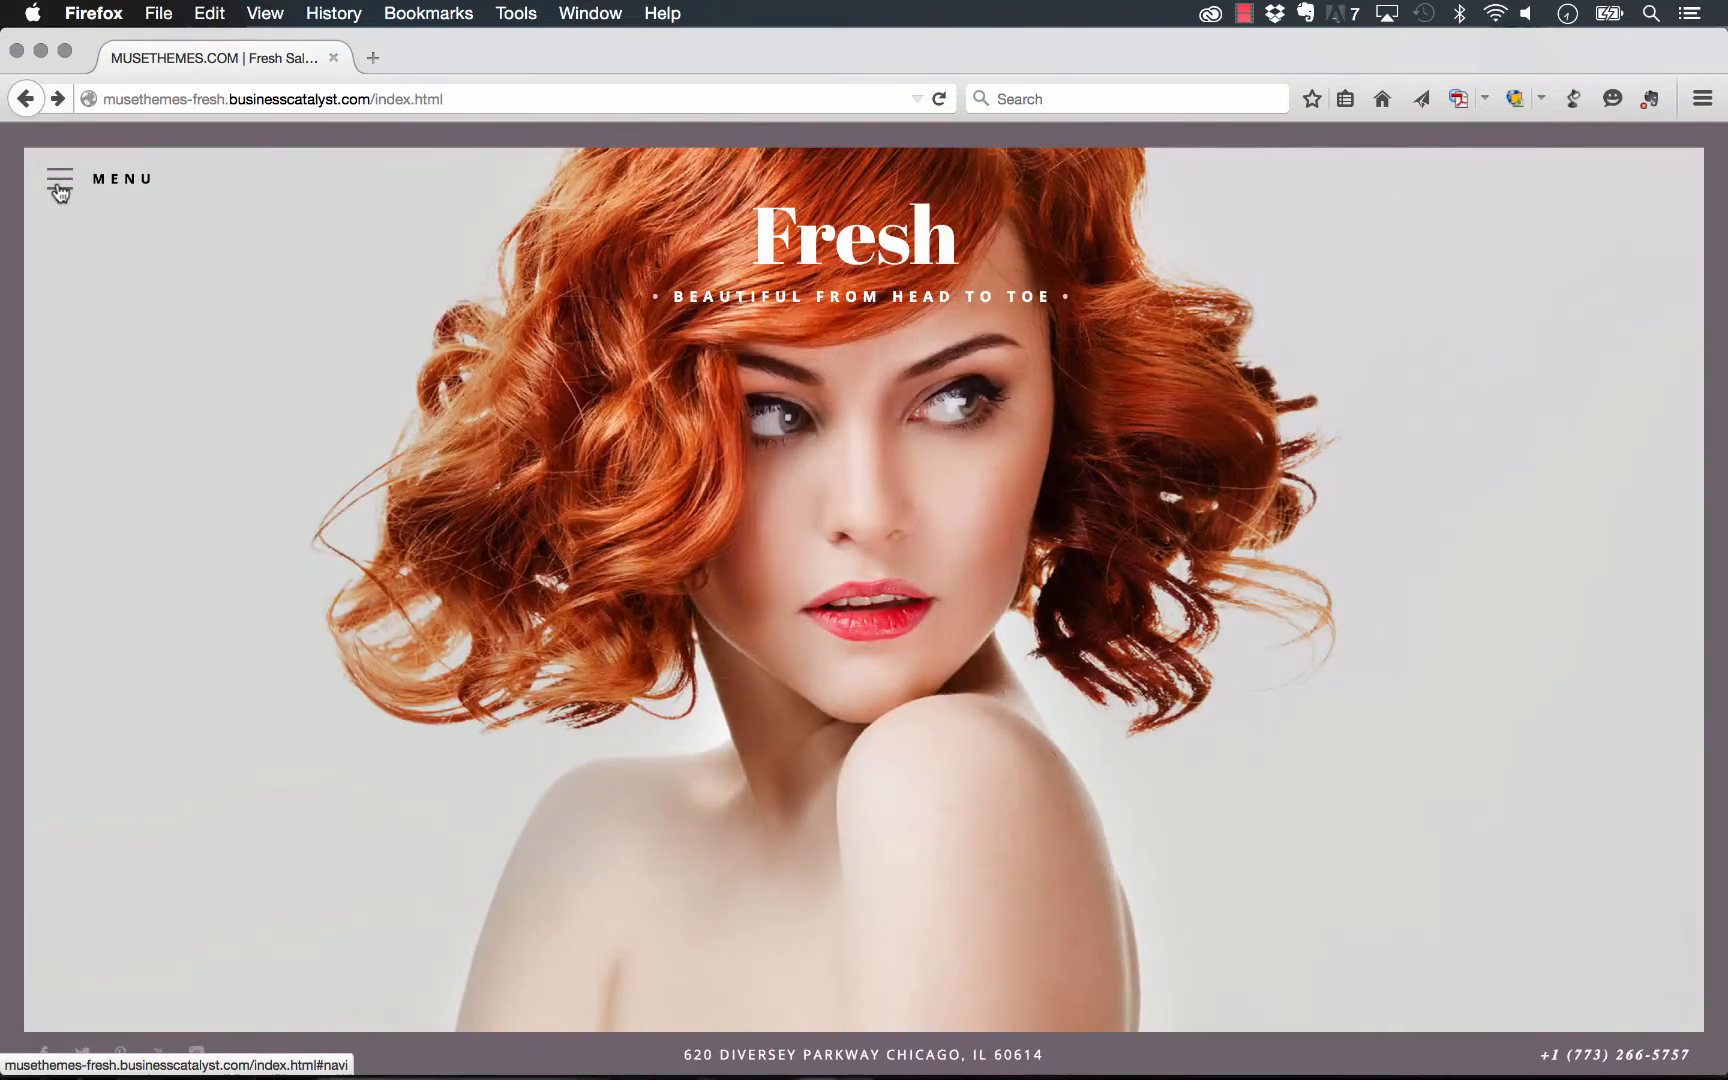
{"action": "left_click", "coordinate": [56, 180]}
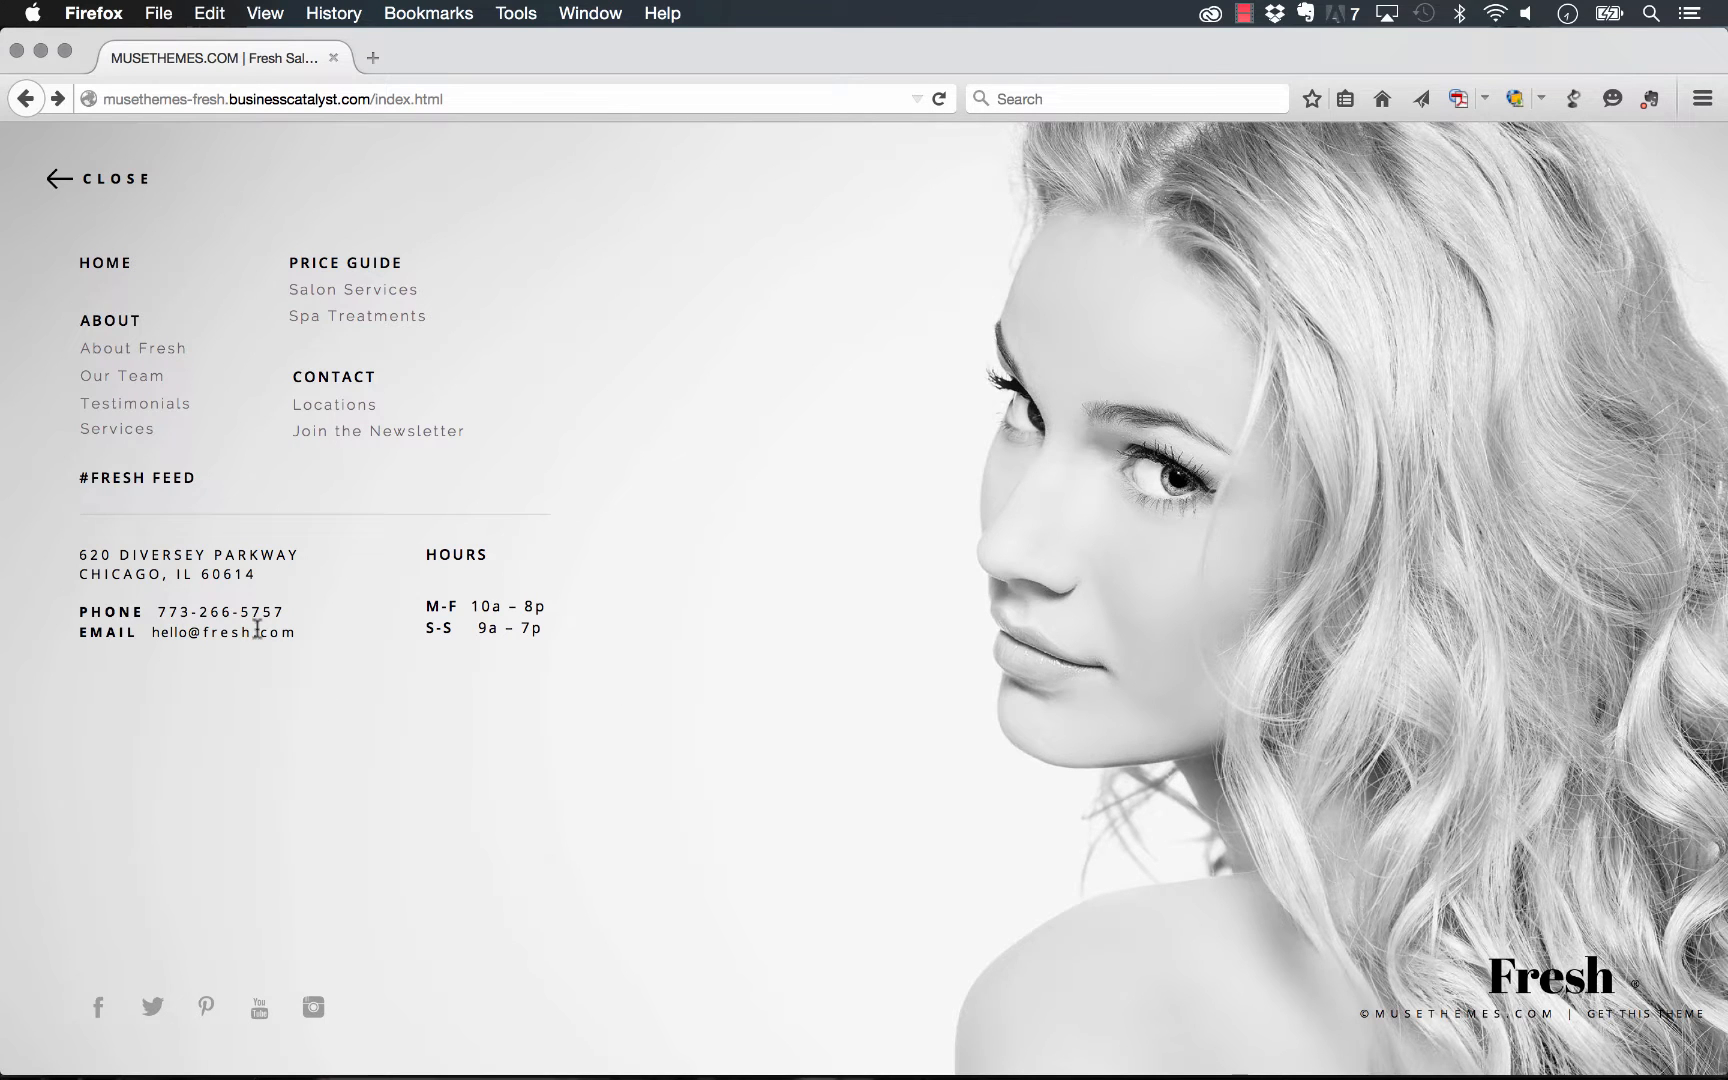
Open the About page and look through its Our Team and Services sections down to the Fresh banner
{"action": "left_click", "coordinate": [109, 324]}
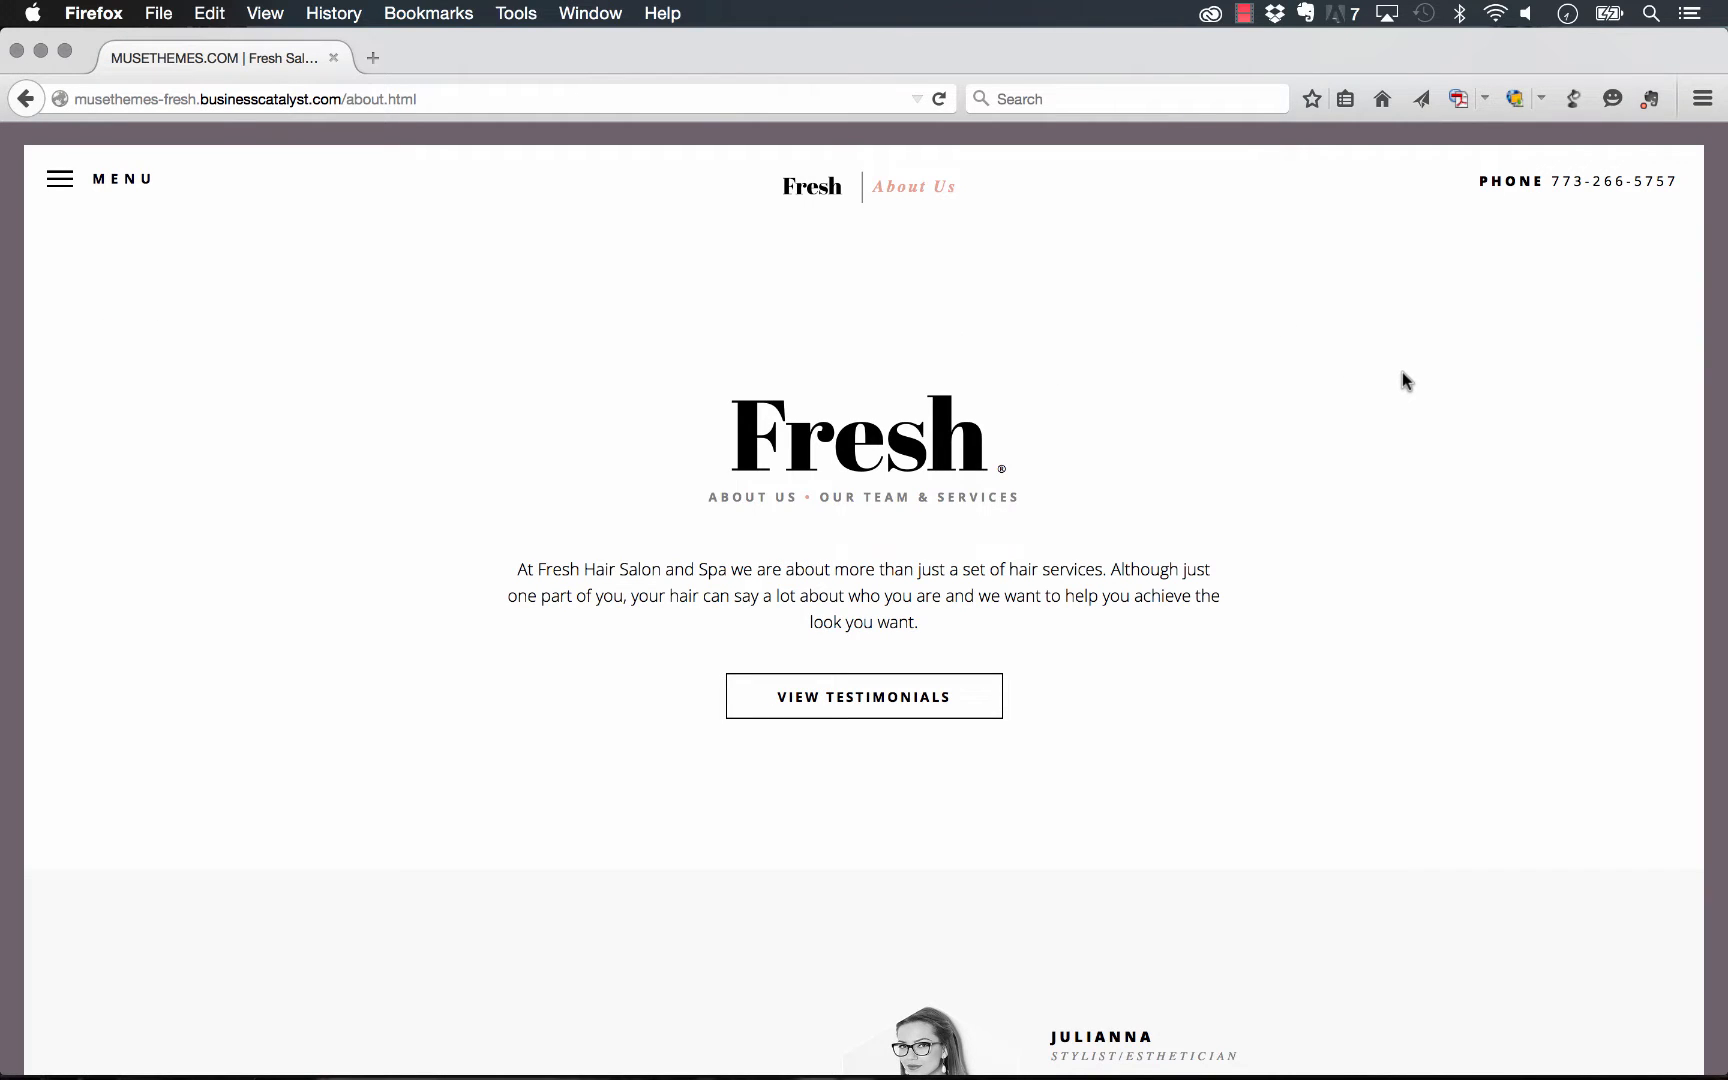
{"action": "scroll", "coordinate": [1403, 373], "scroll_direction": "down", "scroll_amount": 5}
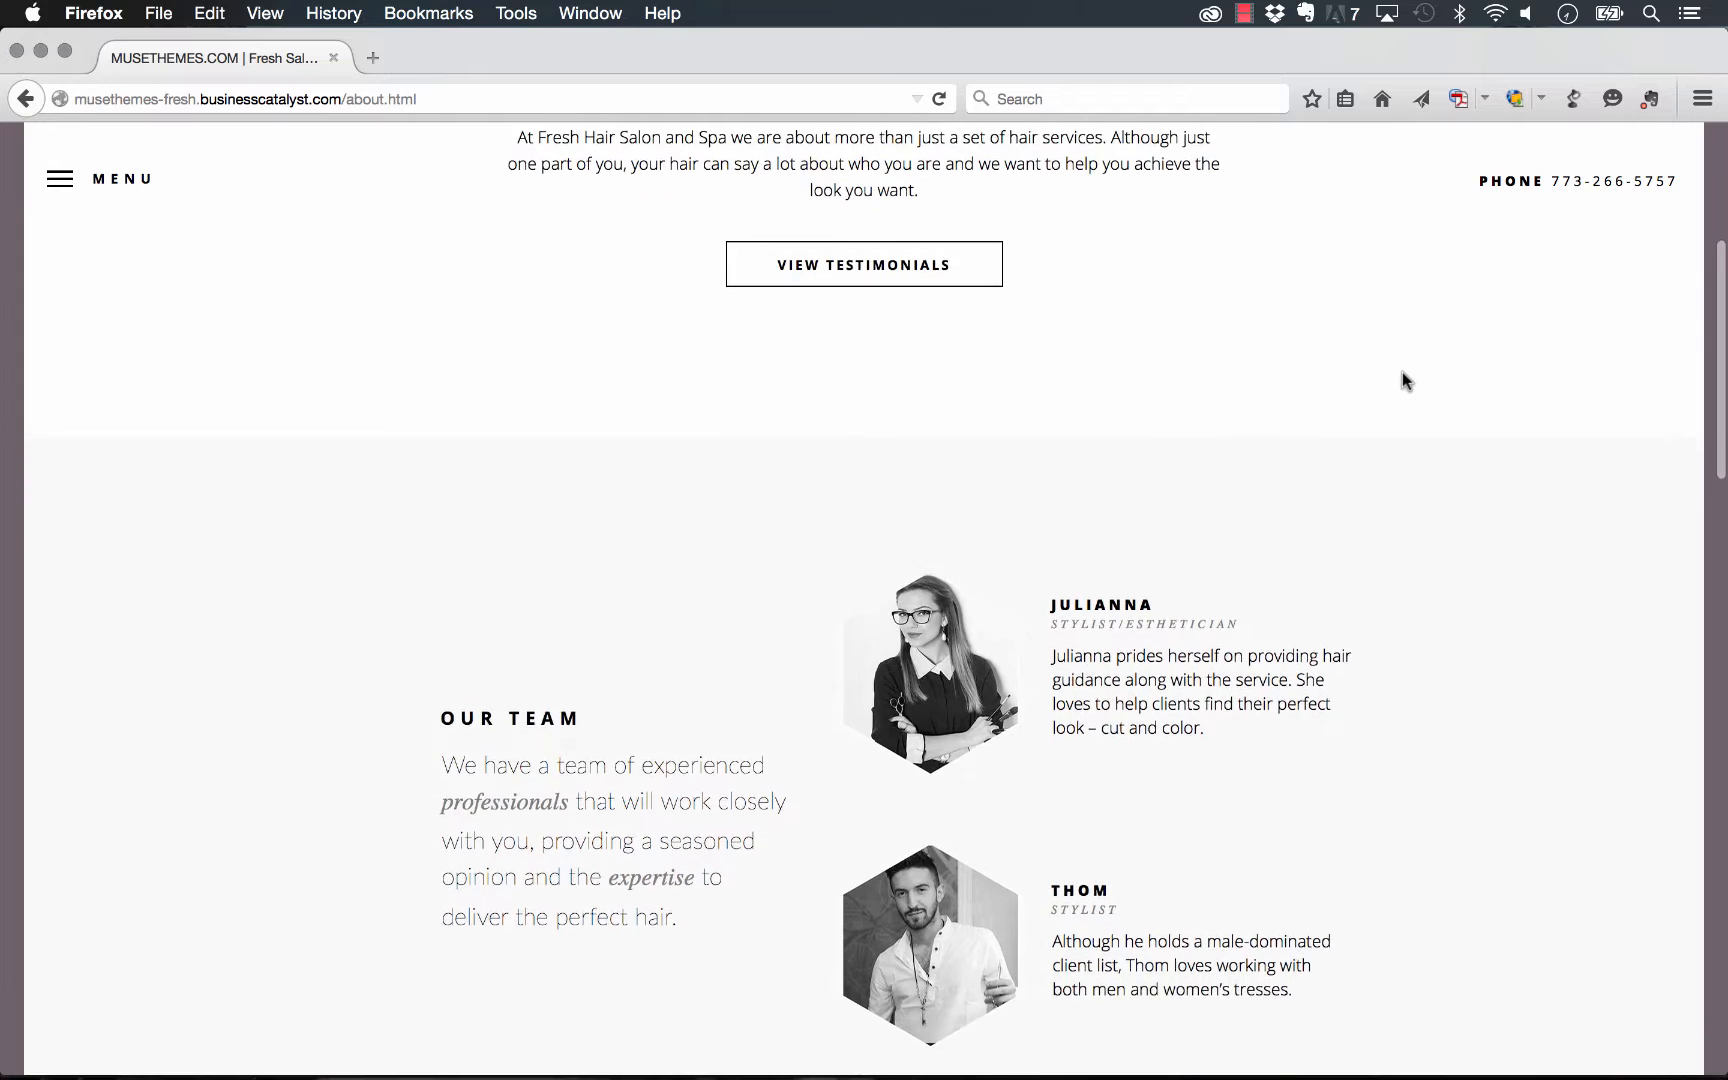
{"action": "scroll", "coordinate": [1403, 377], "scroll_direction": "down", "scroll_amount": 2}
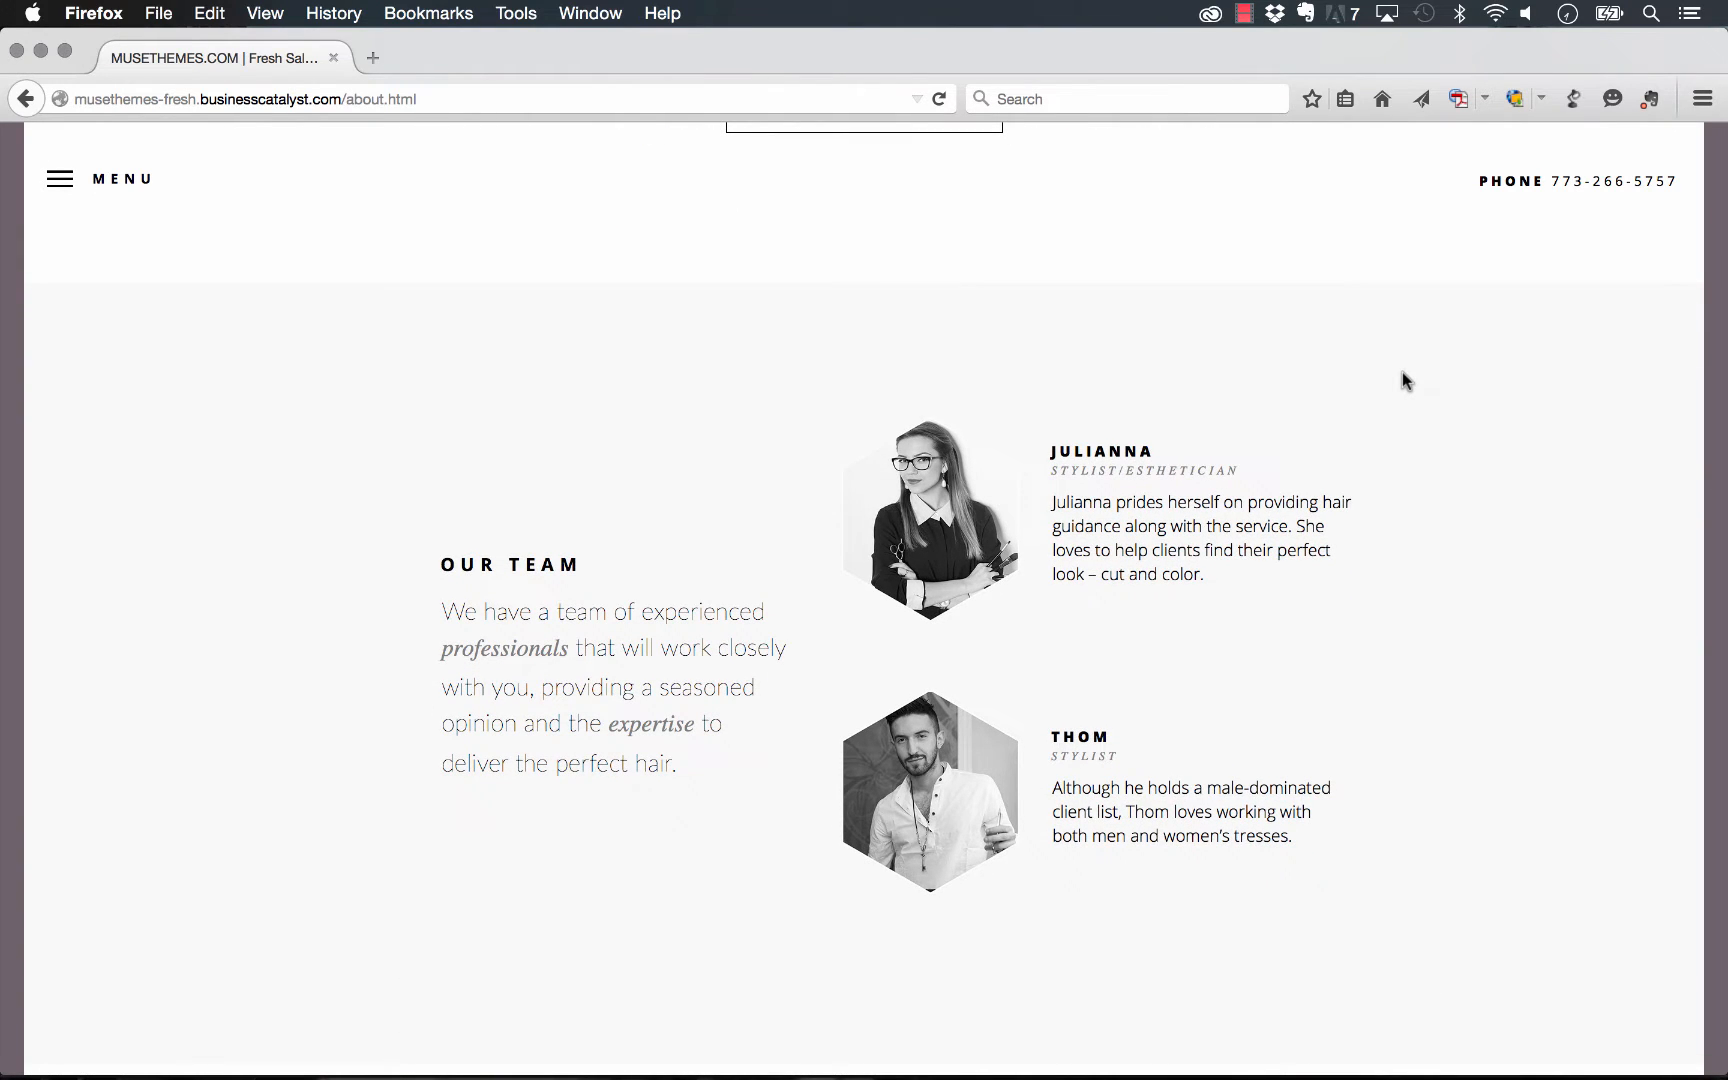
{"action": "scroll", "coordinate": [1403, 373], "scroll_direction": "down", "scroll_amount": 8}
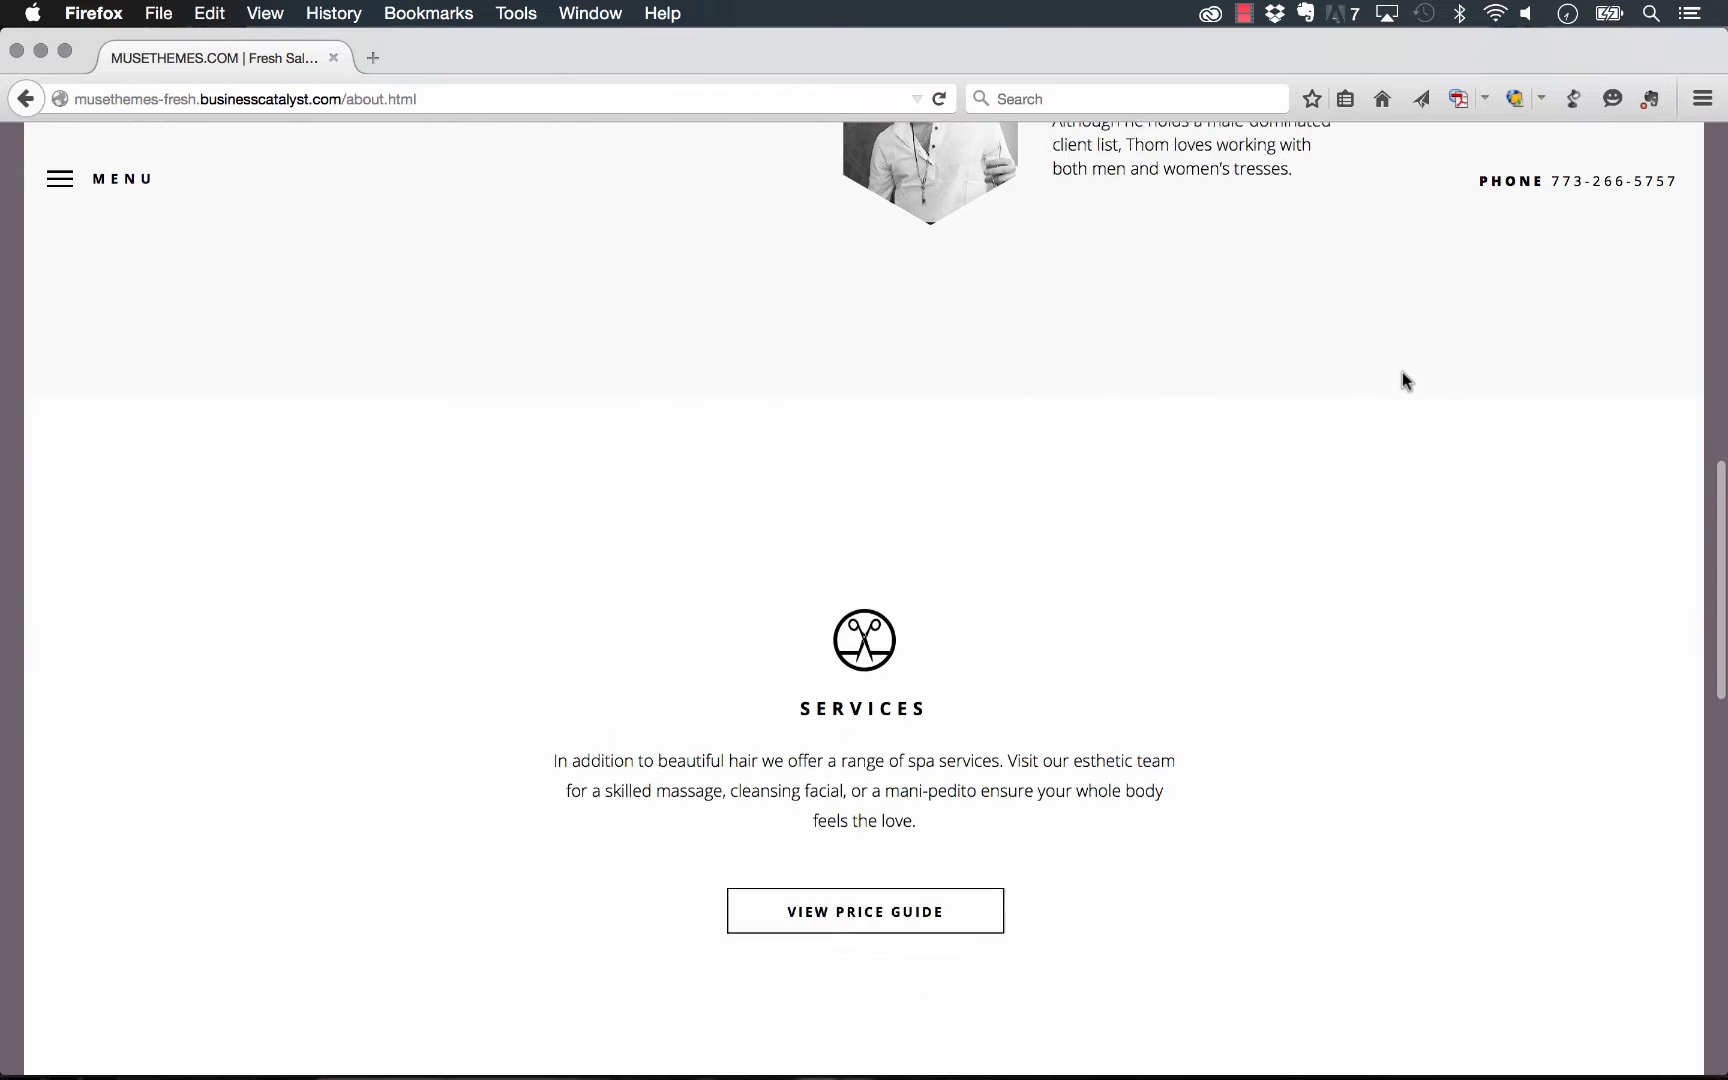
{"action": "scroll", "coordinate": [1403, 373], "scroll_direction": "up", "scroll_amount": 15}
{"action": "scroll", "coordinate": [932, 590], "scroll_direction": "down", "scroll_amount": 5}
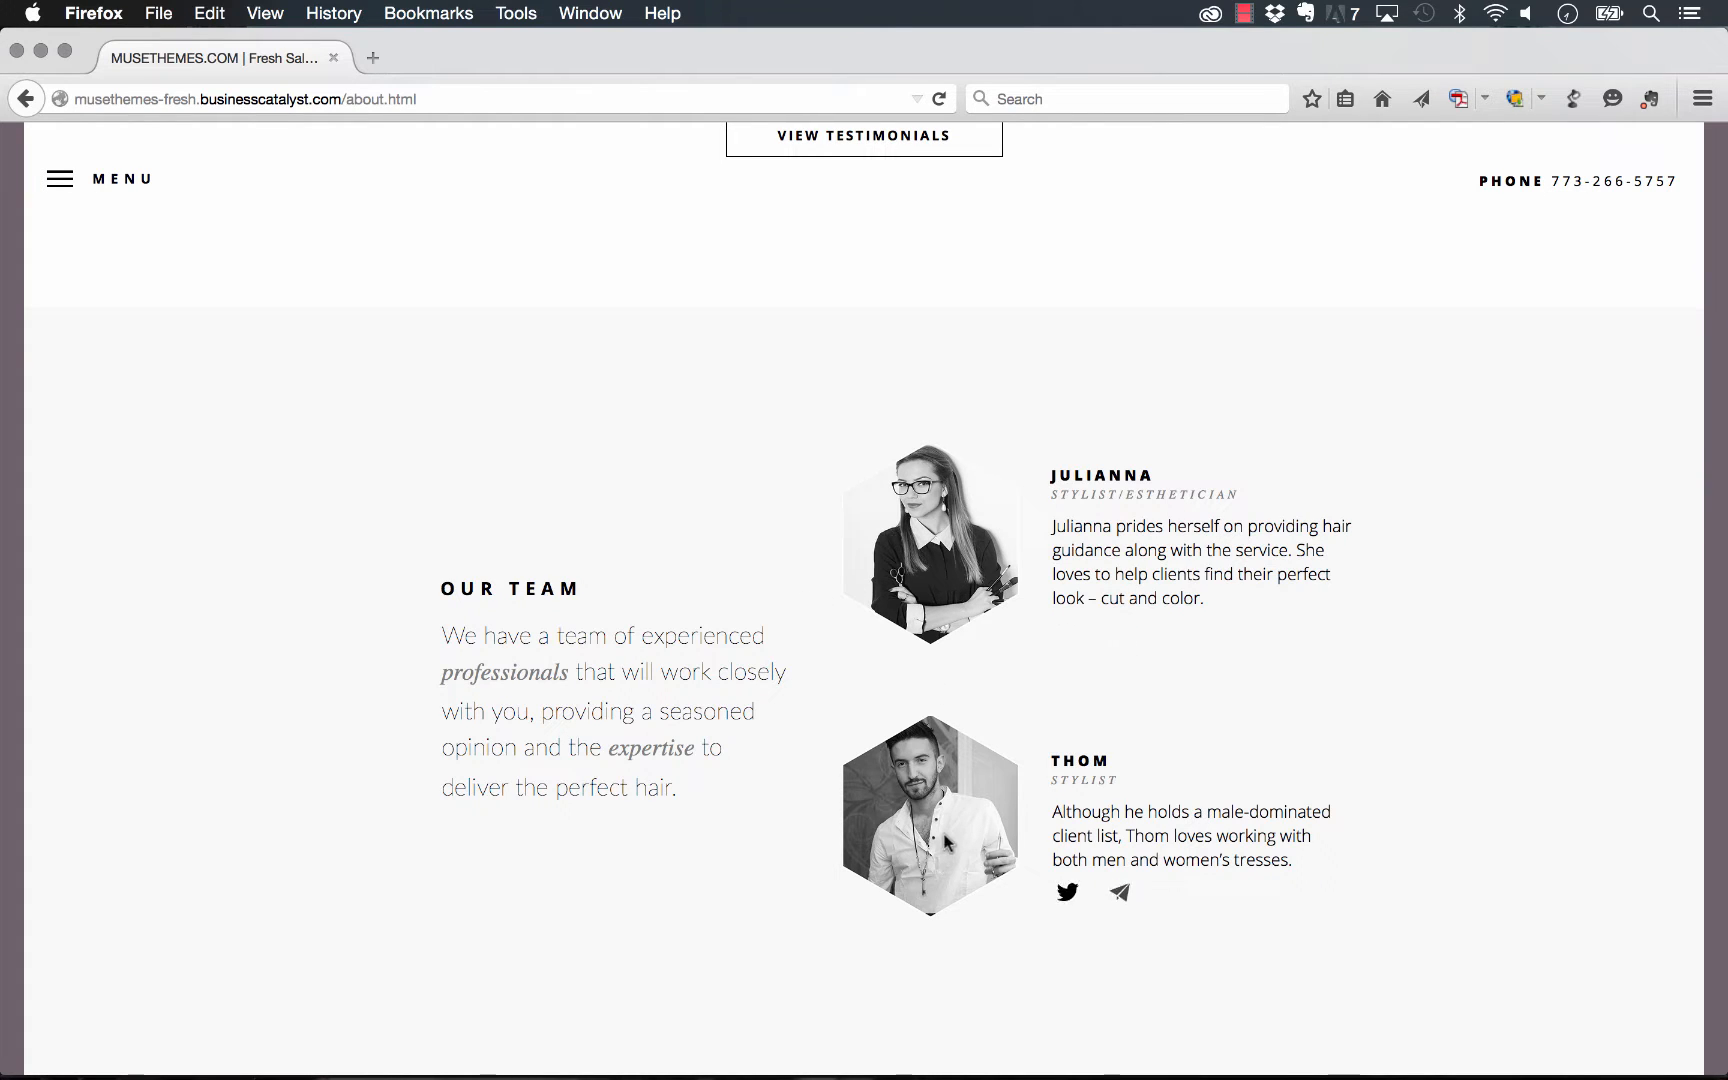
{"action": "scroll", "coordinate": [741, 567], "scroll_direction": "down", "scroll_amount": 1}
{"action": "scroll", "coordinate": [741, 567], "scroll_direction": "down", "scroll_amount": 10}
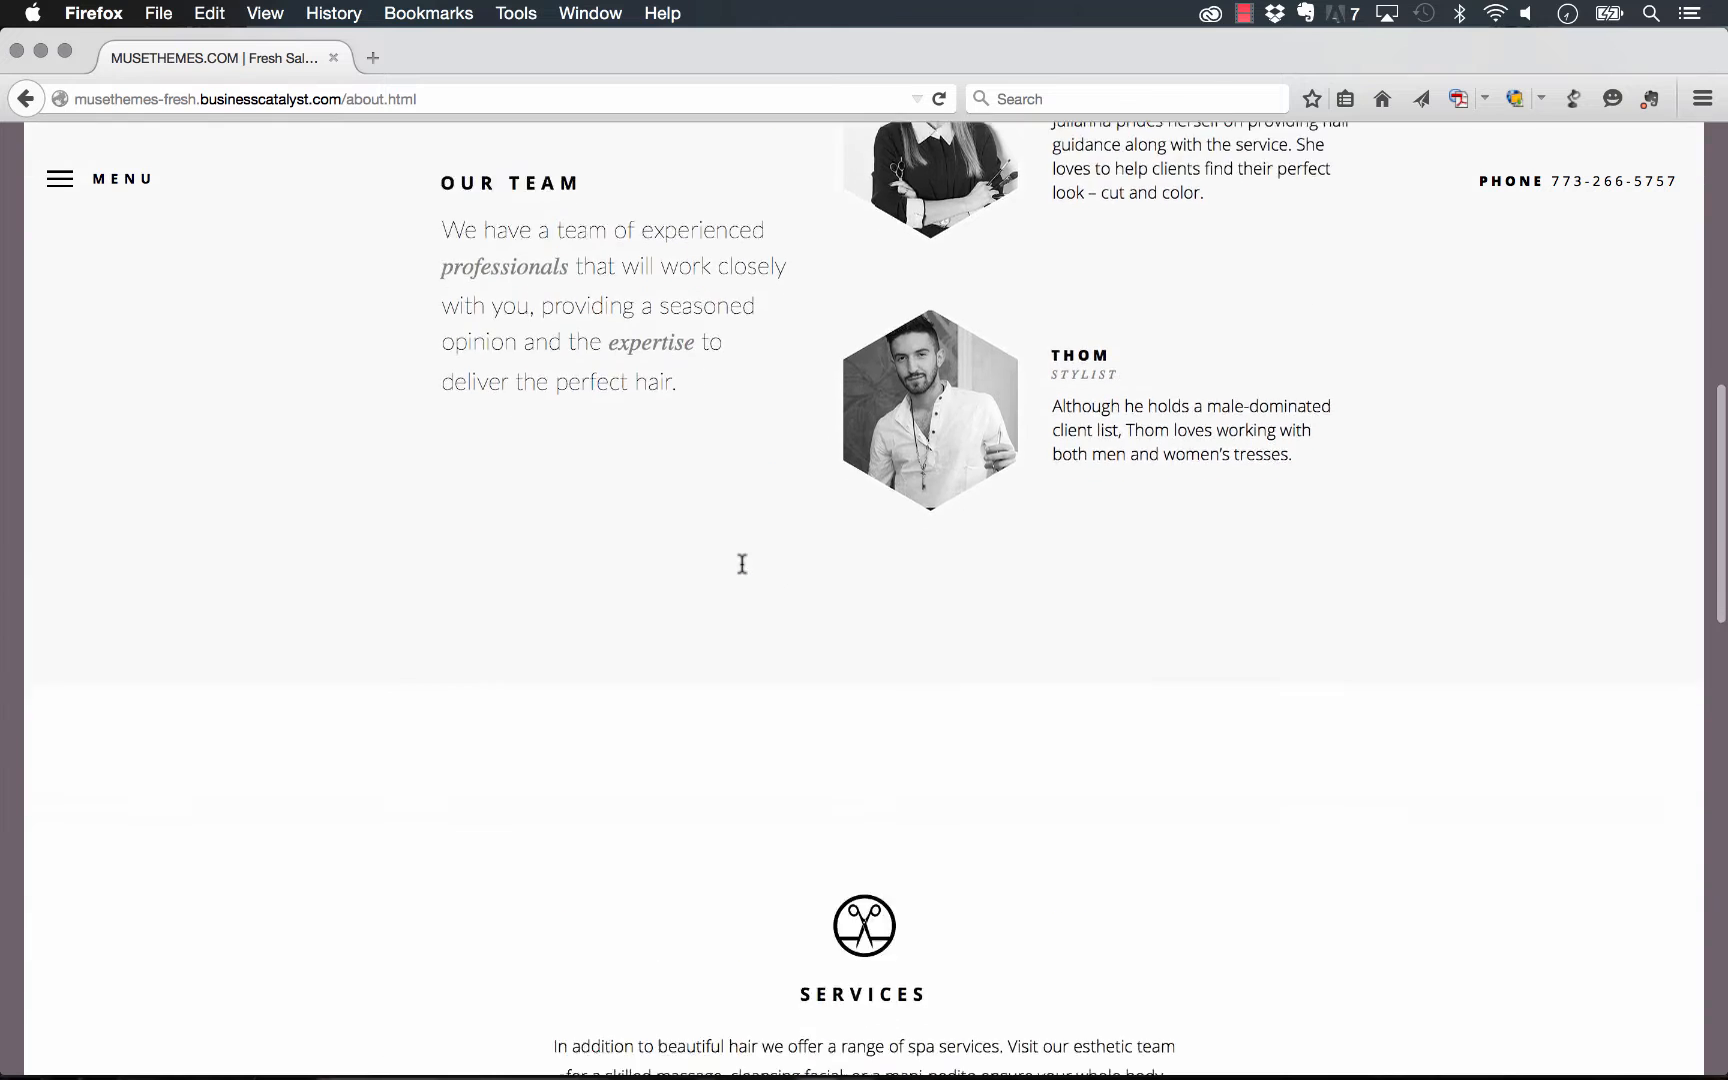
{"action": "scroll", "coordinate": [876, 630], "scroll_direction": "down", "scroll_amount": 8}
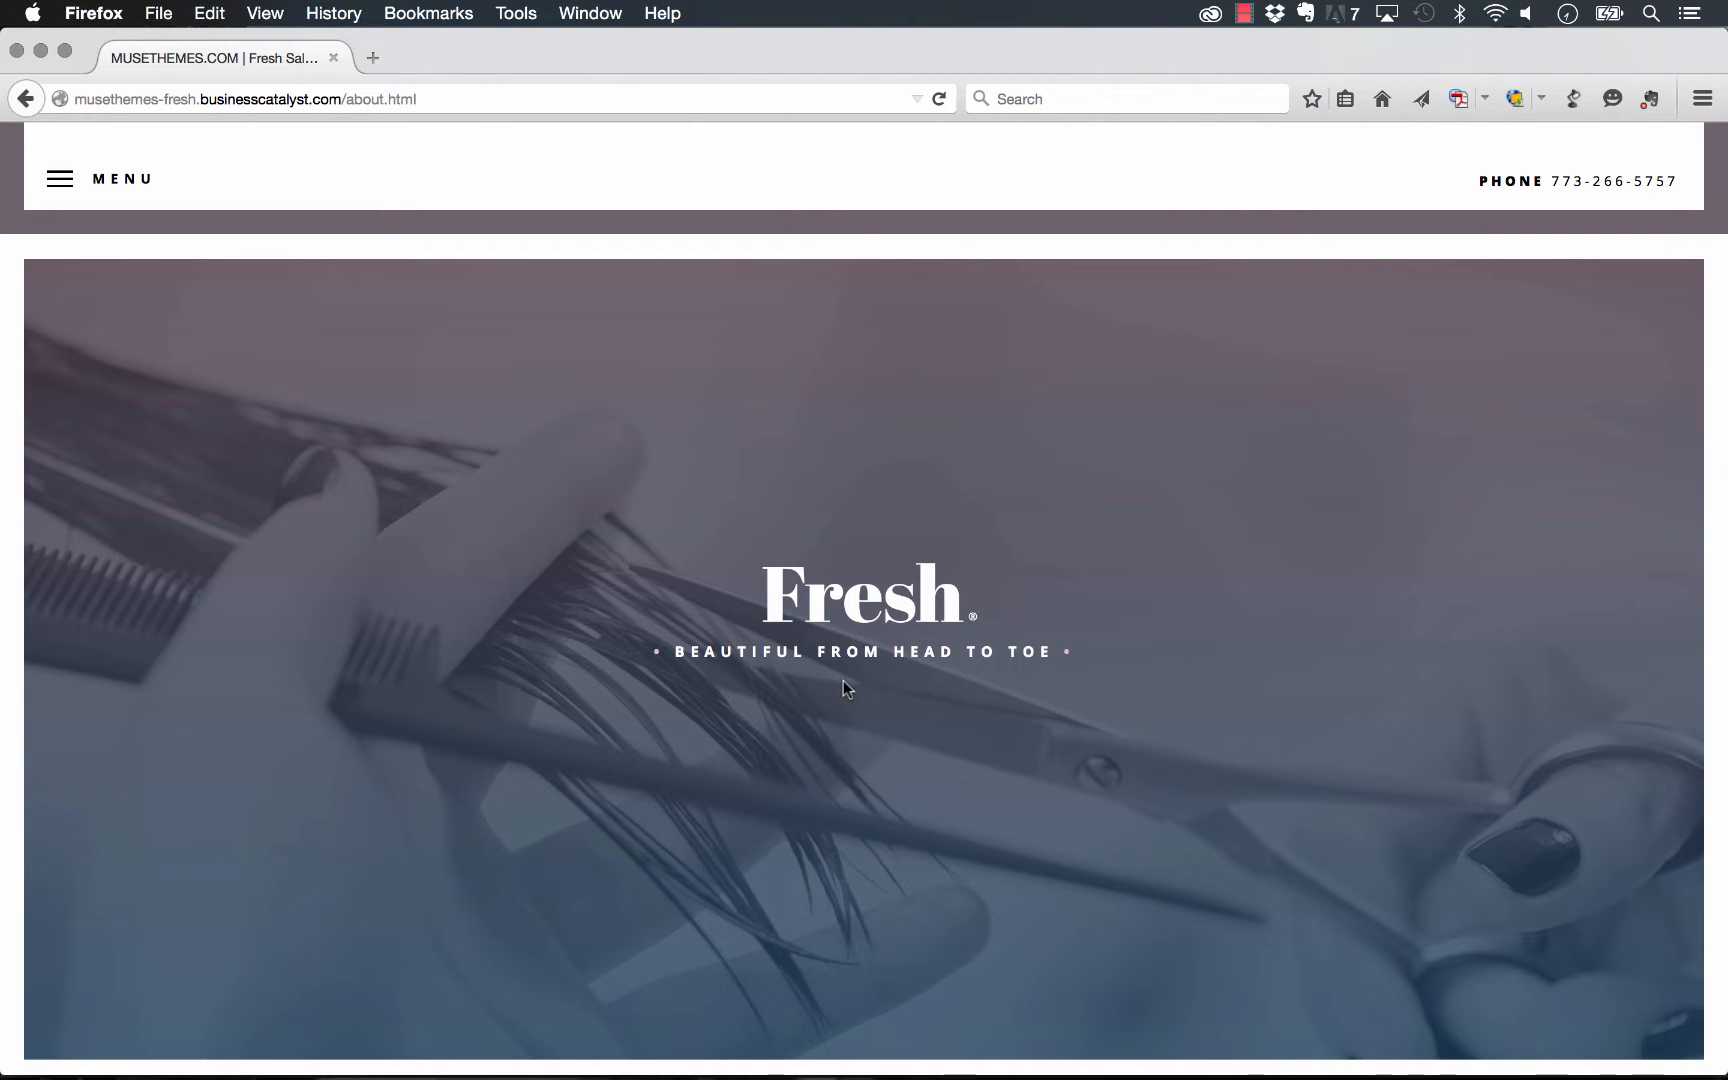
Follow the Services section's price guide link and look through the salon and spa treatment prices
{"action": "scroll", "coordinate": [843, 686], "scroll_direction": "up", "scroll_amount": 8}
{"action": "left_click", "coordinate": [877, 1002]}
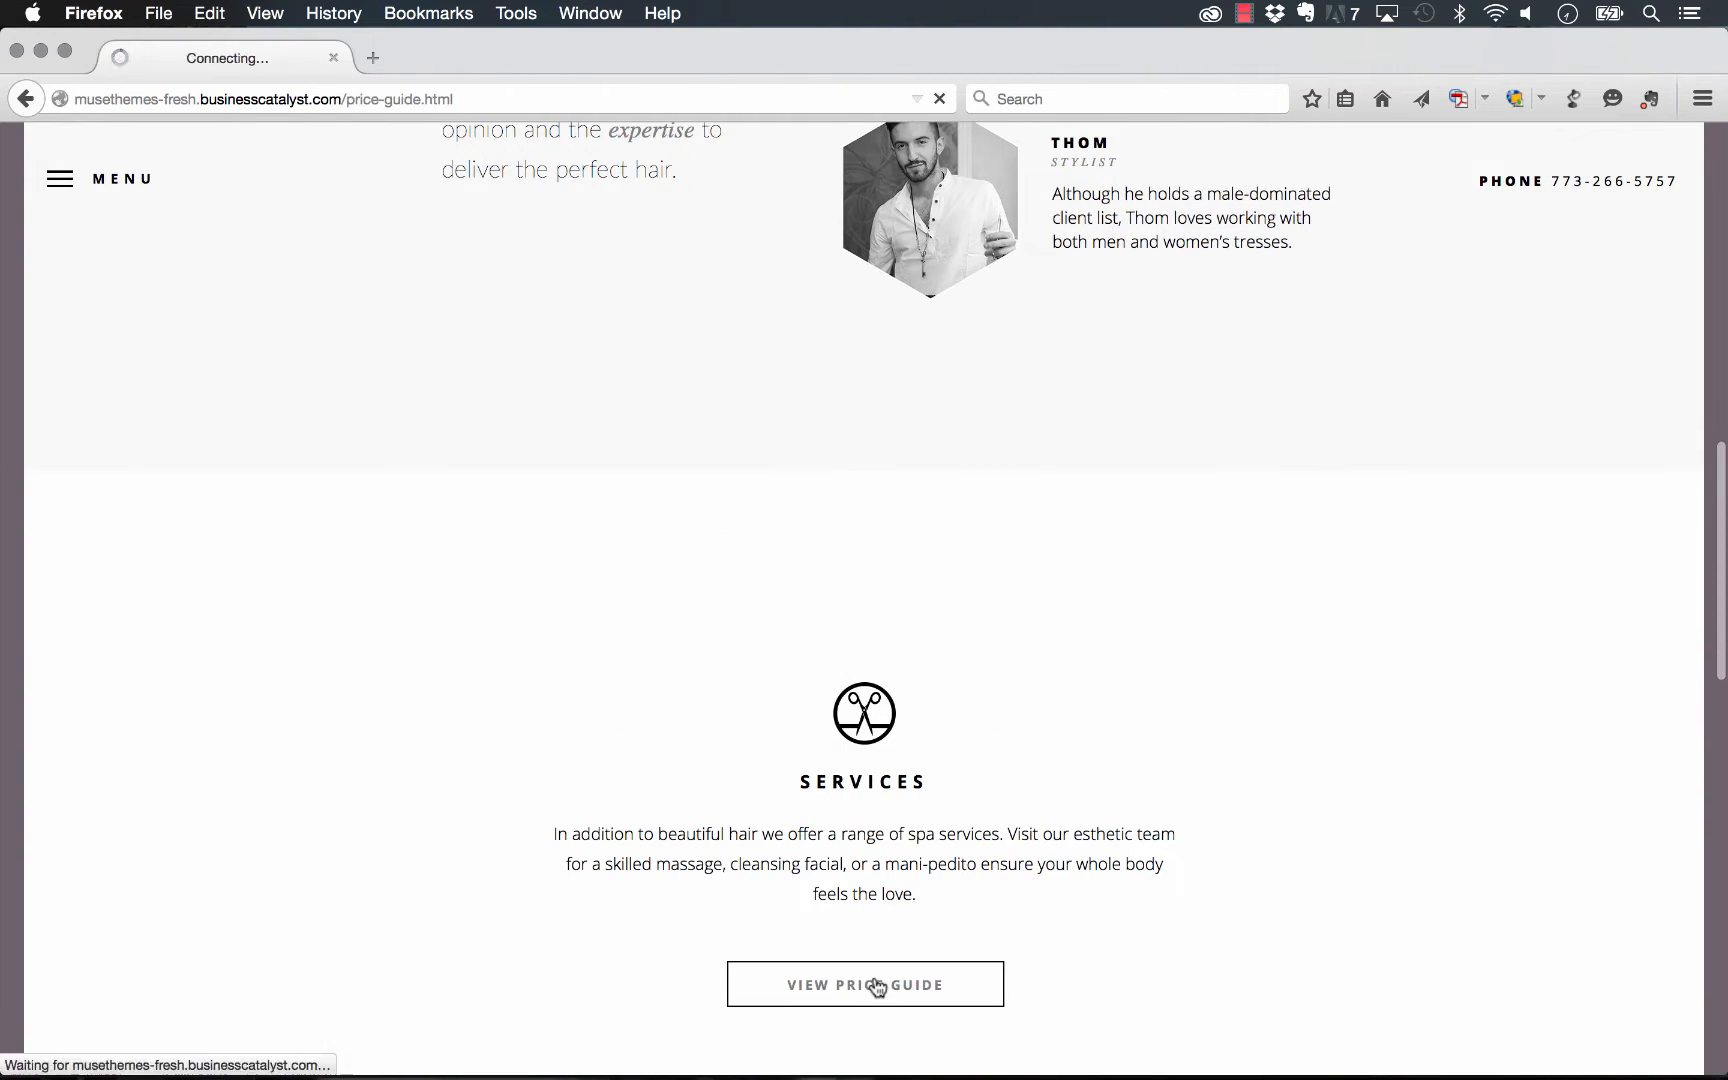
{"action": "scroll", "coordinate": [903, 386], "scroll_direction": "down", "scroll_amount": 3}
{"action": "scroll", "coordinate": [903, 384], "scroll_direction": "down", "scroll_amount": 3}
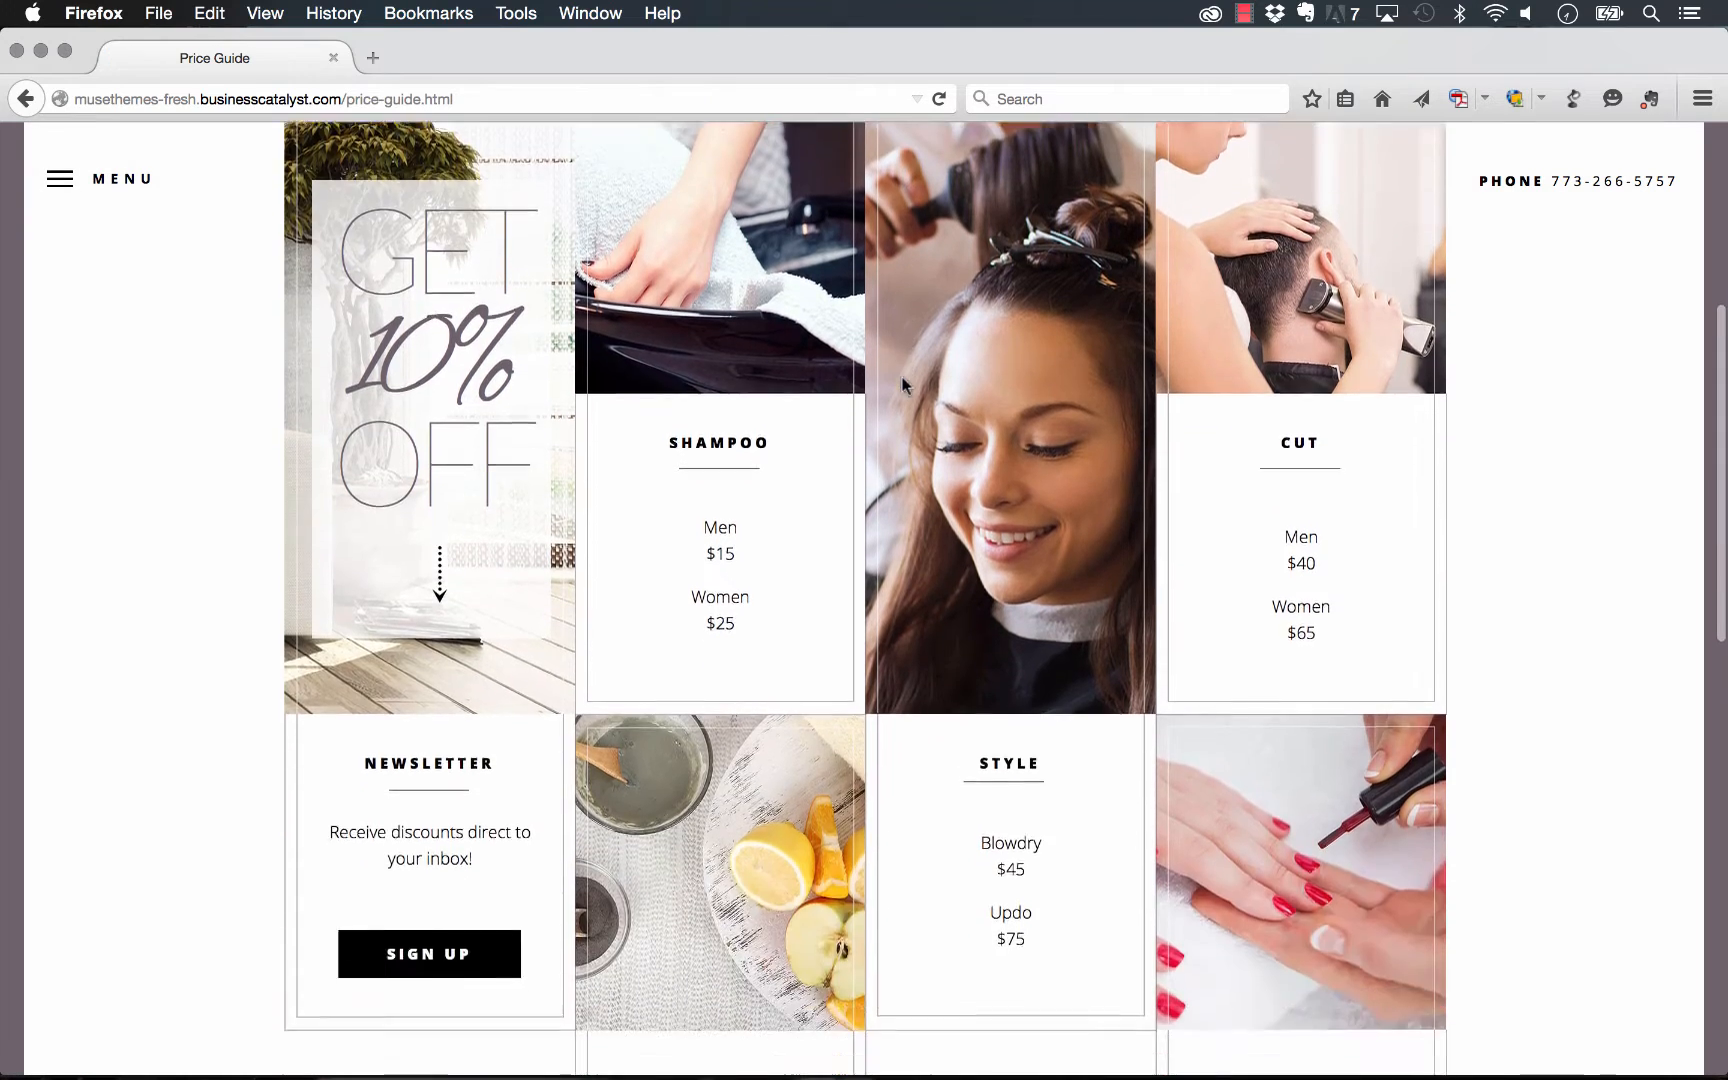
{"action": "scroll", "coordinate": [903, 384], "scroll_direction": "up", "scroll_amount": 4}
{"action": "scroll", "coordinate": [903, 384], "scroll_direction": "down", "scroll_amount": 3}
{"action": "scroll", "coordinate": [903, 384], "scroll_direction": "down", "scroll_amount": 3}
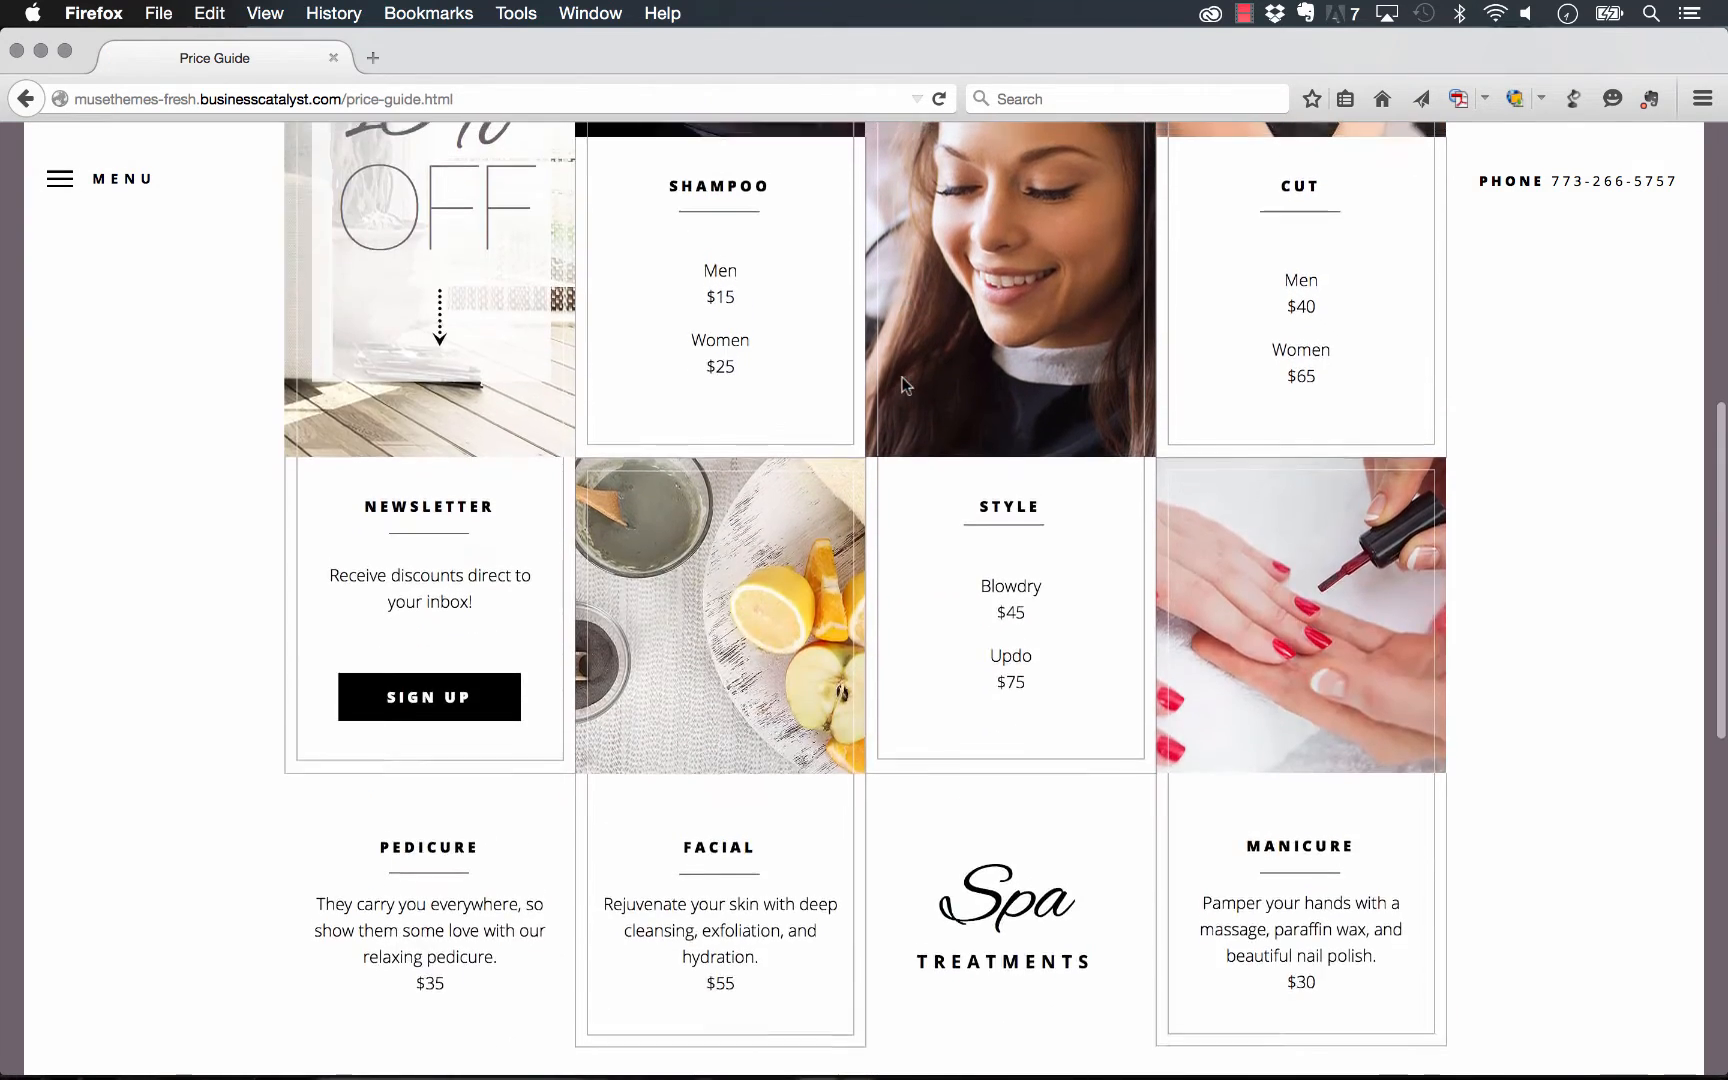
{"action": "scroll", "coordinate": [905, 386], "scroll_direction": "up", "scroll_amount": 8}
Open the Testimonials page and view the second and third testimonials before returning to the first
{"action": "left_click", "coordinate": [60, 186]}
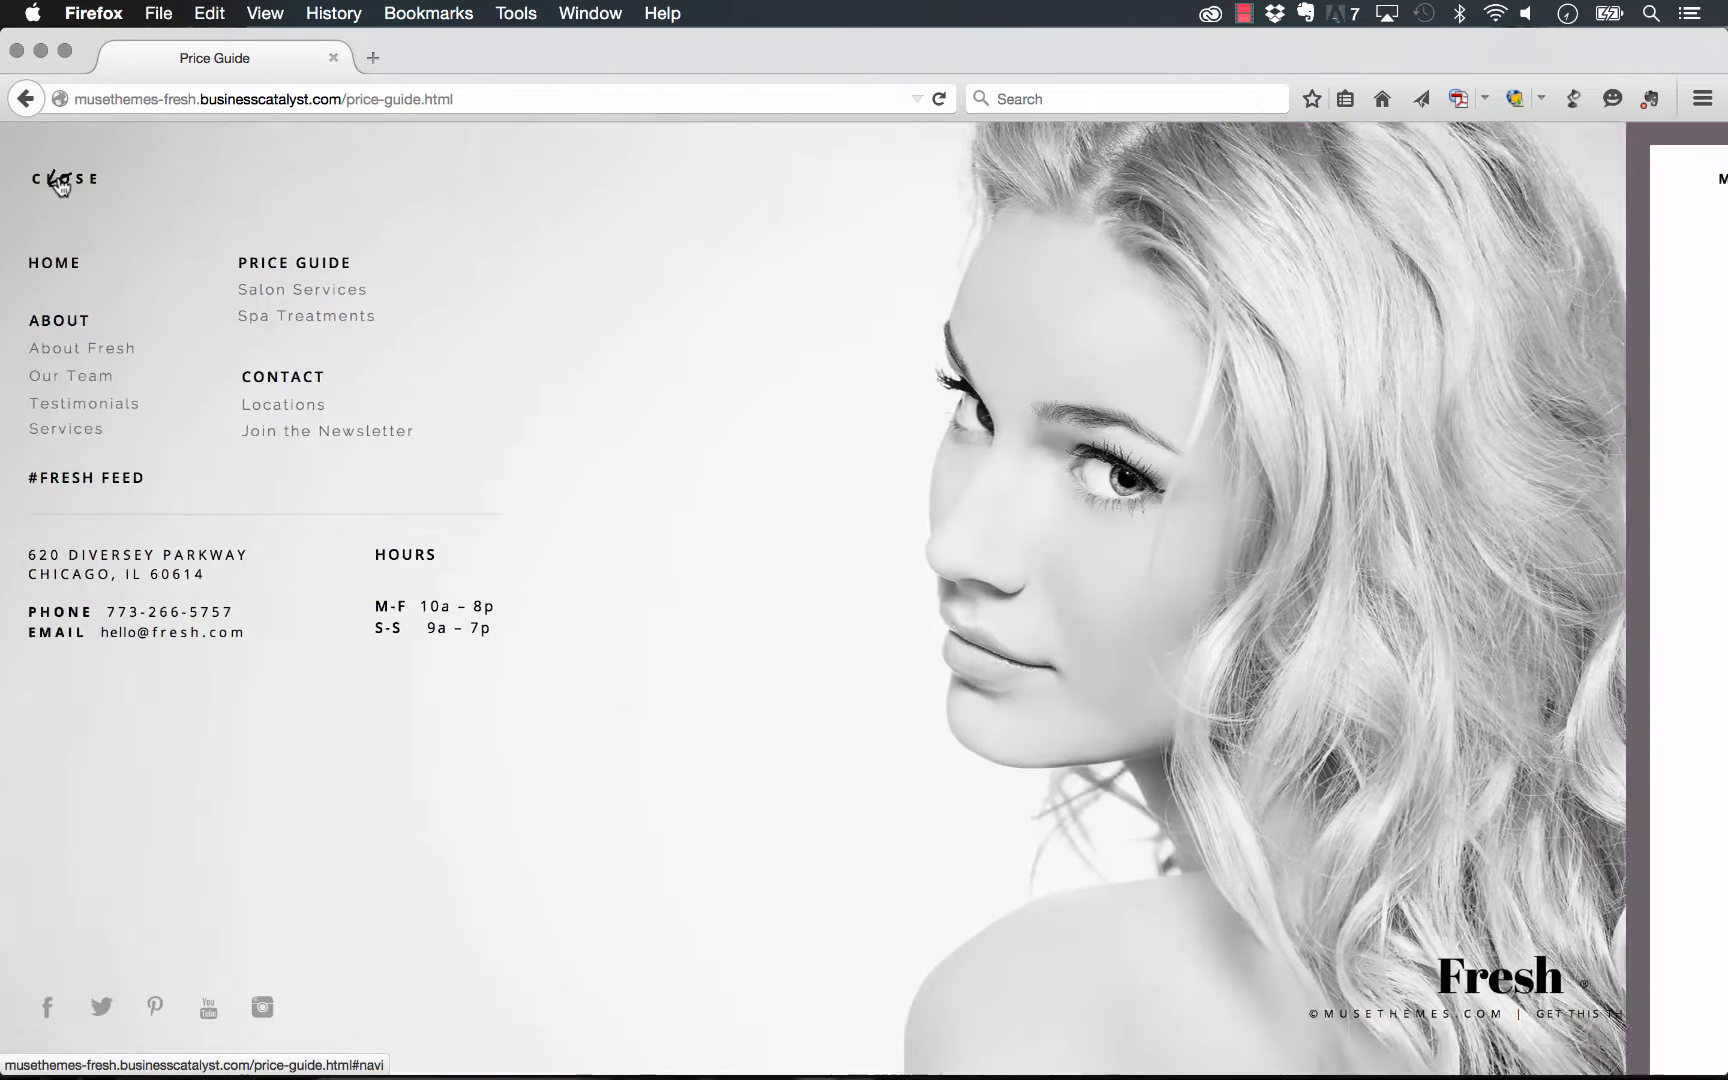
{"action": "left_click", "coordinate": [150, 405]}
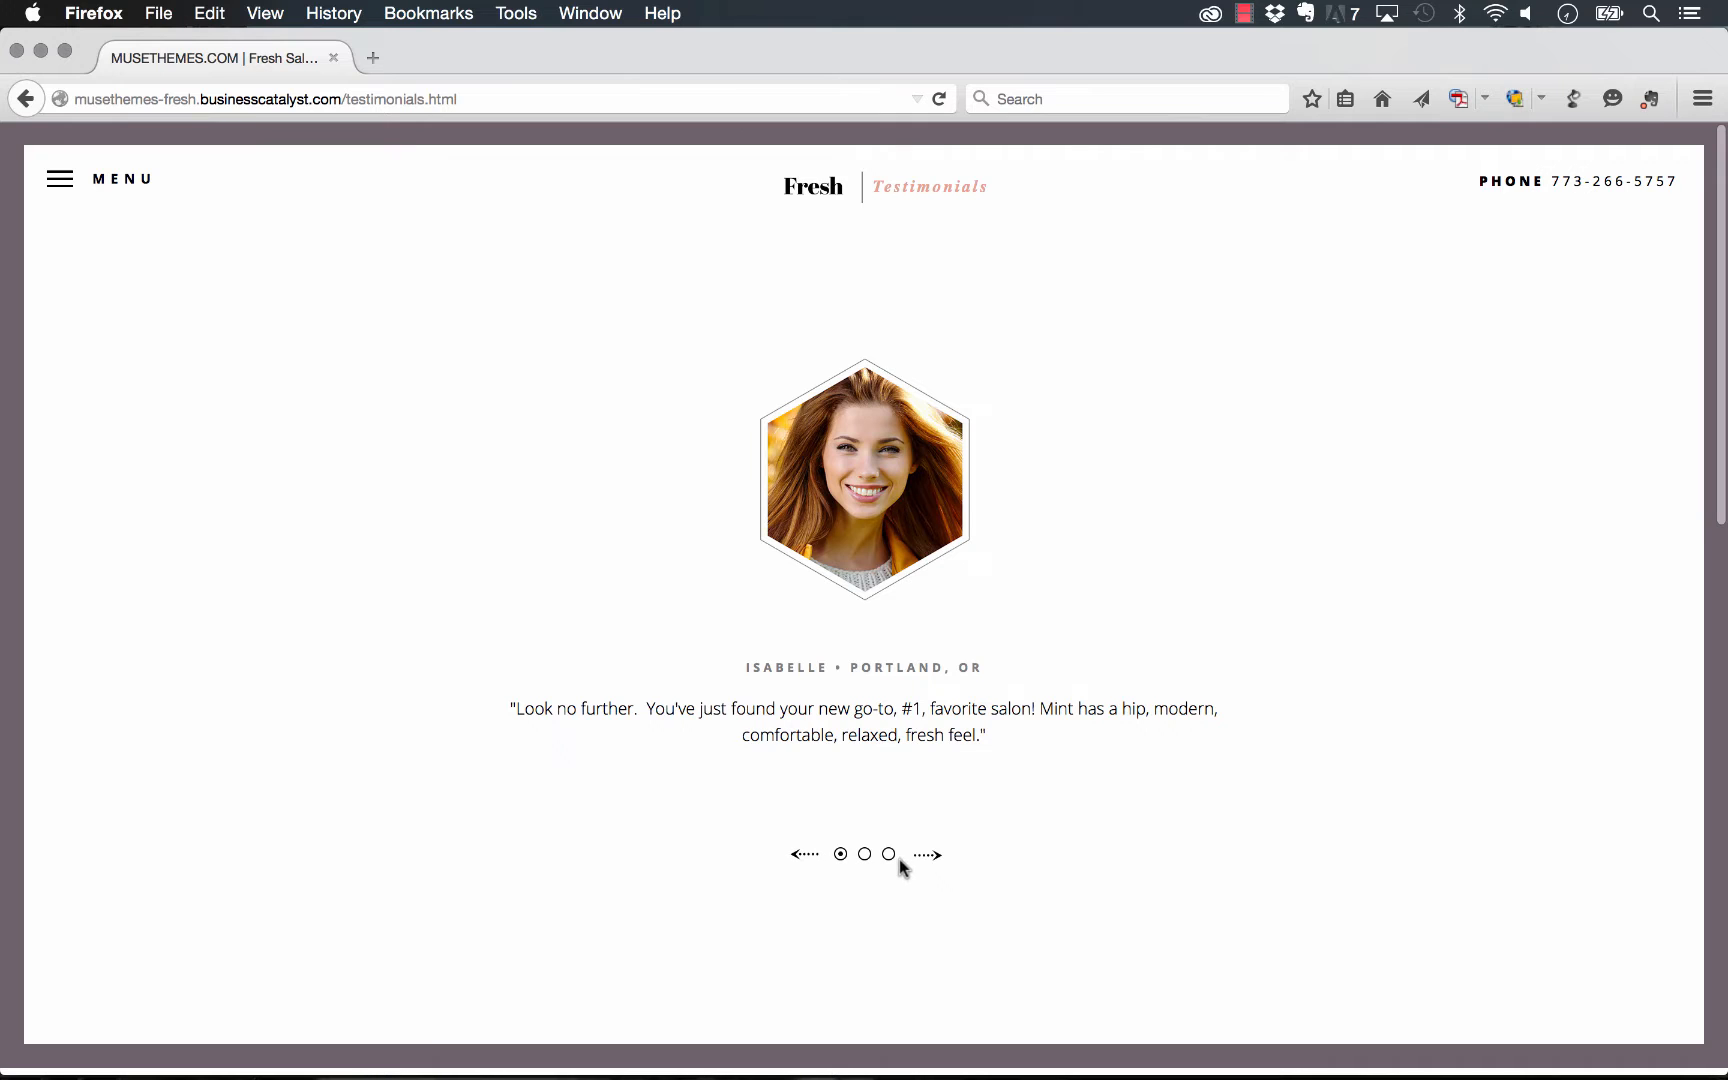
{"action": "left_click", "coordinate": [866, 856]}
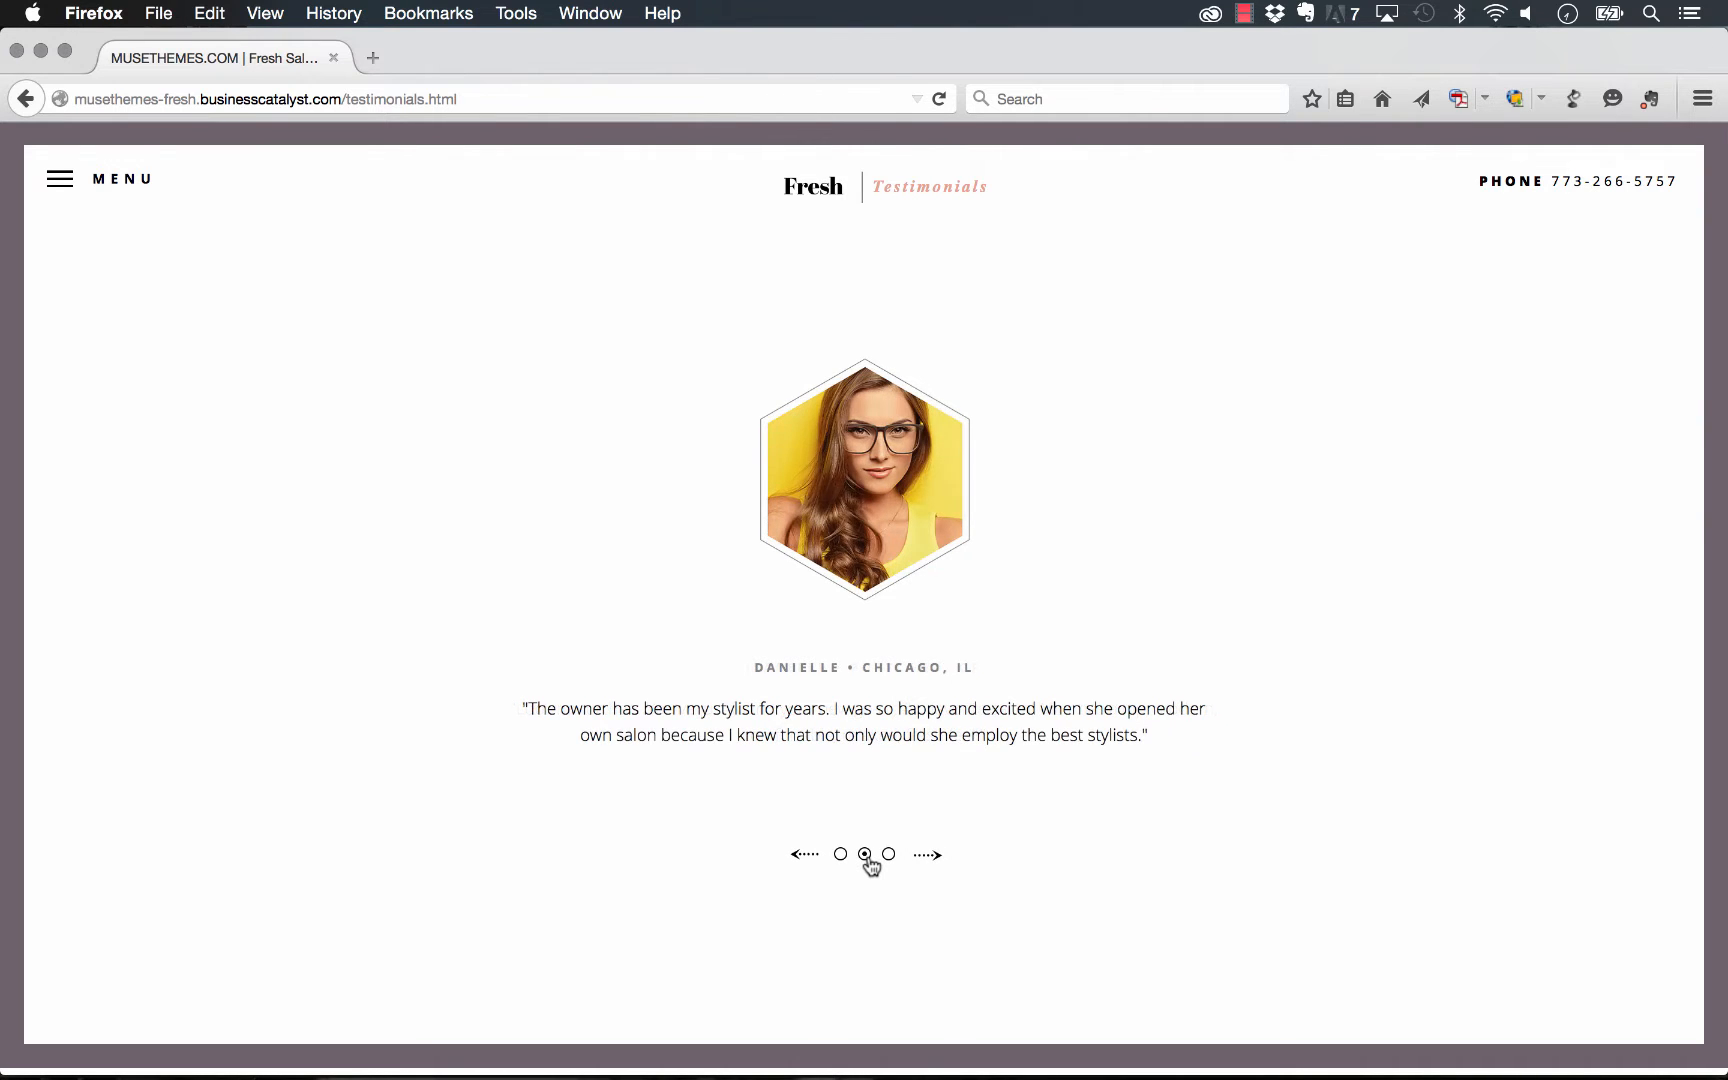
{"action": "left_click", "coordinate": [889, 856]}
{"action": "left_click", "coordinate": [840, 856]}
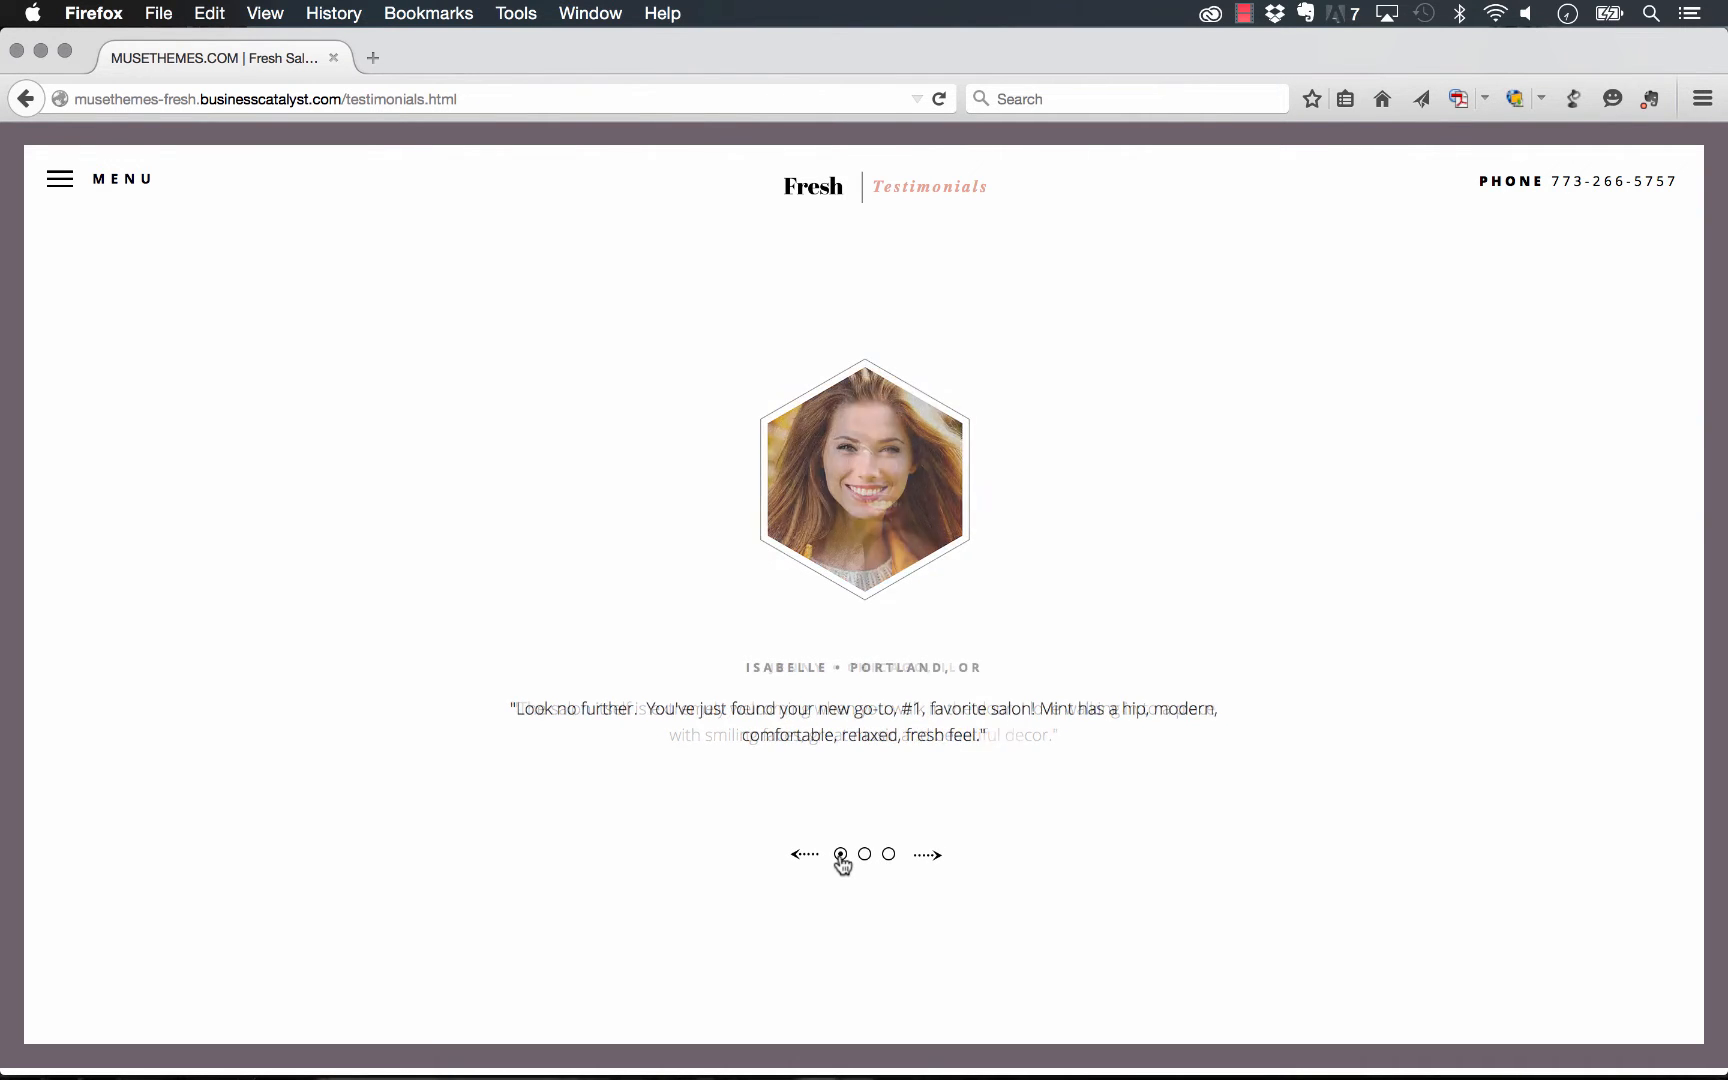
Open the #Fresh Feed page and look through its photo grid
{"action": "left_click", "coordinate": [61, 197]}
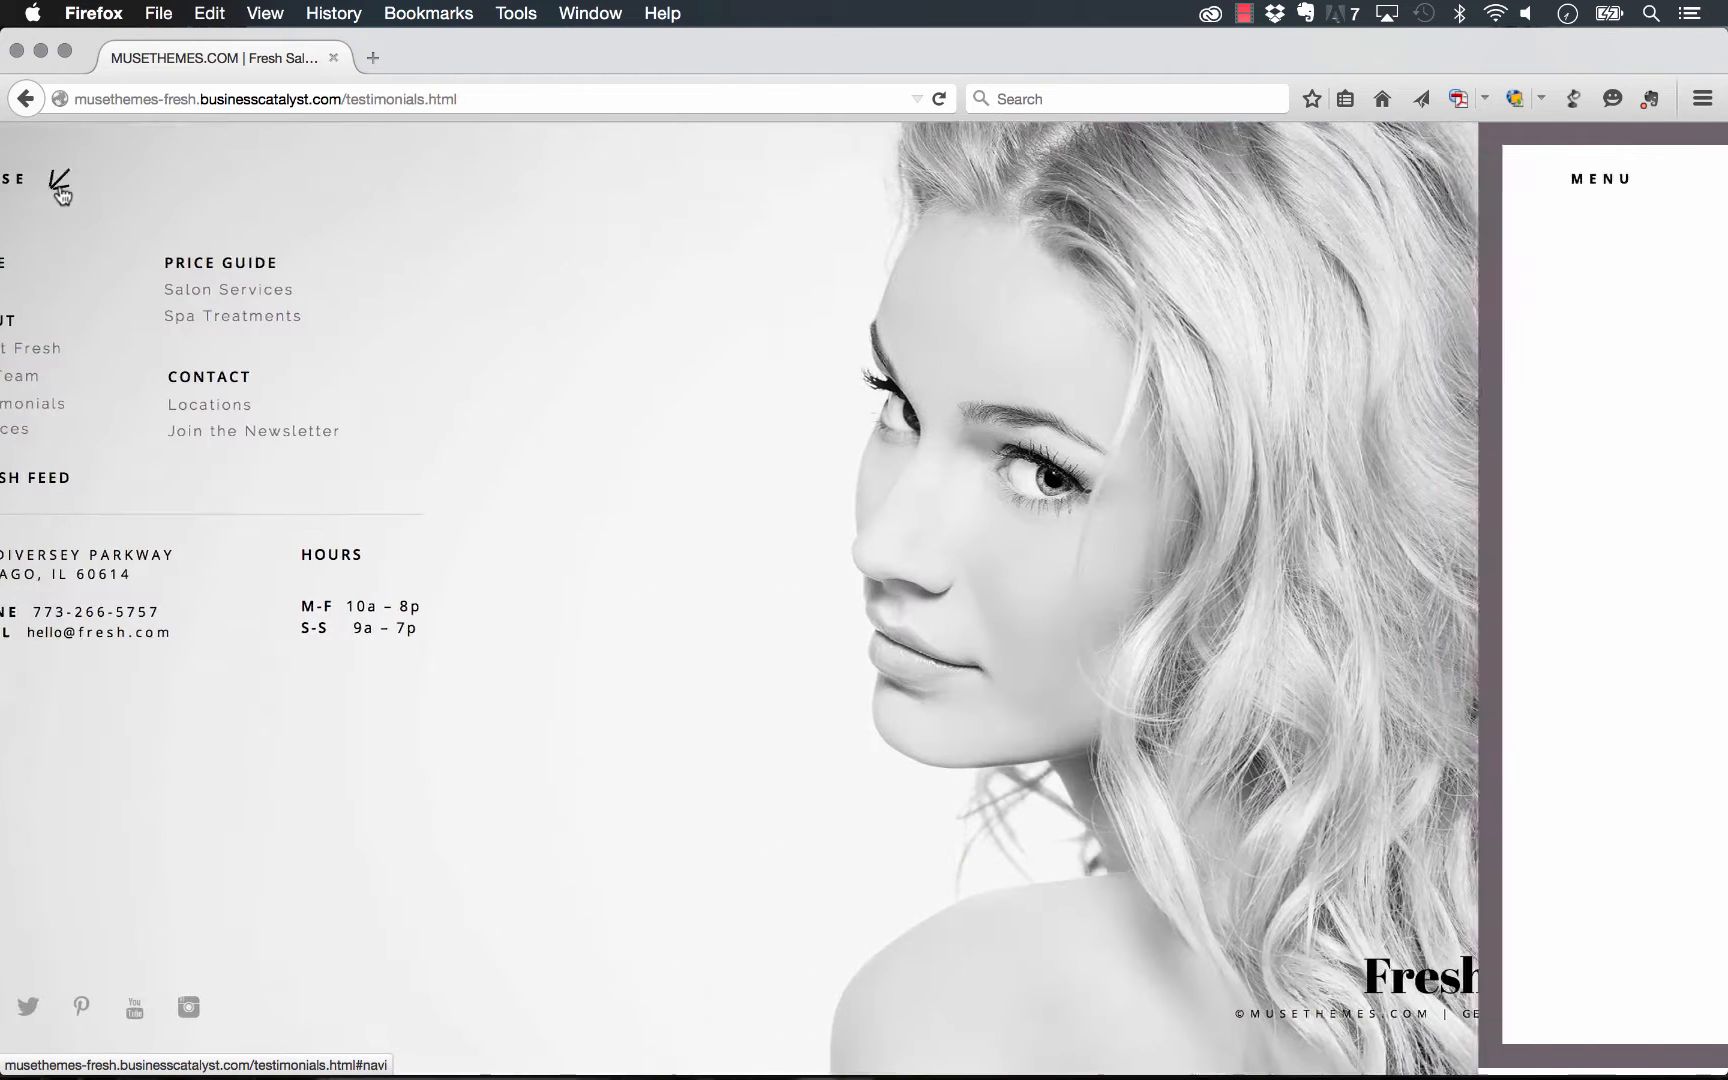
{"action": "left_click", "coordinate": [155, 480]}
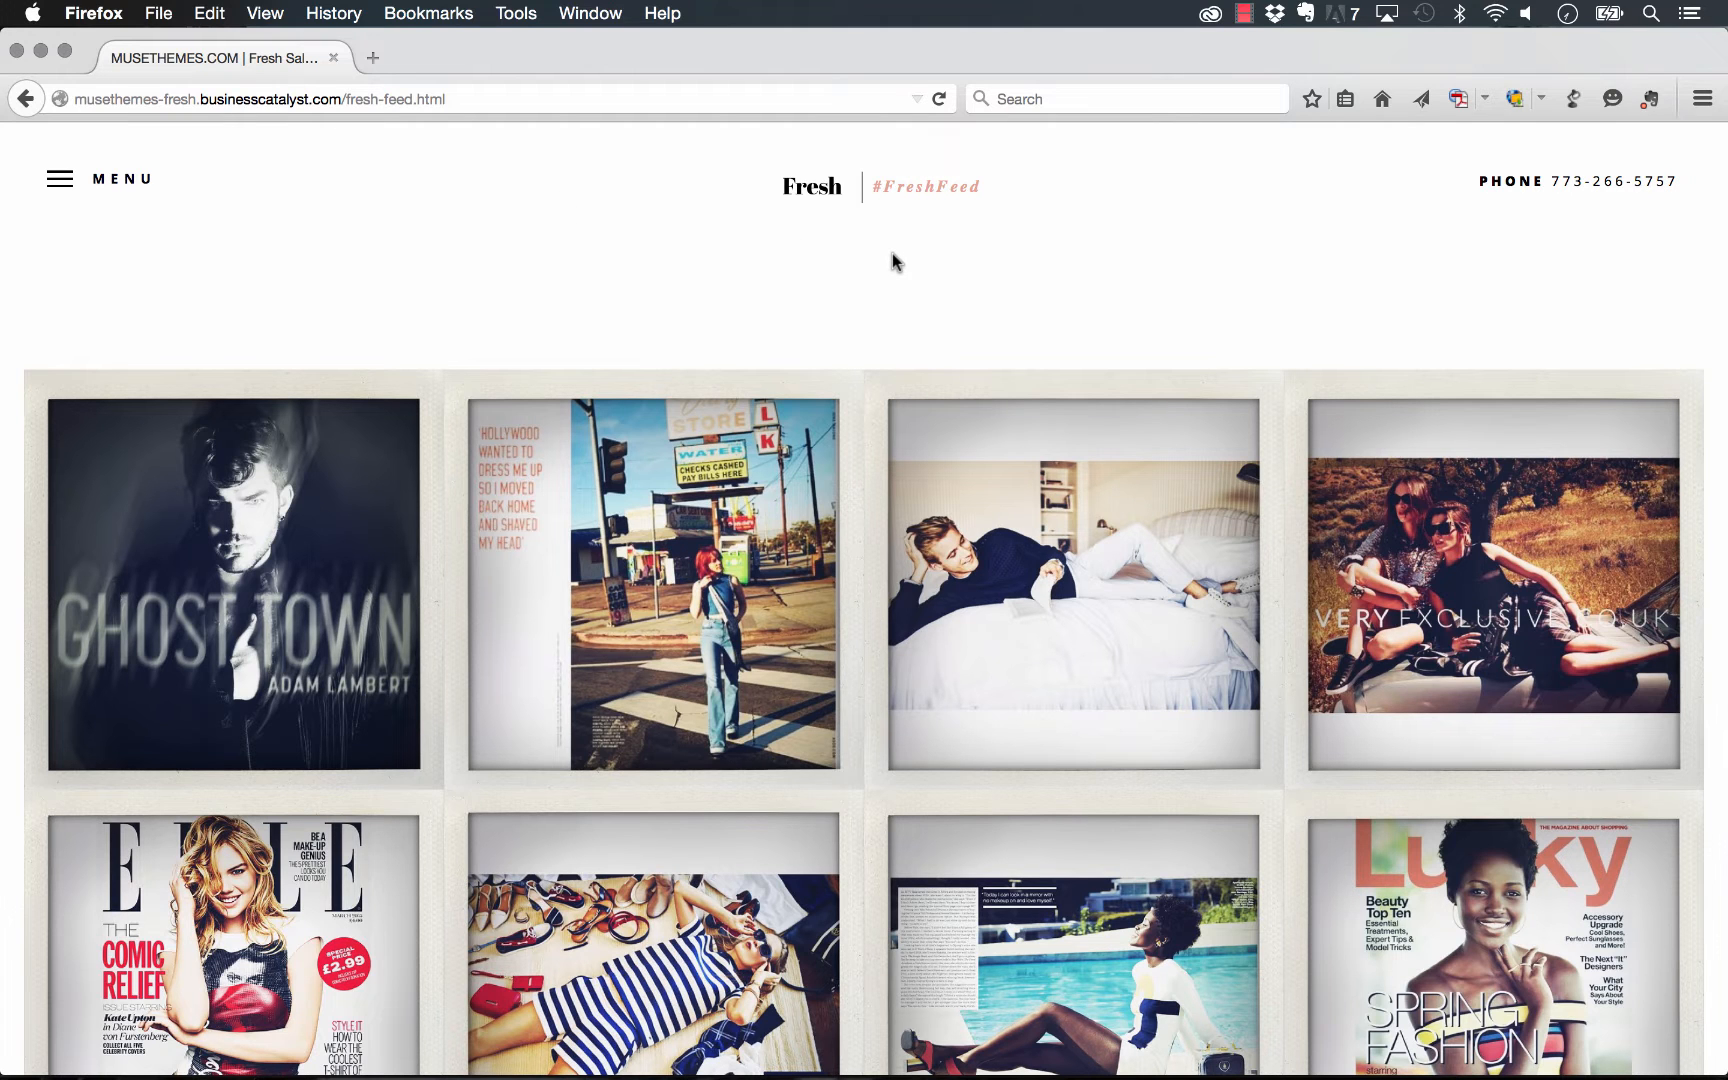
{"action": "scroll", "coordinate": [698, 268], "scroll_direction": "down", "scroll_amount": 5}
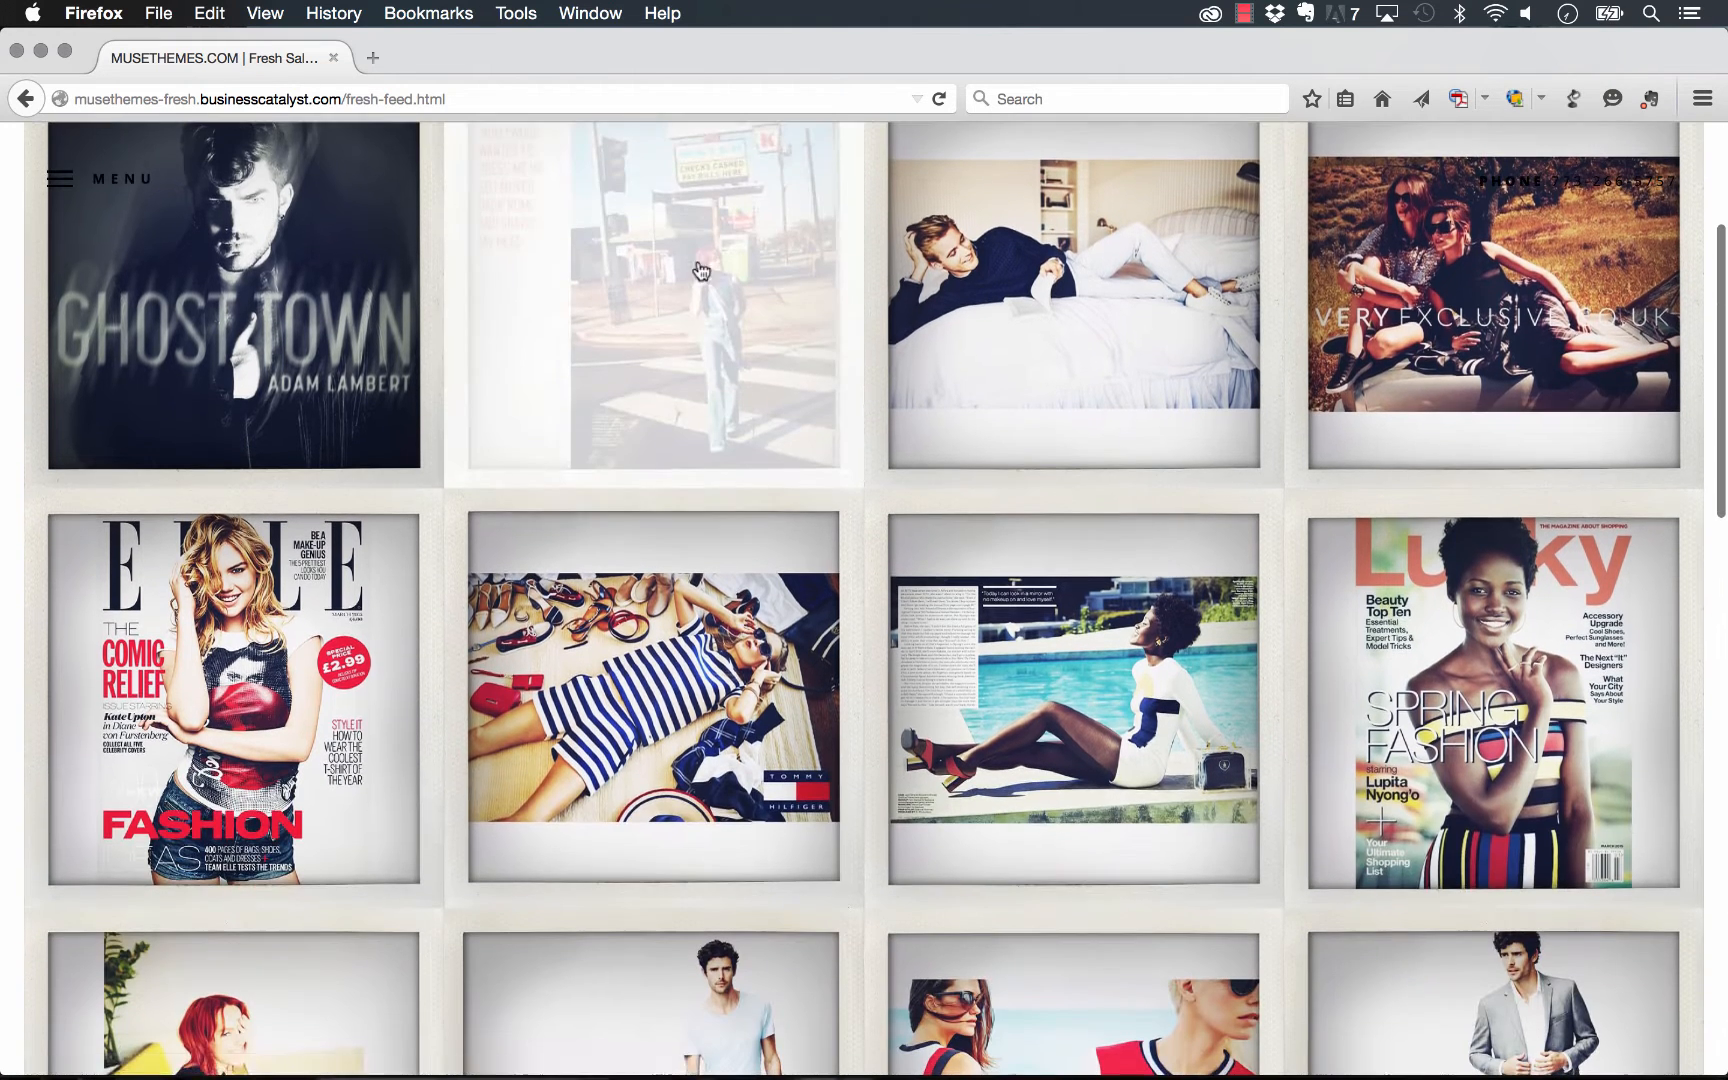
{"action": "scroll", "coordinate": [707, 510], "scroll_direction": "up", "scroll_amount": 5}
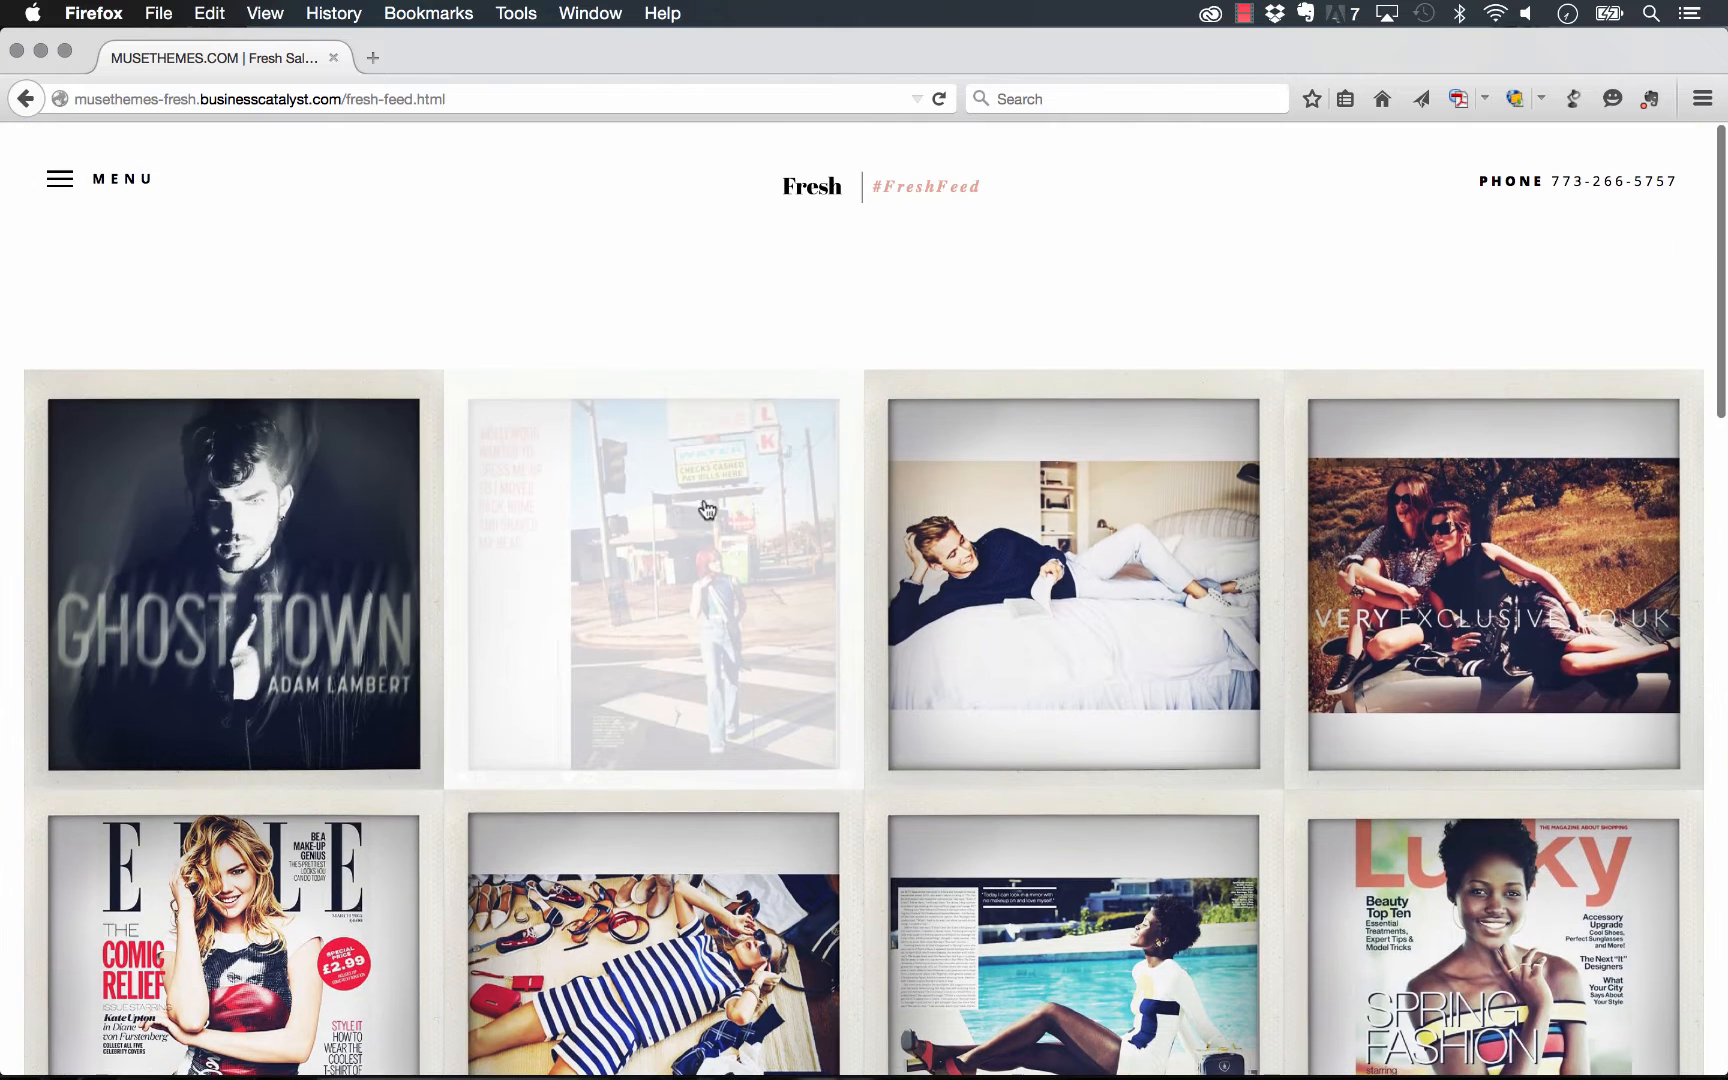
View several #FreshFeed photos enlarged one after another in the lightbox, ending on the Very Exclusive photo, and close it
{"action": "left_click", "coordinate": [243, 585]}
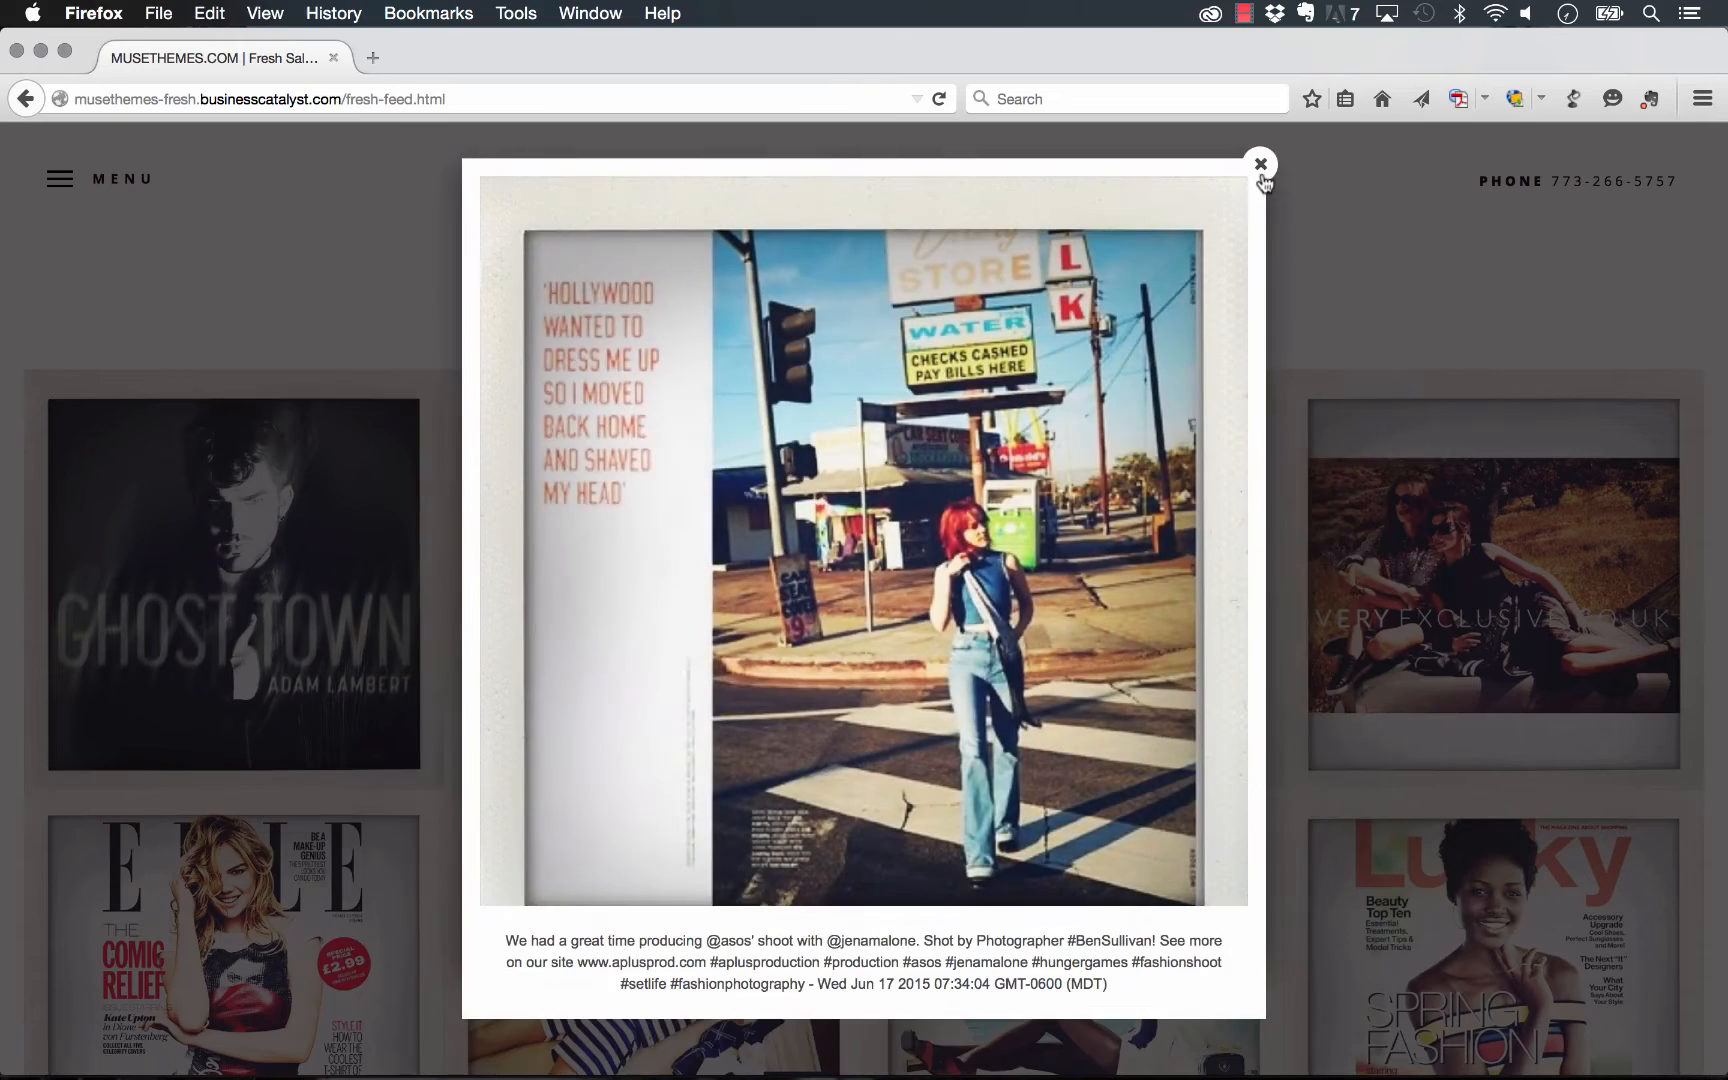
{"action": "left_click", "coordinate": [1220, 572]}
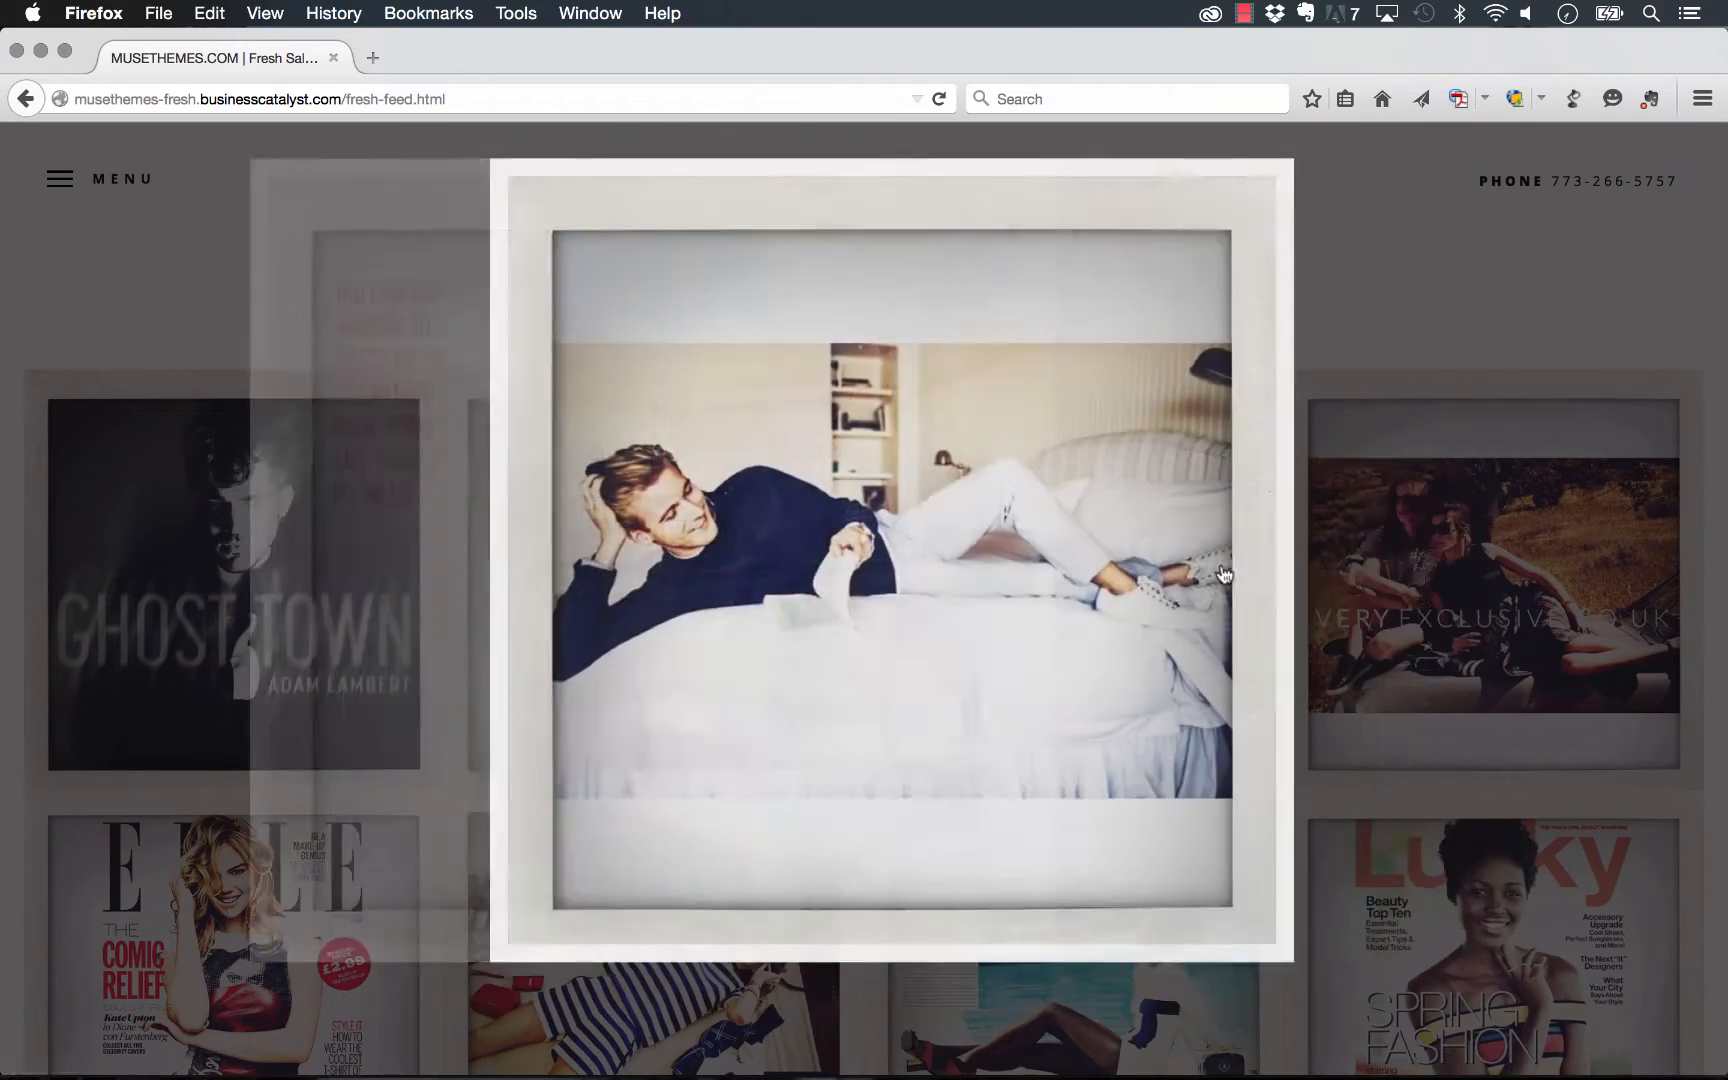
{"action": "left_click", "coordinate": [1219, 571]}
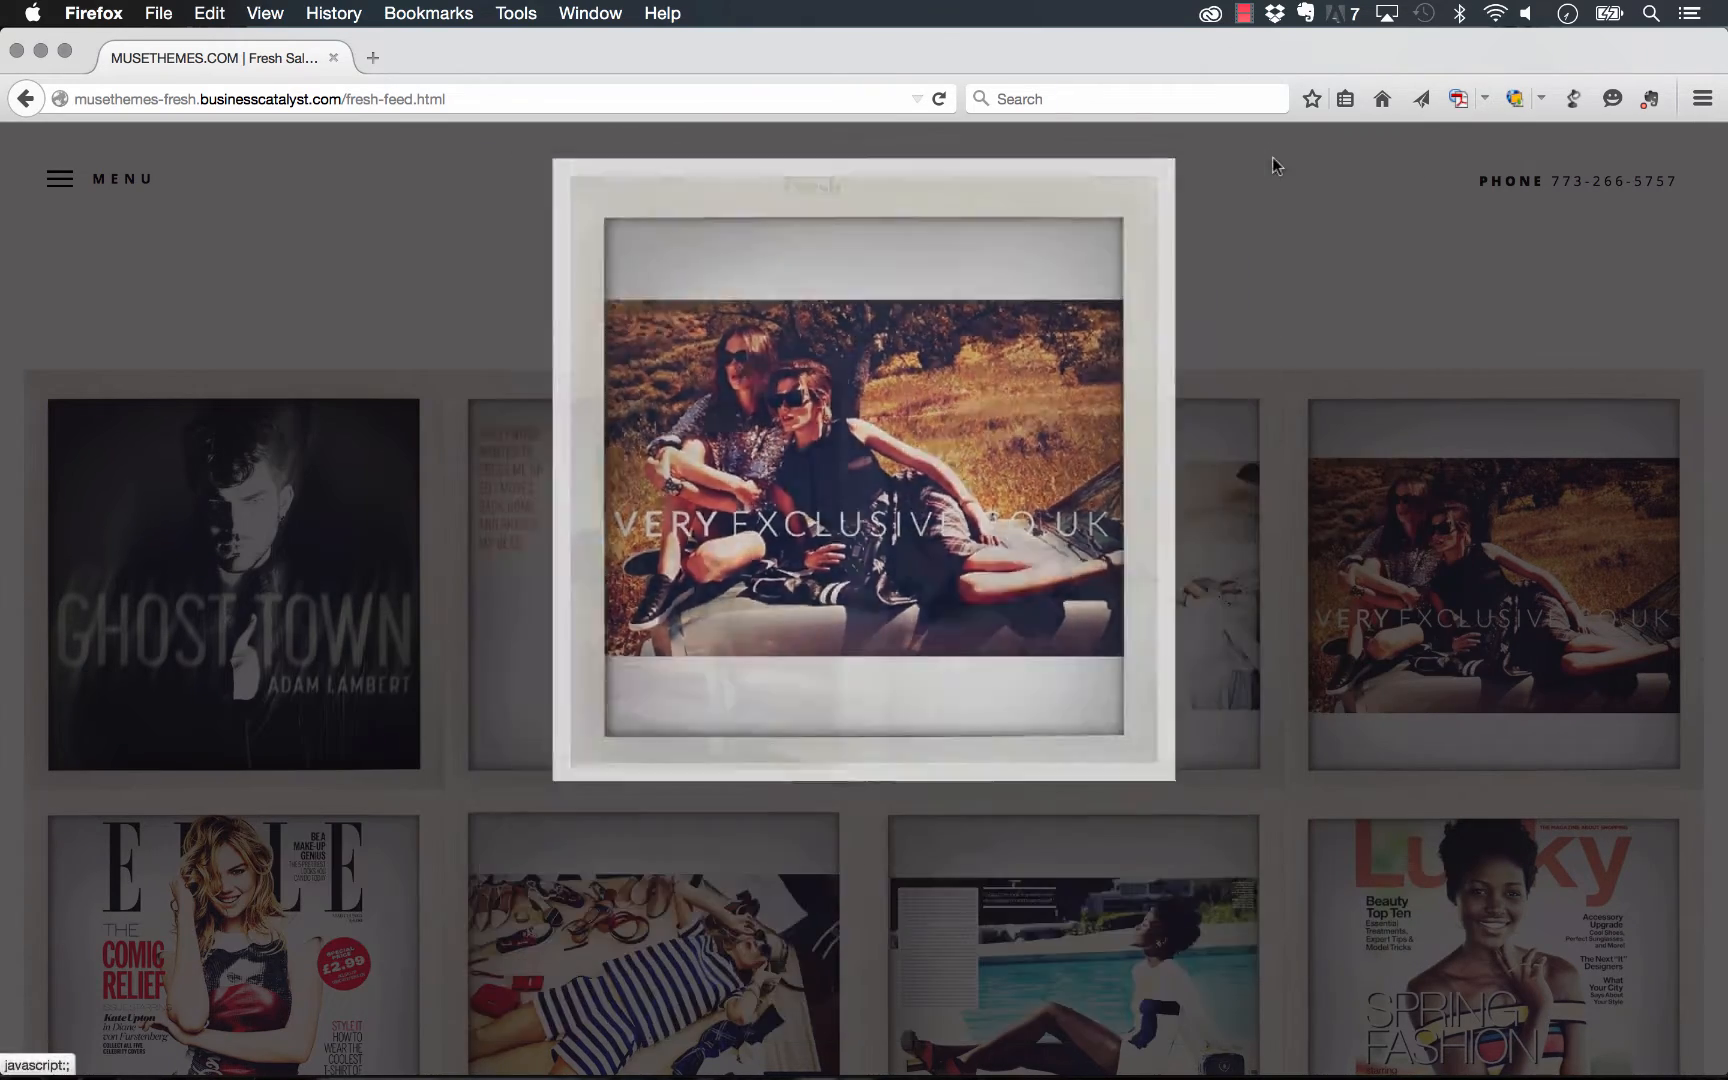
{"action": "left_click", "coordinate": [1272, 157]}
Open the Contact page through the Locations link and look over its contact details and newsletter sign-up section
{"action": "left_click", "coordinate": [63, 181]}
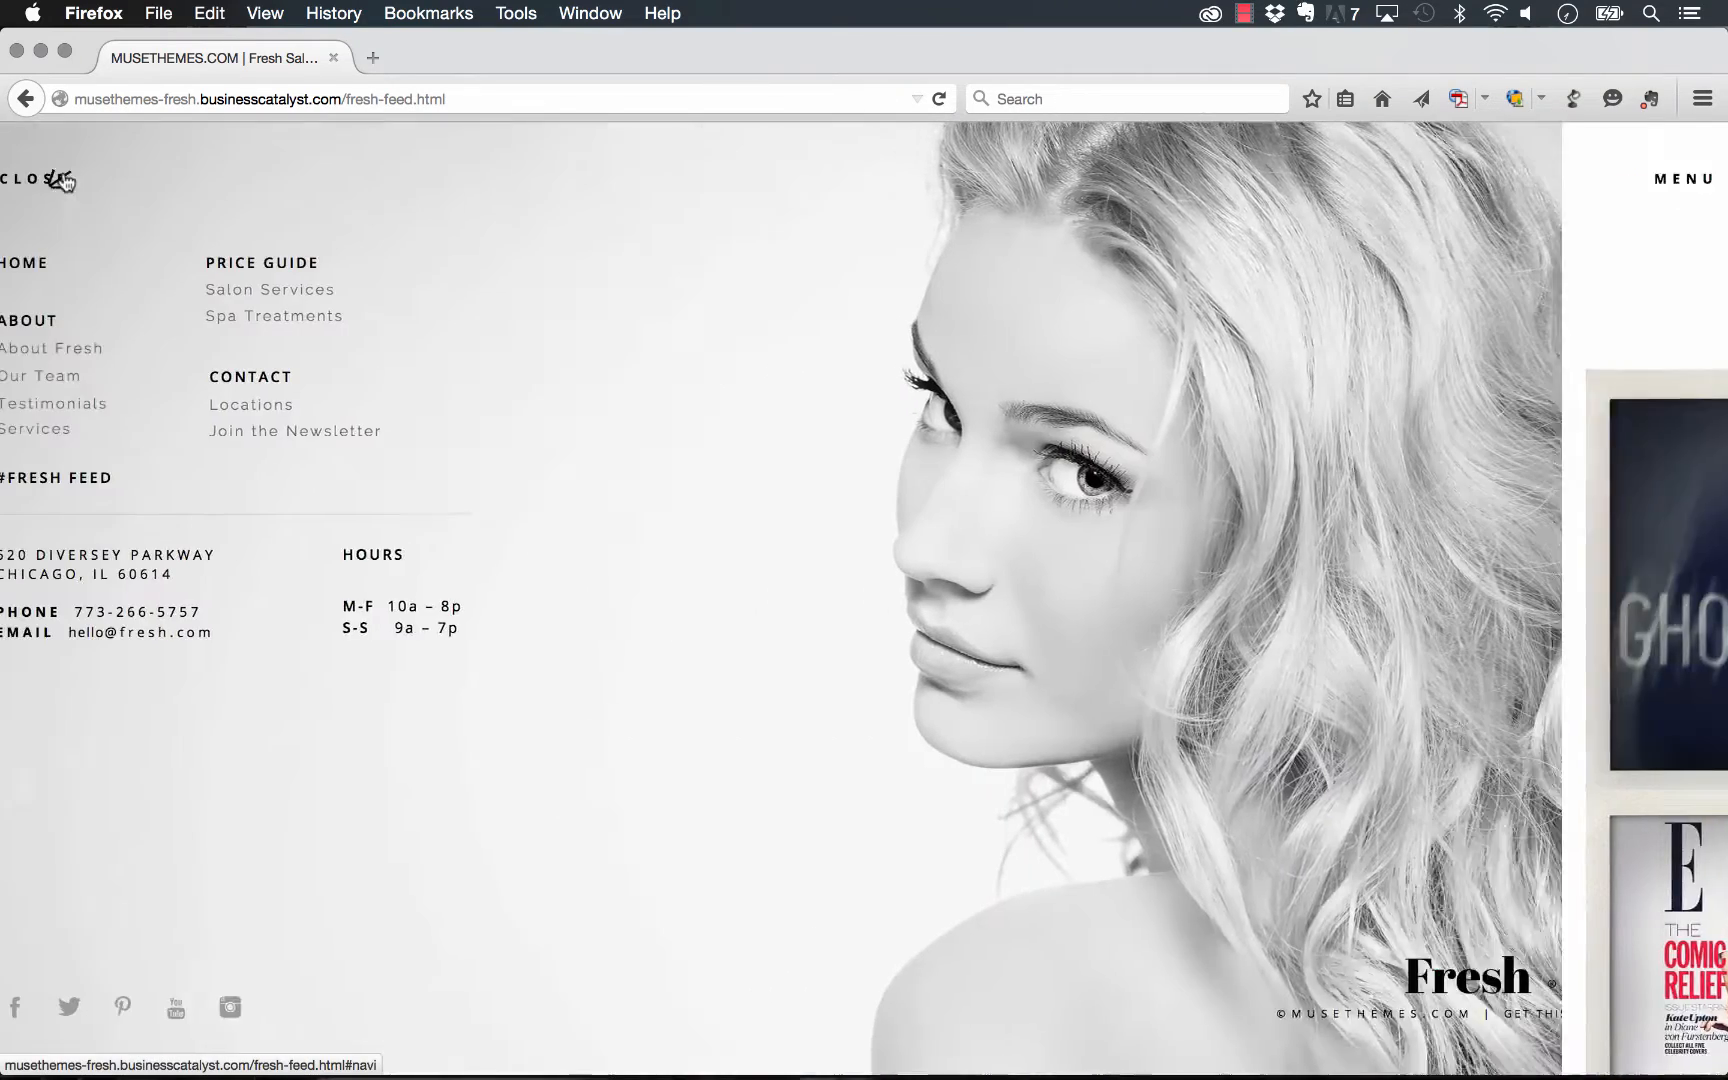
{"action": "left_click", "coordinate": [345, 410]}
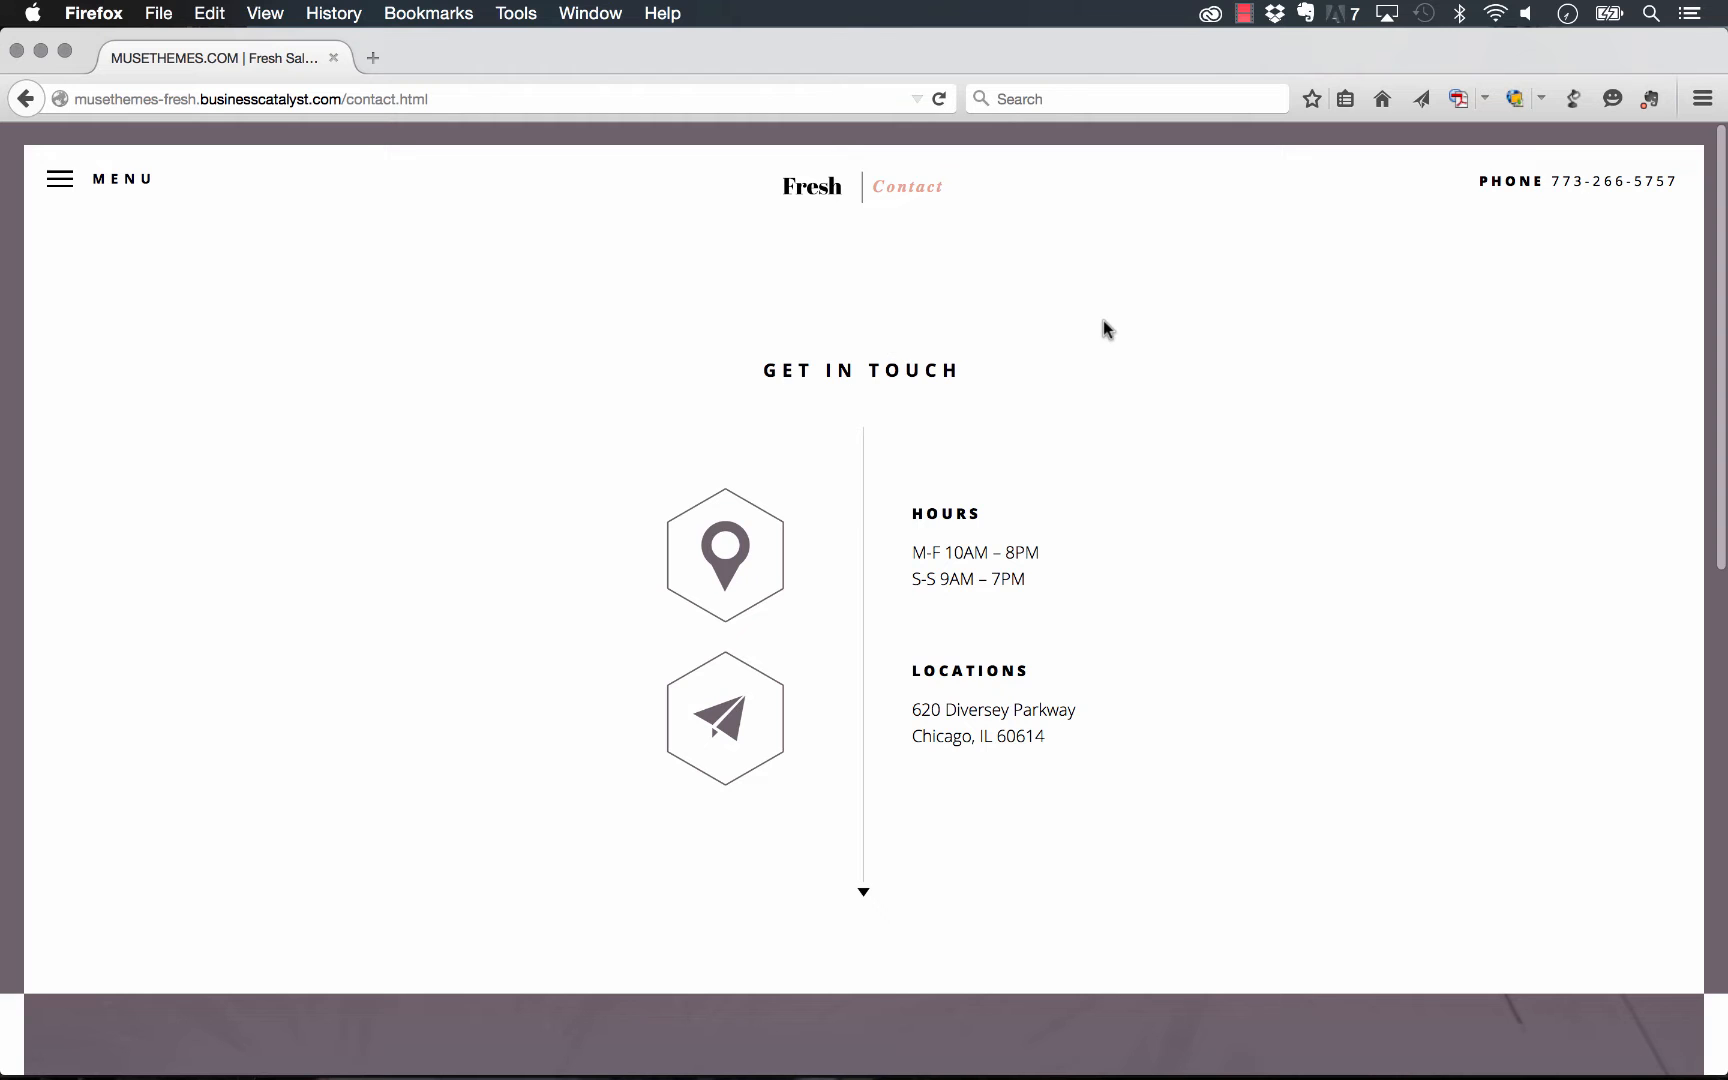
{"action": "scroll", "coordinate": [1103, 329], "scroll_direction": "down", "scroll_amount": 7}
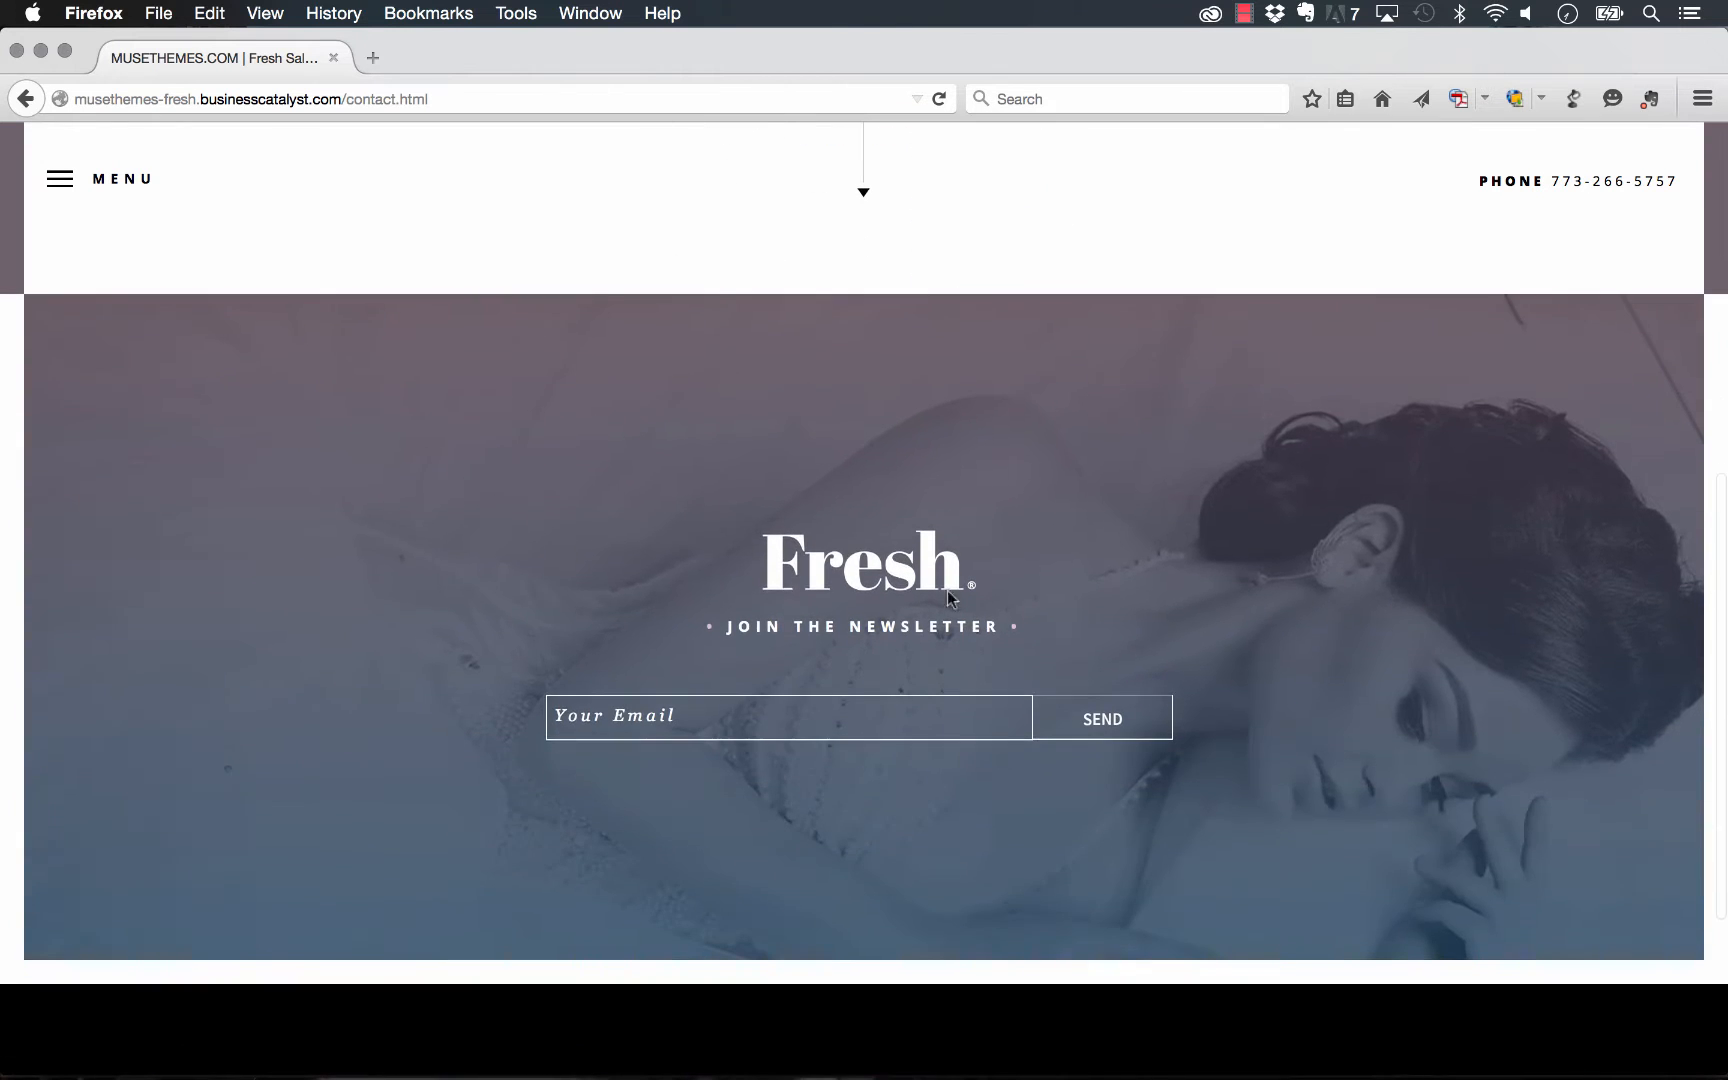
{"action": "scroll", "coordinate": [743, 726], "scroll_direction": "down", "scroll_amount": 3}
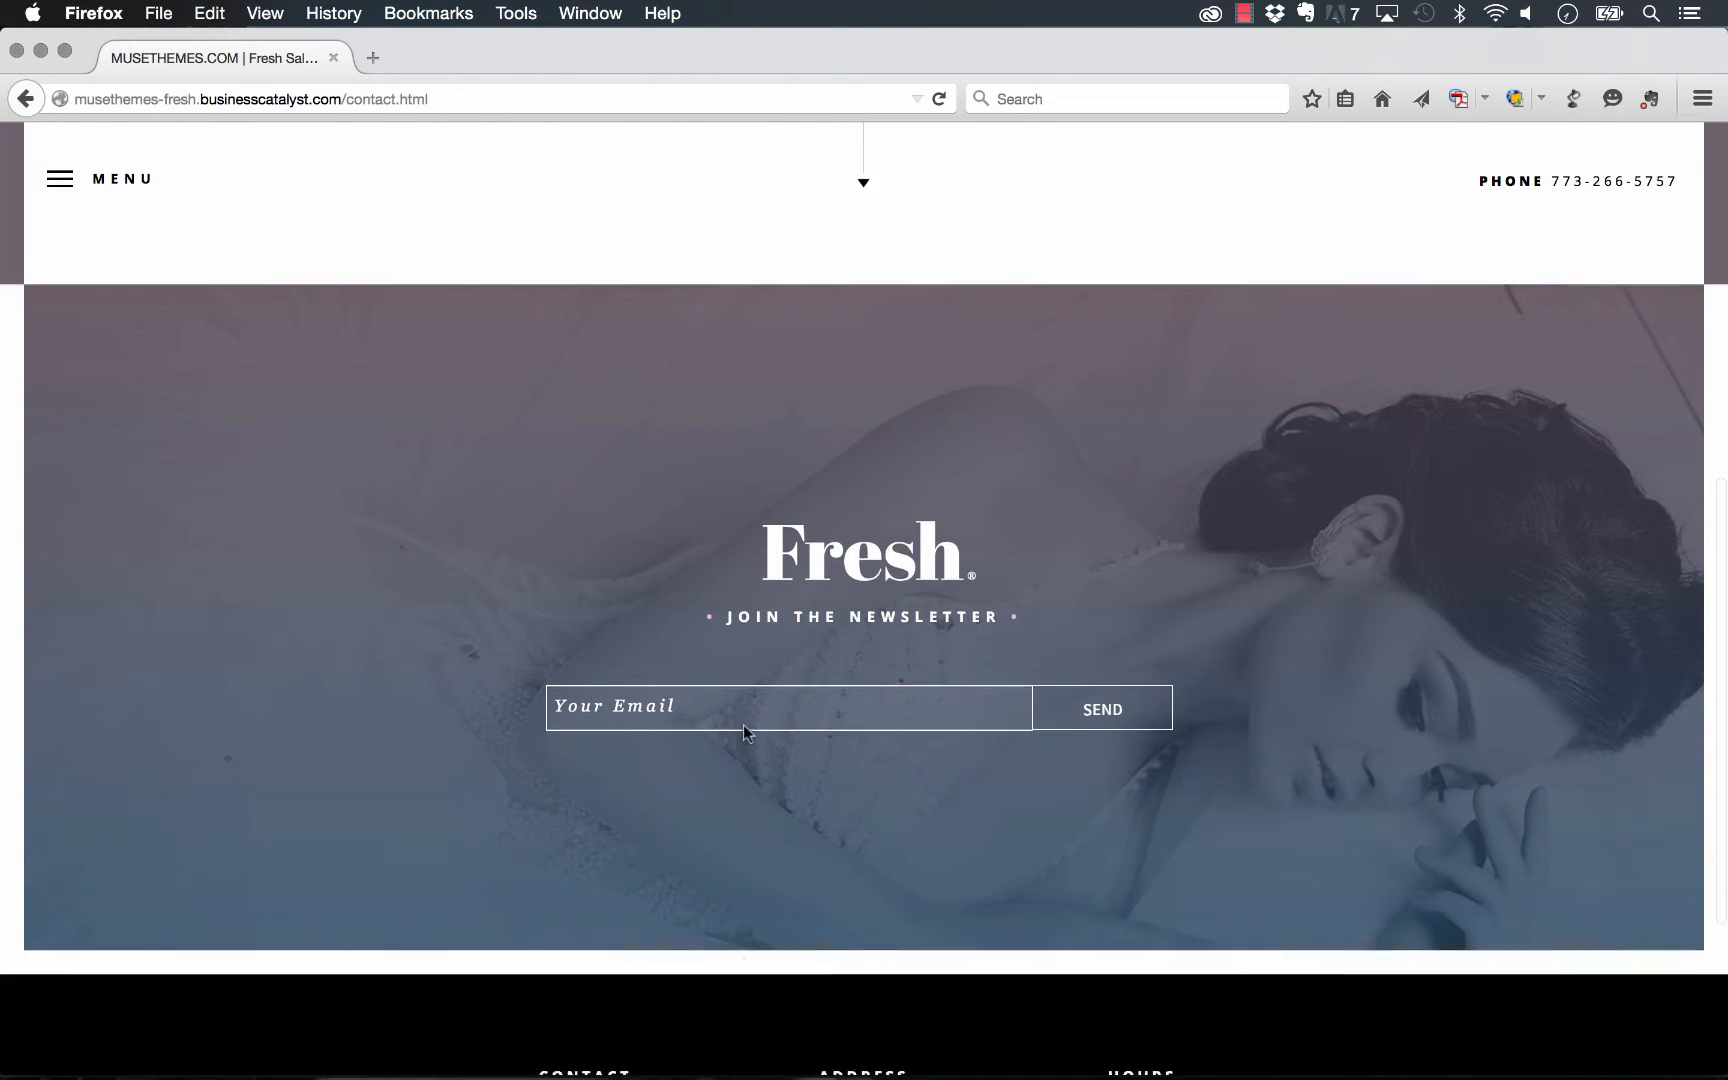
{"action": "scroll", "coordinate": [742, 718], "scroll_direction": "up", "scroll_amount": 3}
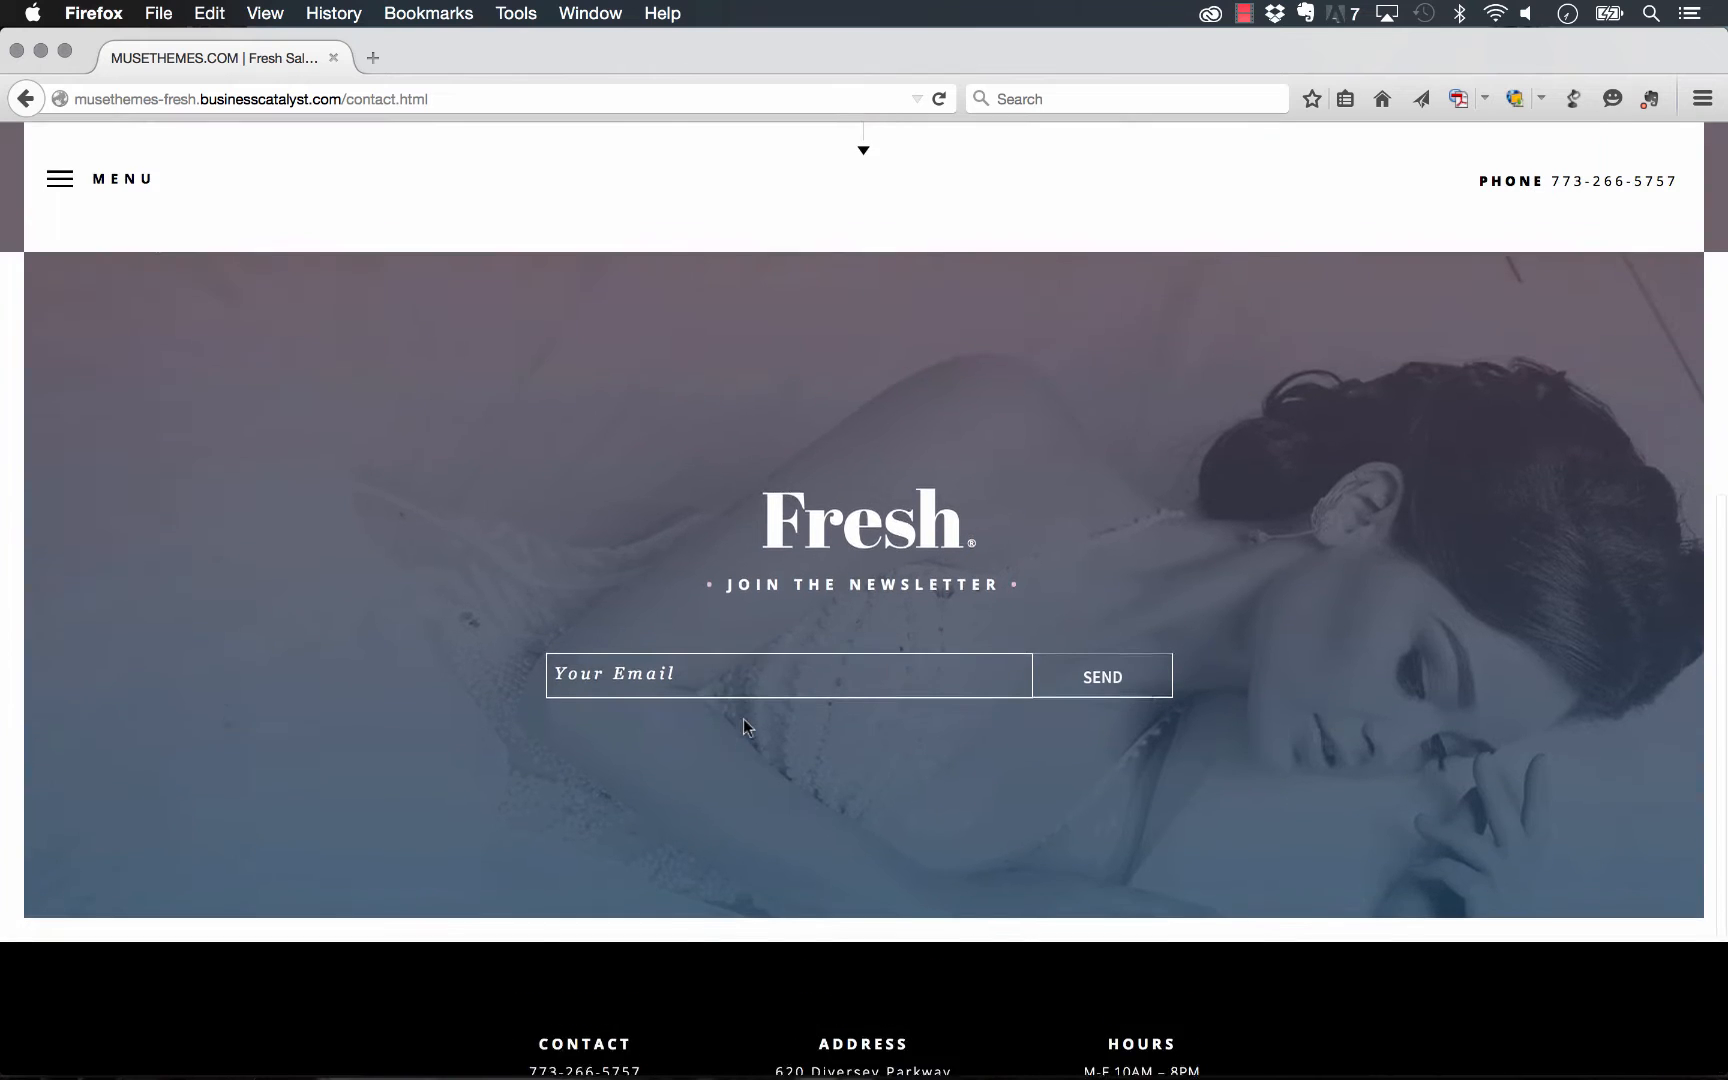
{"action": "scroll", "coordinate": [742, 718], "scroll_direction": "up", "scroll_amount": 7}
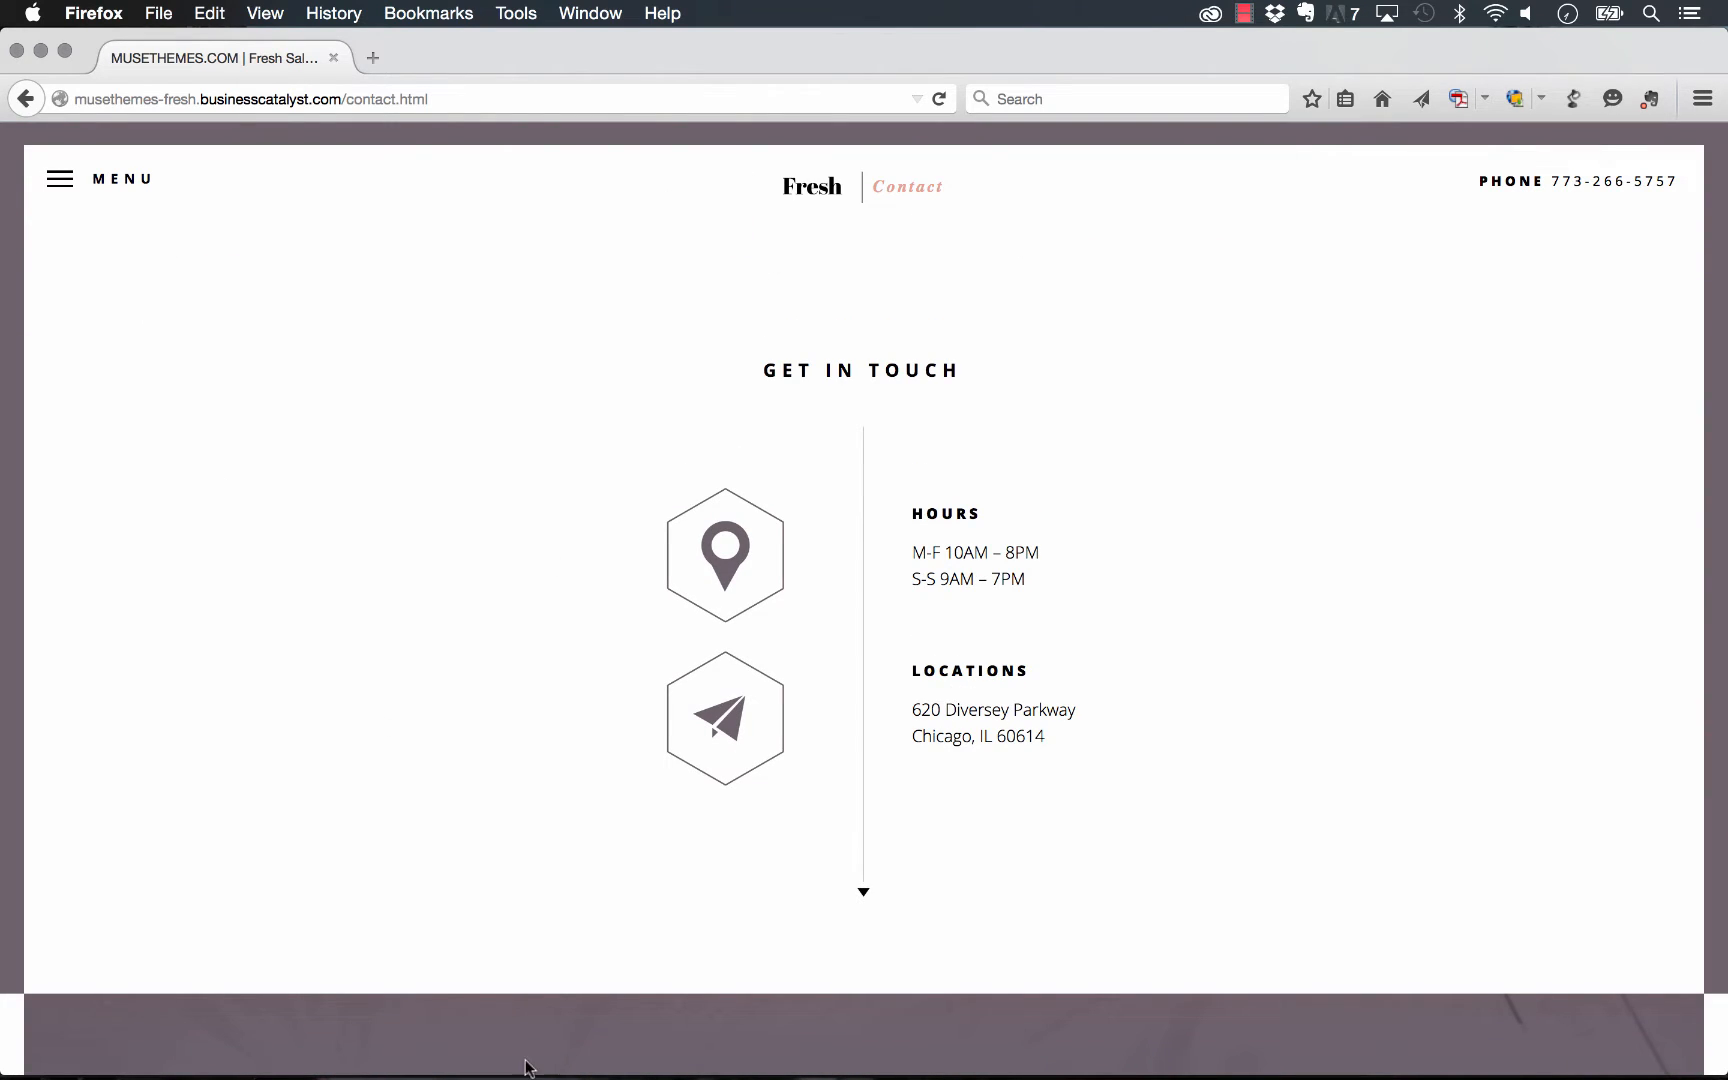
Switch to Adobe Muse CC, open the Interior master page and show the options of its Versa Slide menu widget
{"action": "left_click", "coordinate": [737, 1000]}
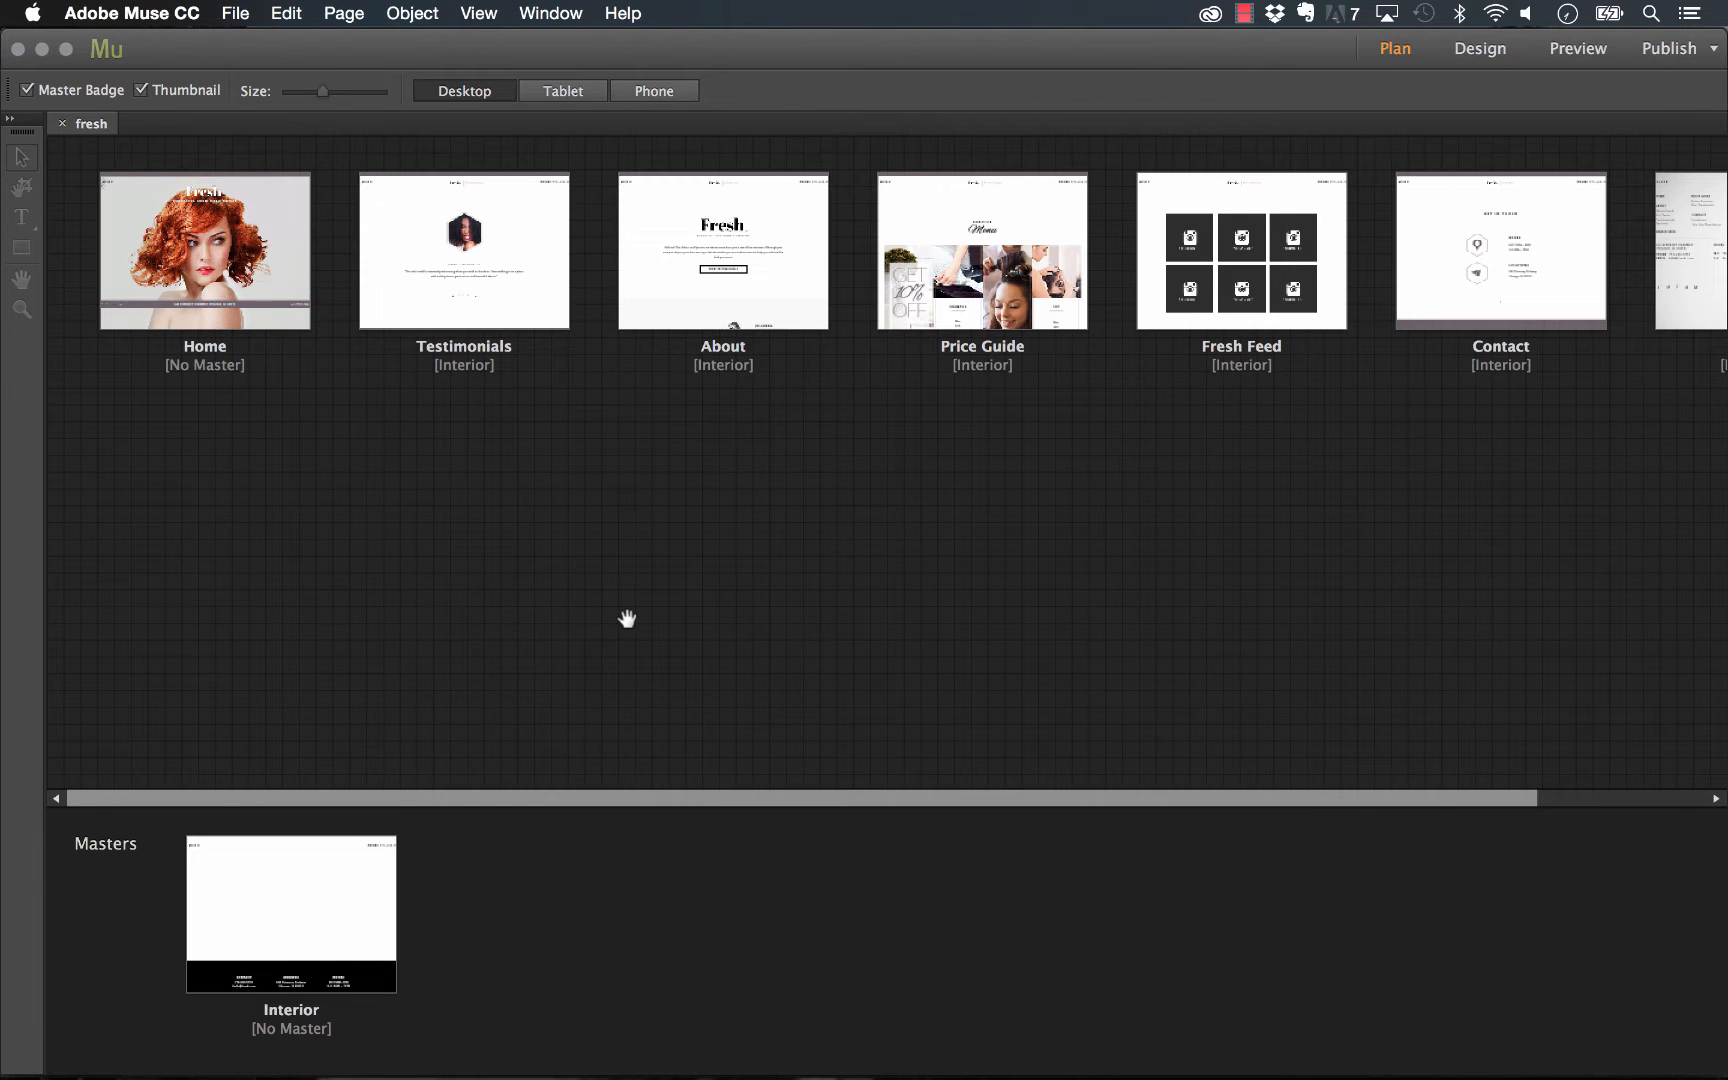
{"action": "double_click", "coordinate": [297, 912]}
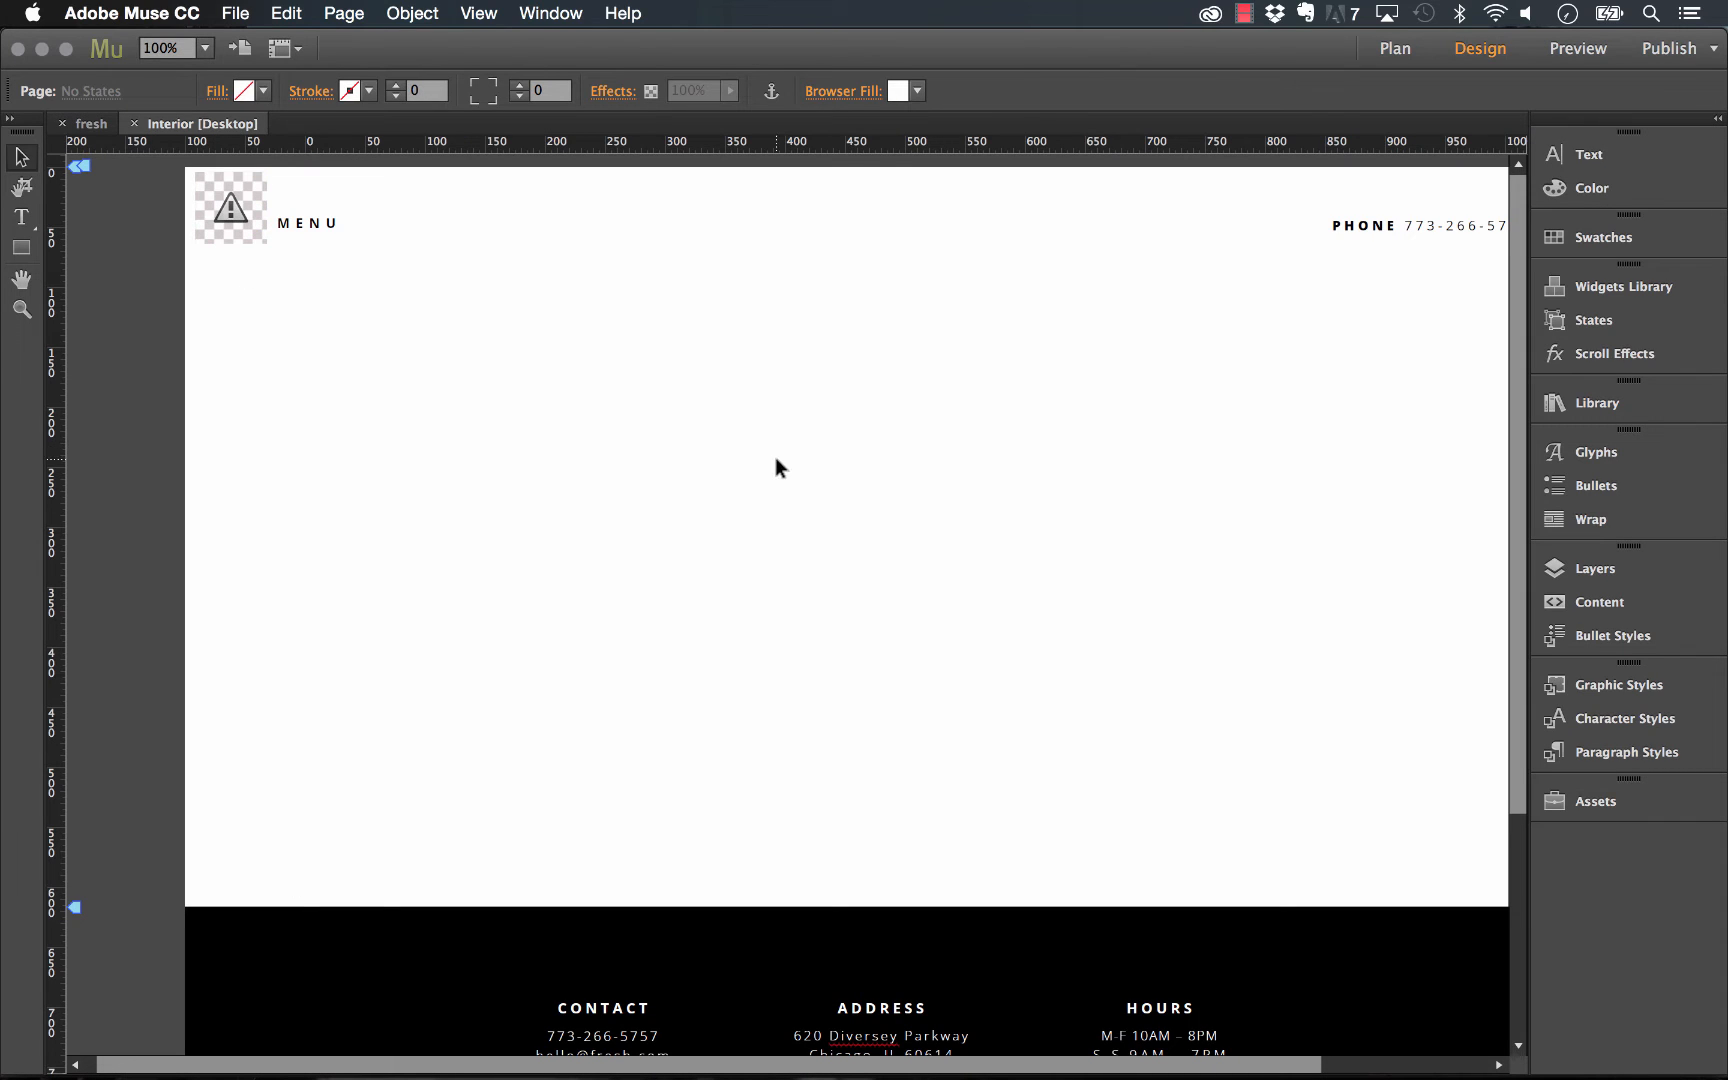
{"action": "scroll", "coordinate": [775, 464], "scroll_direction": "right", "scroll_amount": 3}
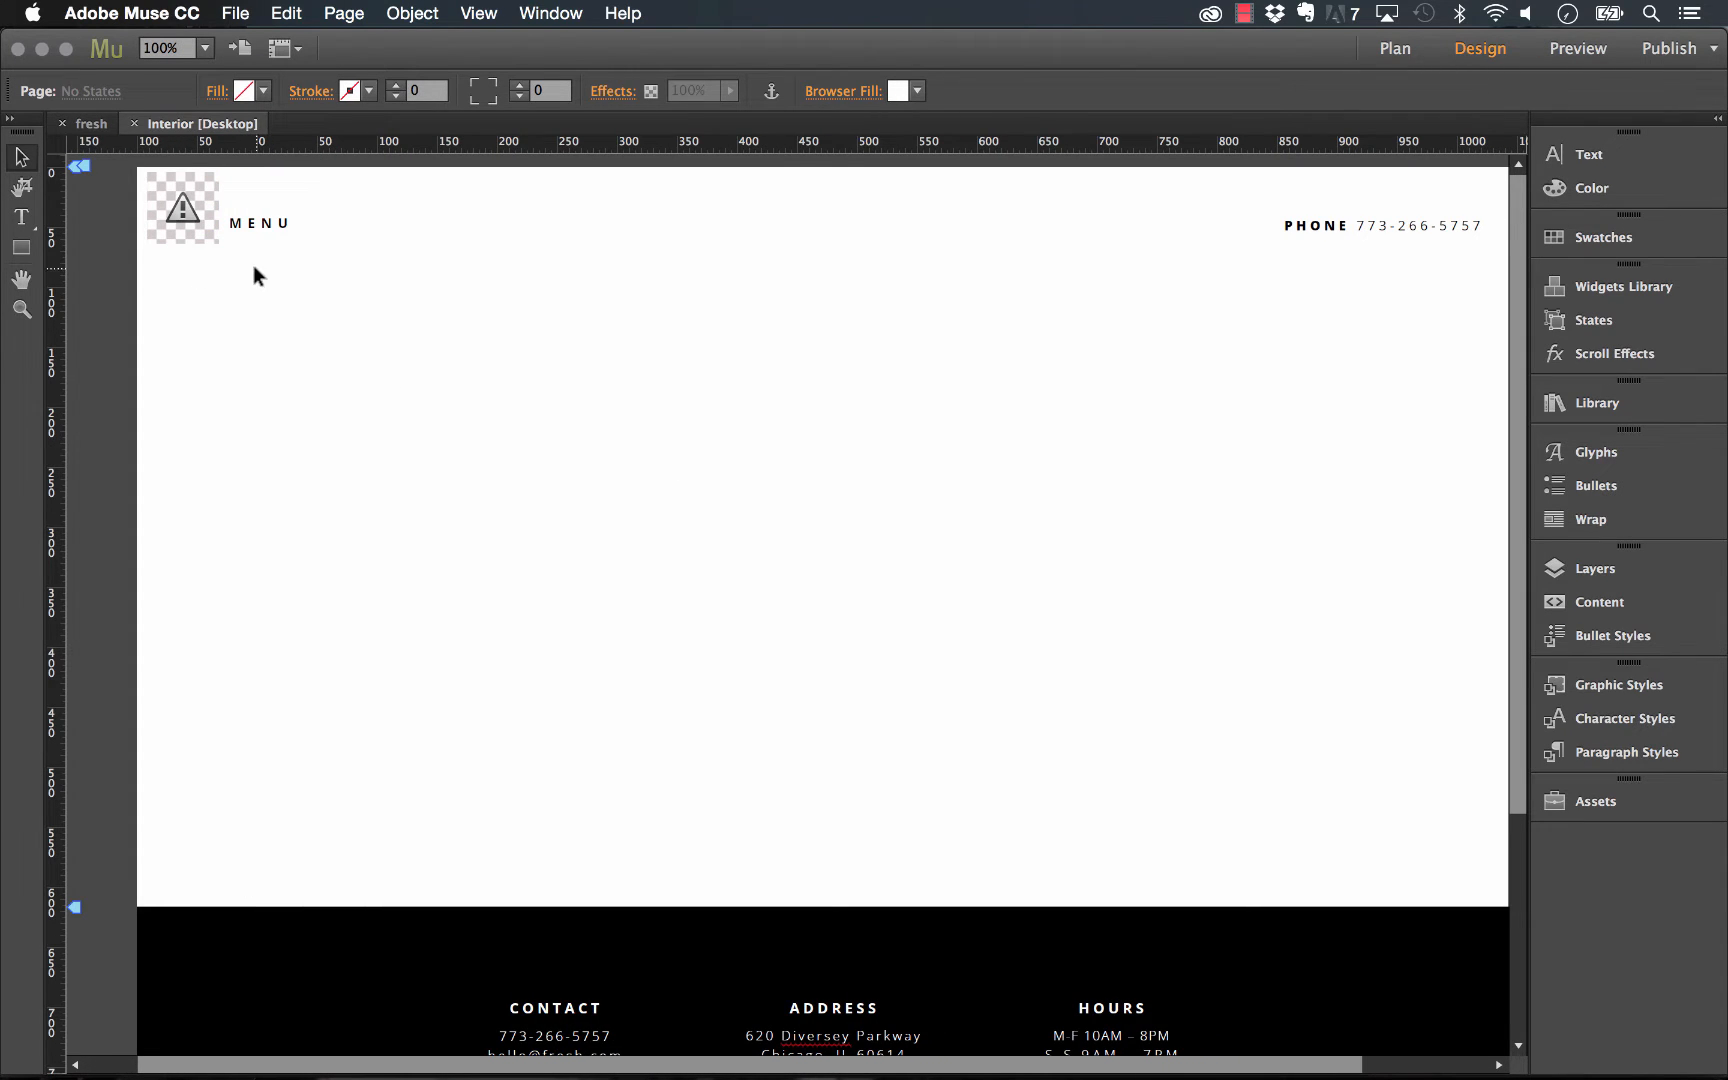
{"action": "left_click", "coordinate": [198, 212]}
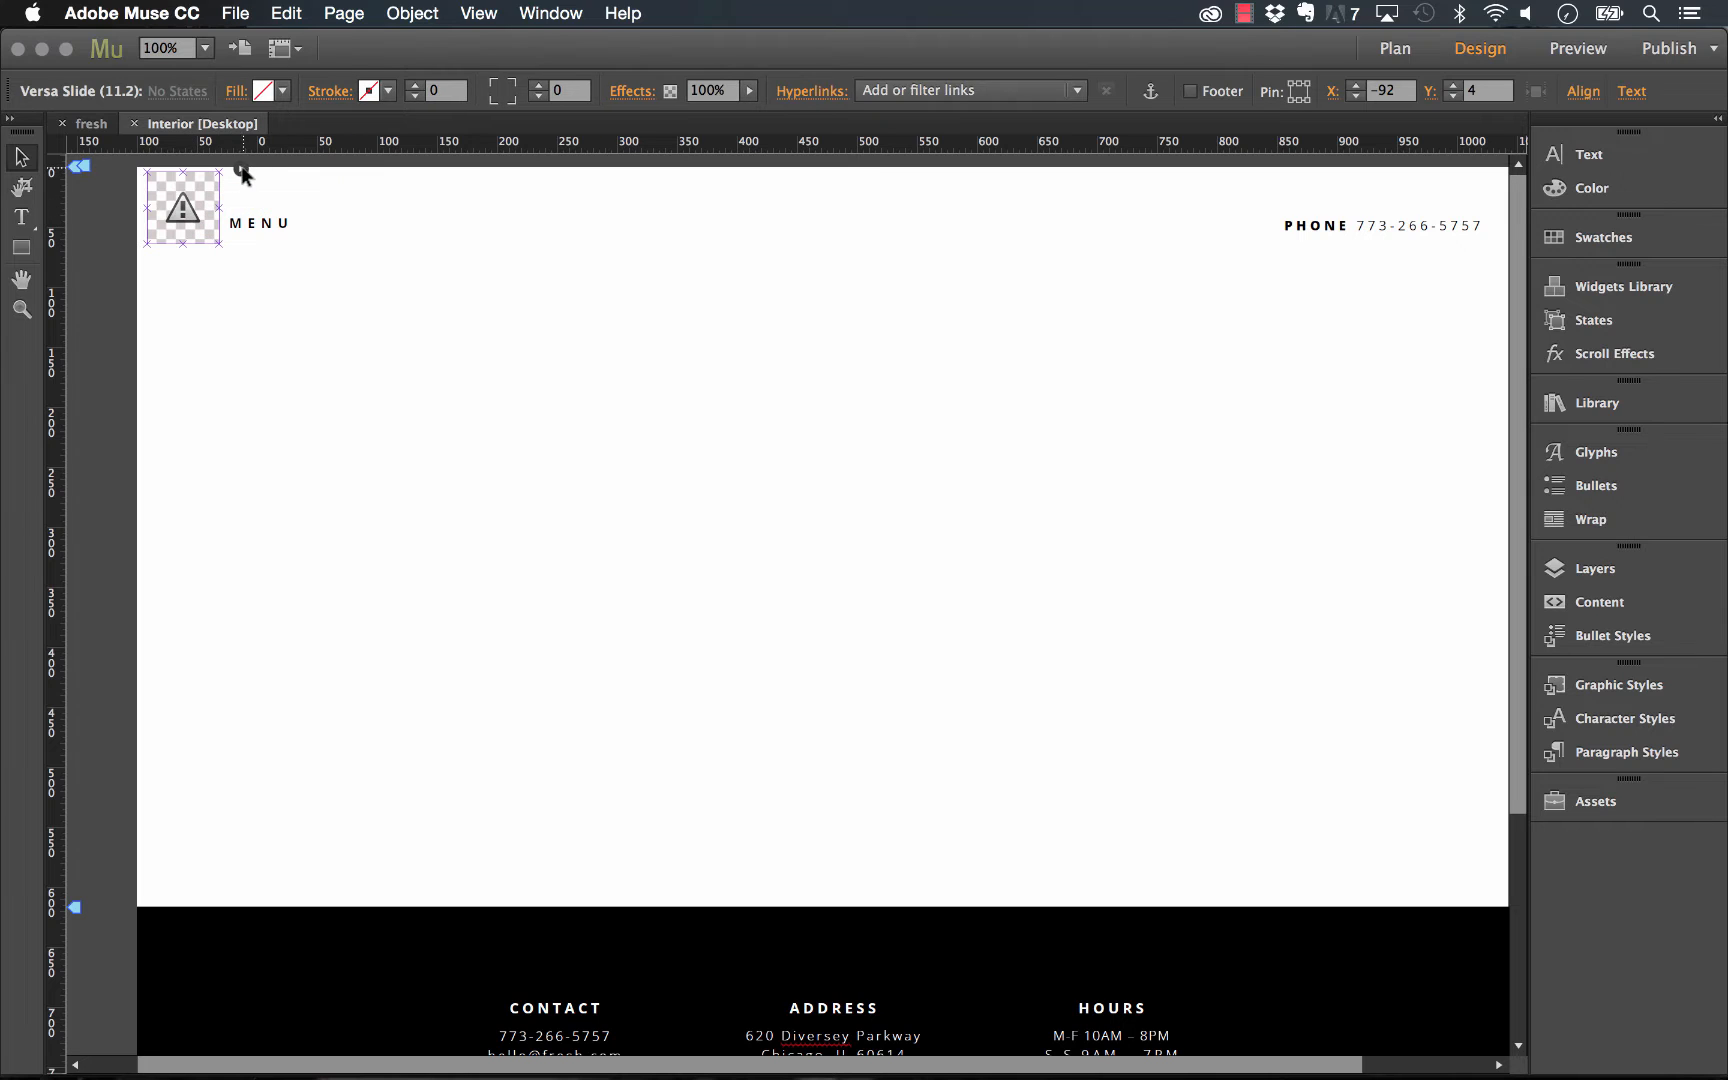
{"action": "left_click", "coordinate": [241, 171]}
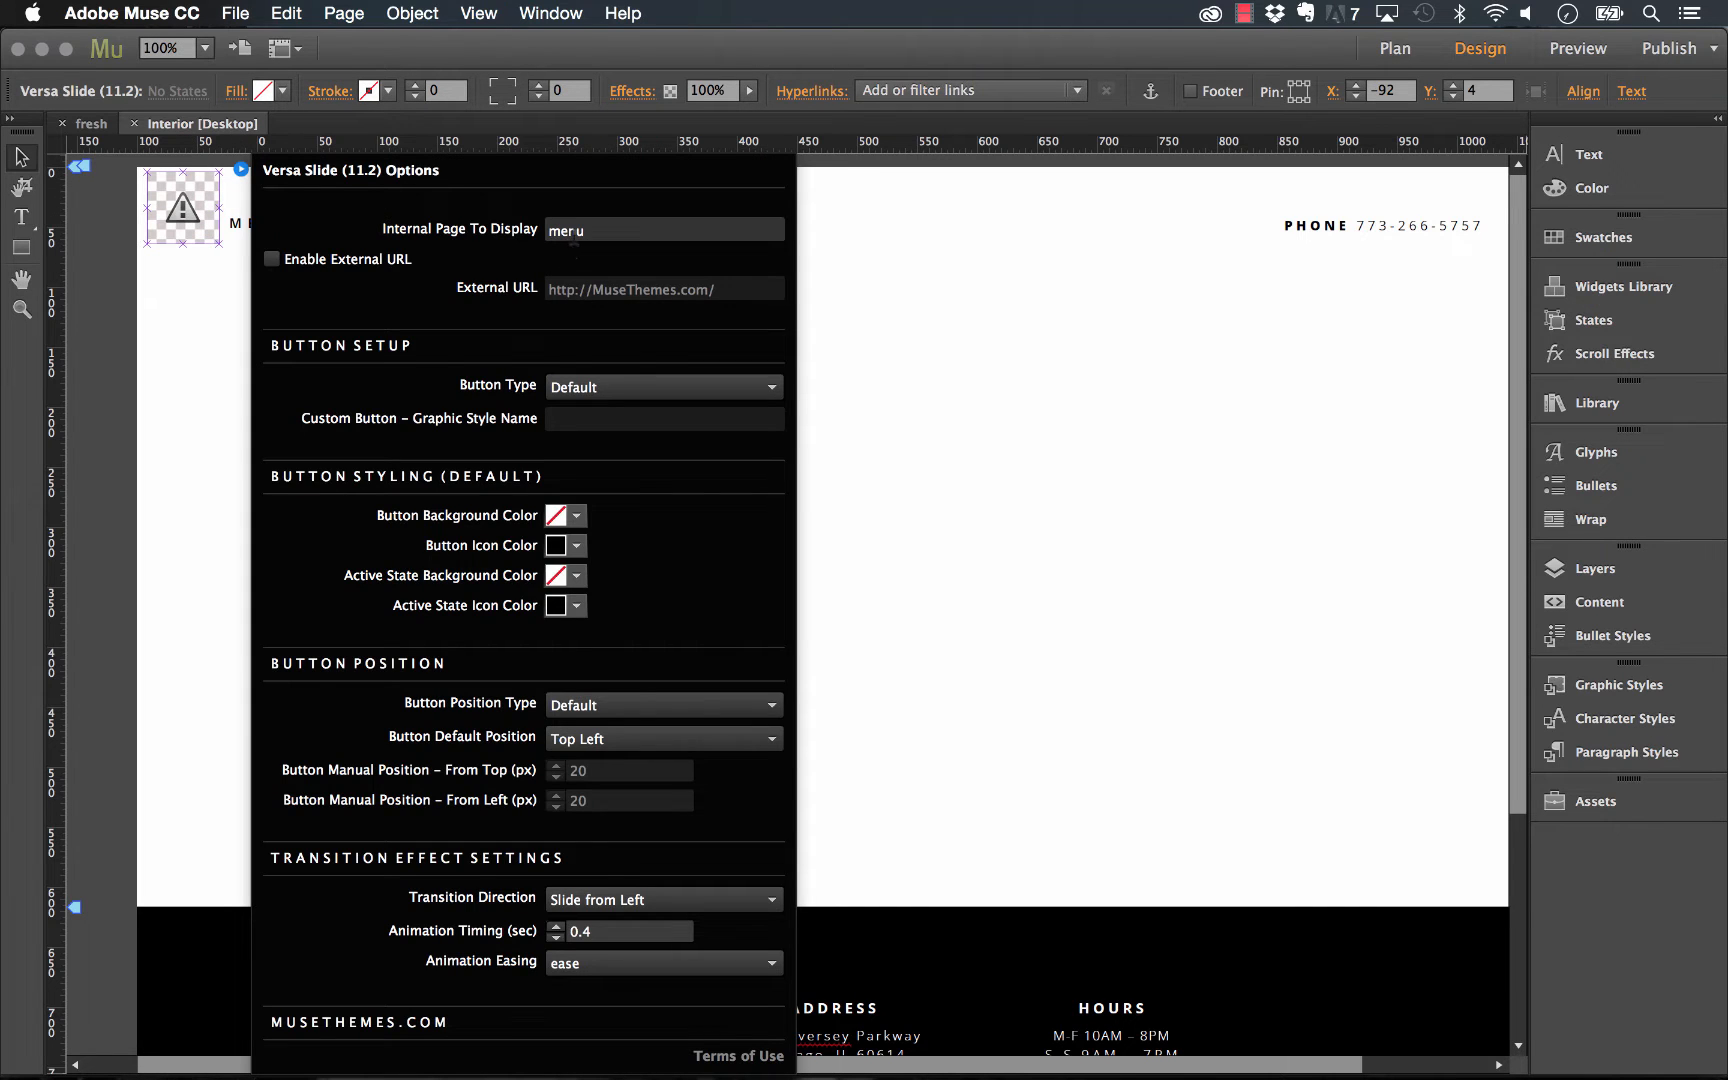
Close the Versa Slide options, open the Menu page from the fresh site plan and look over its layout
{"action": "left_click", "coordinate": [895, 368]}
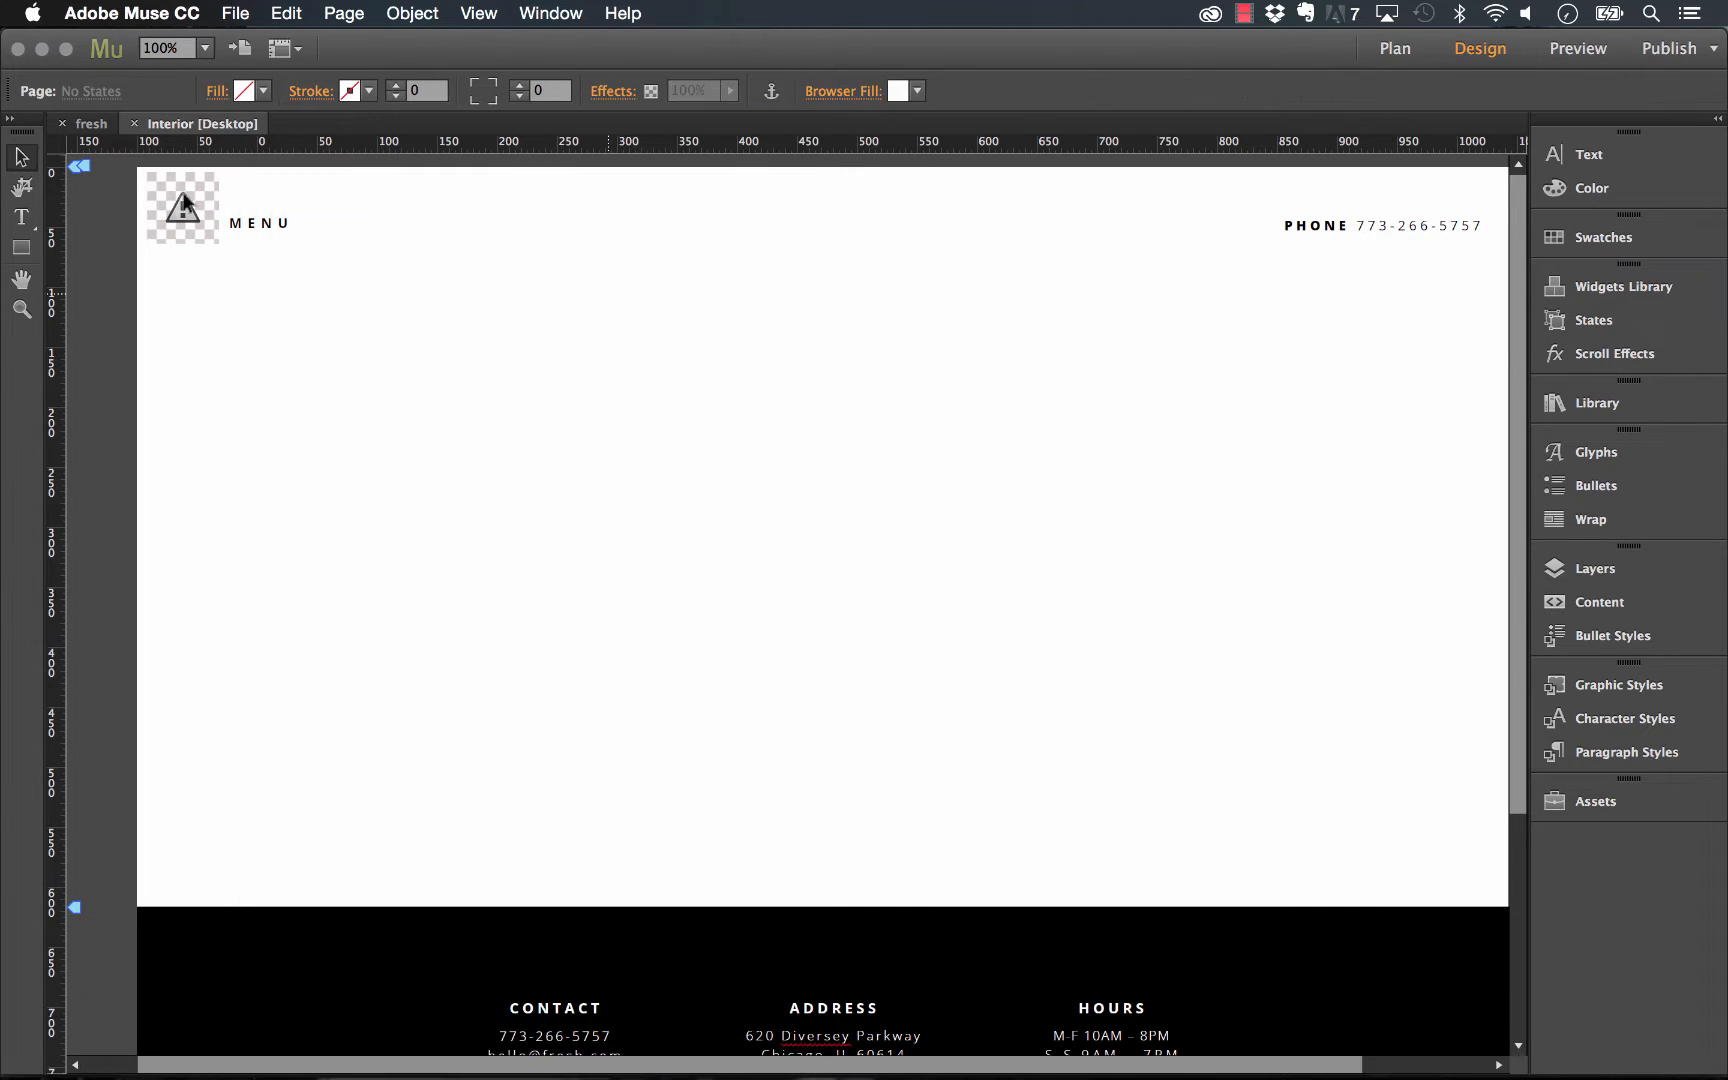
{"action": "left_click", "coordinate": [91, 123]}
{"action": "scroll", "coordinate": [716, 557], "scroll_direction": "right", "scroll_amount": 3}
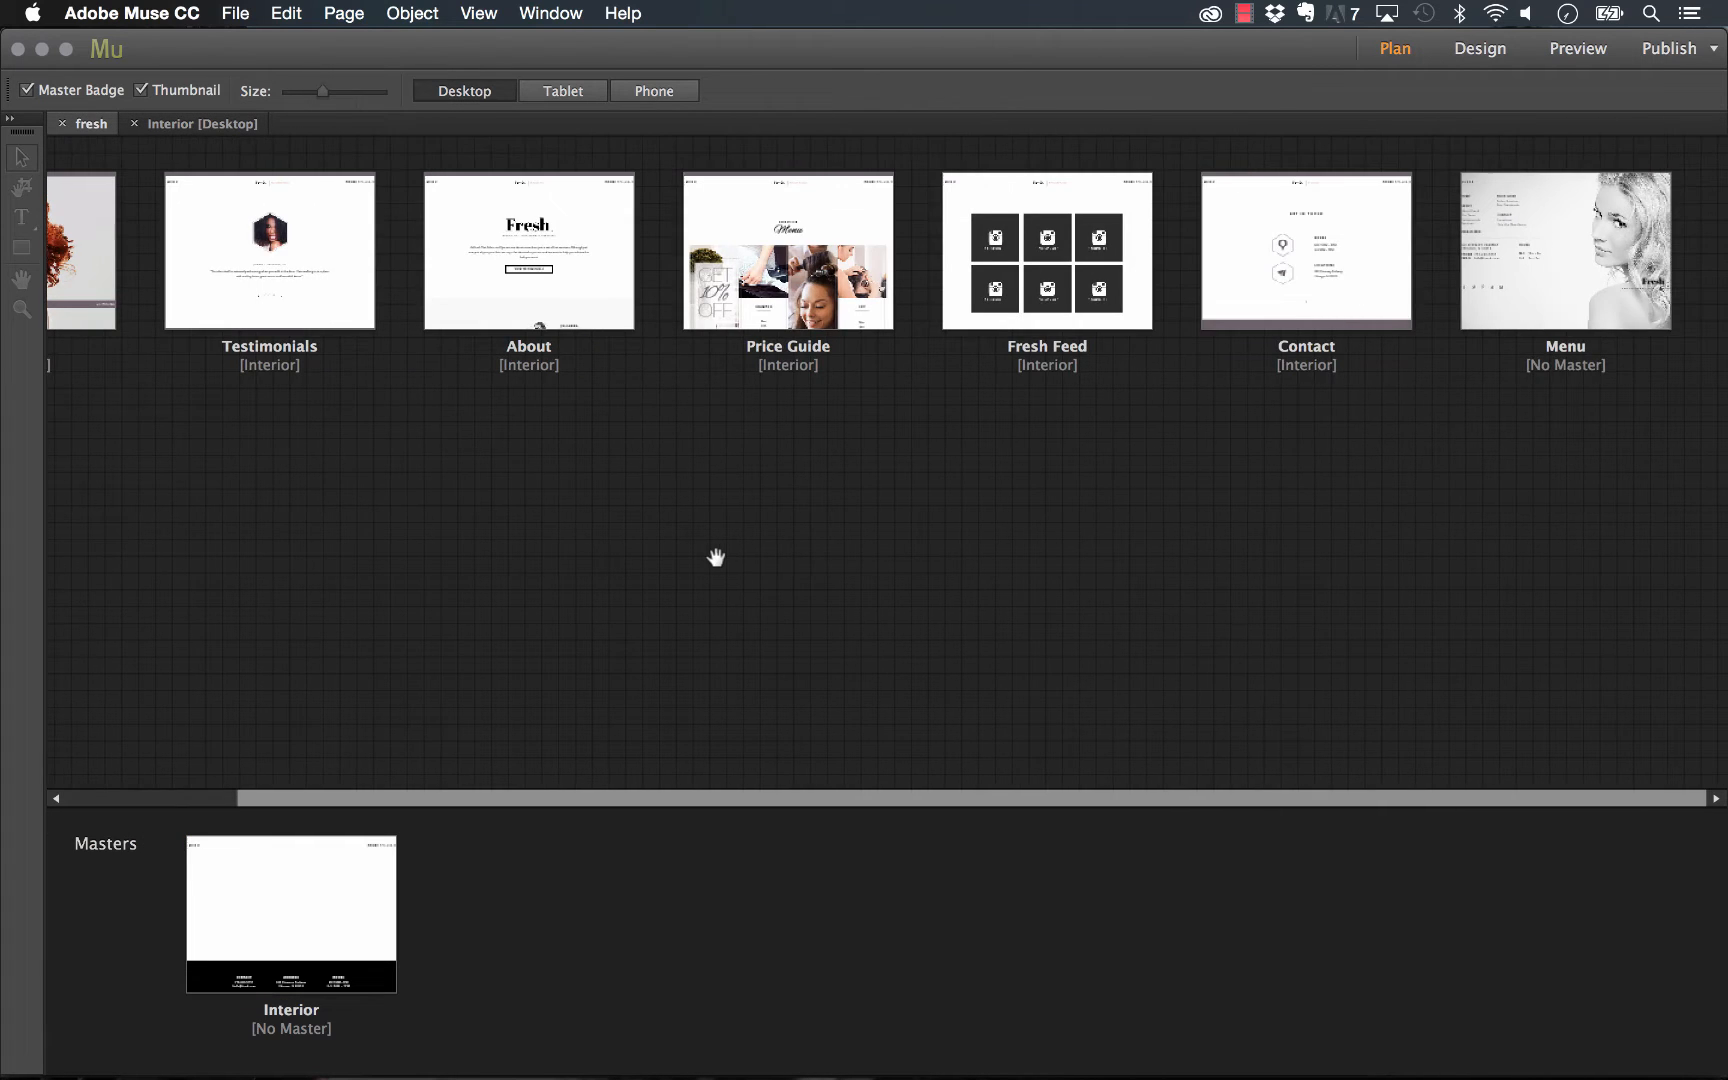
{"action": "double_click", "coordinate": [1538, 281]}
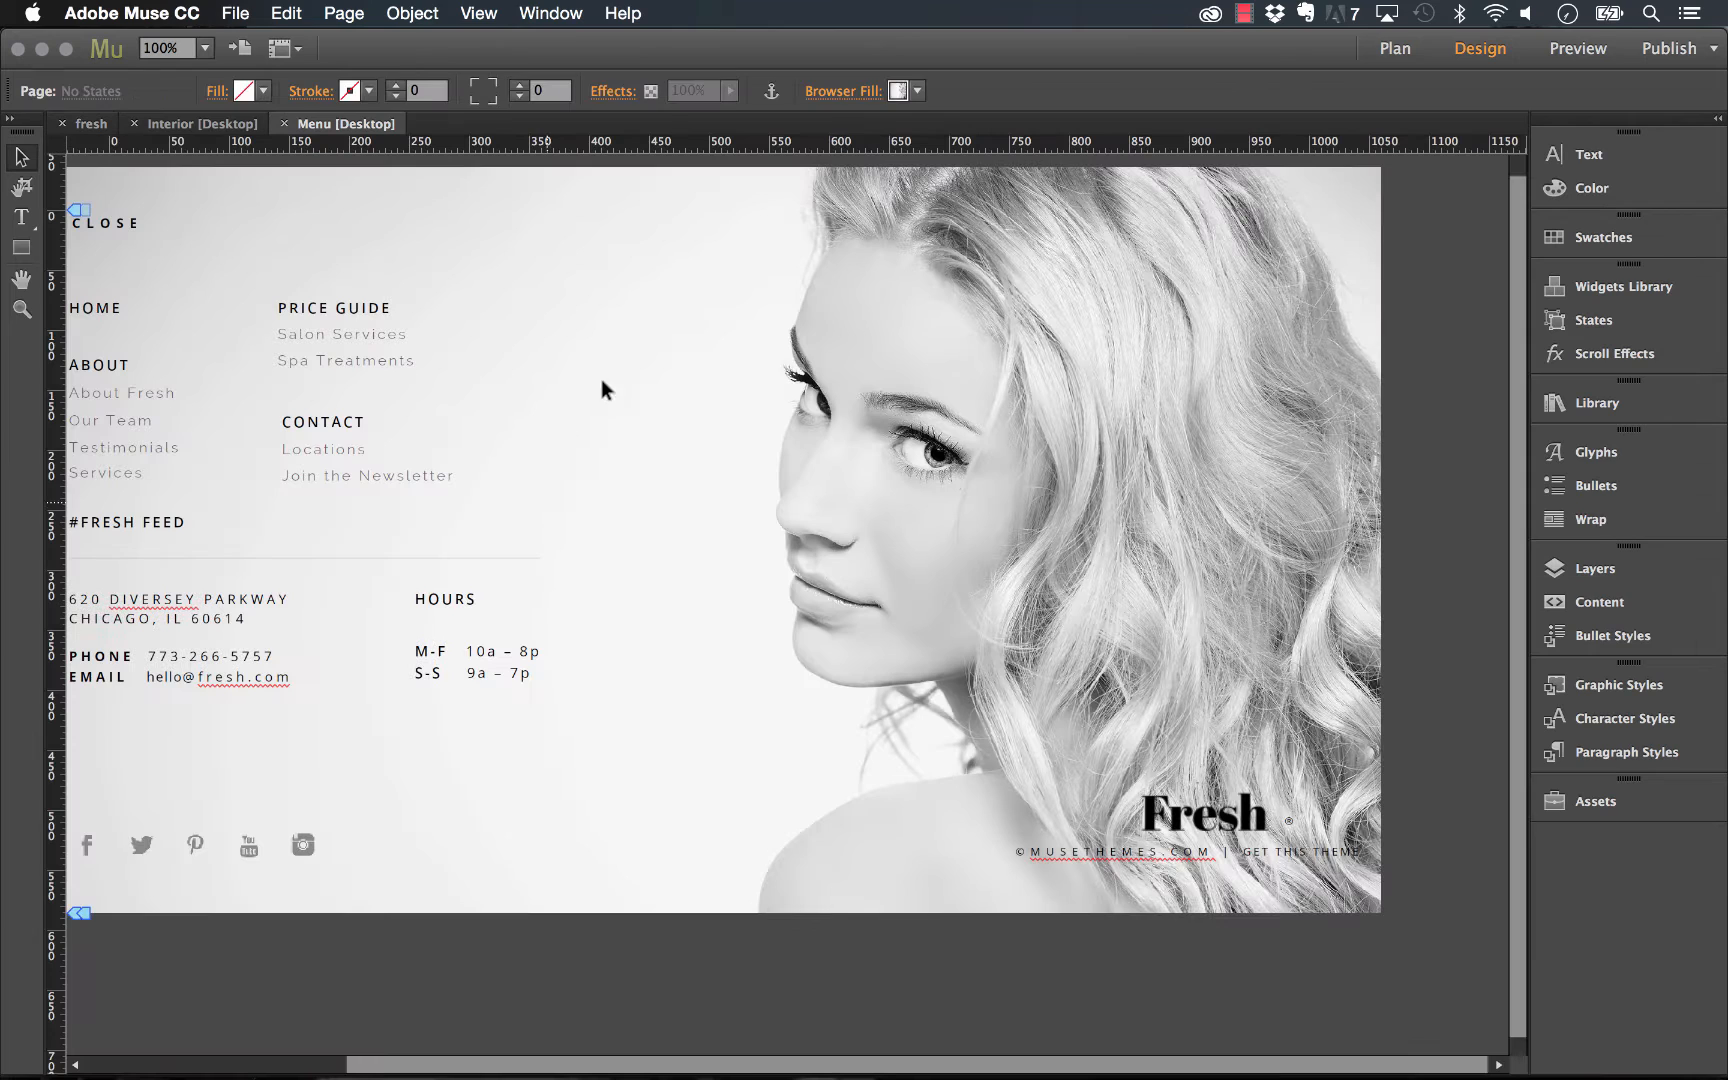
{"action": "scroll", "coordinate": [841, 606], "scroll_direction": "left", "scroll_amount": 5}
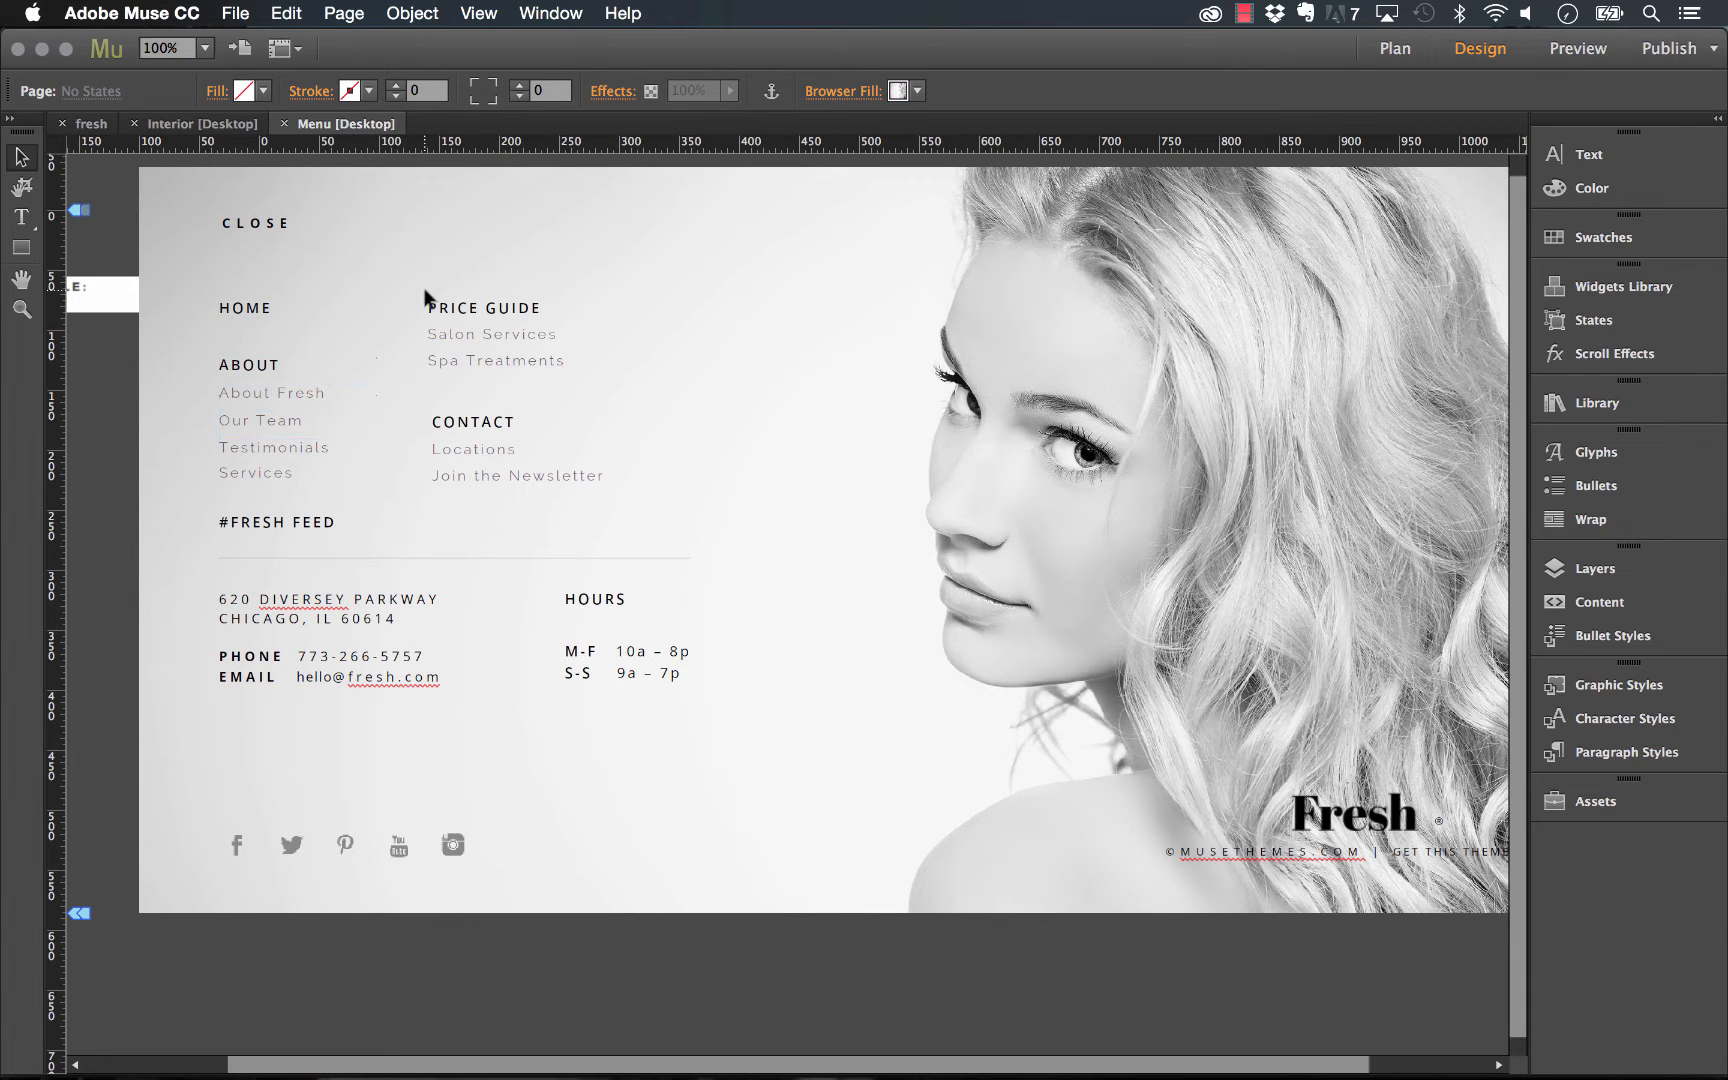
{"action": "scroll", "coordinate": [423, 290], "scroll_direction": "left", "scroll_amount": 2}
{"action": "scroll", "coordinate": [423, 296], "scroll_direction": "left", "scroll_amount": 1}
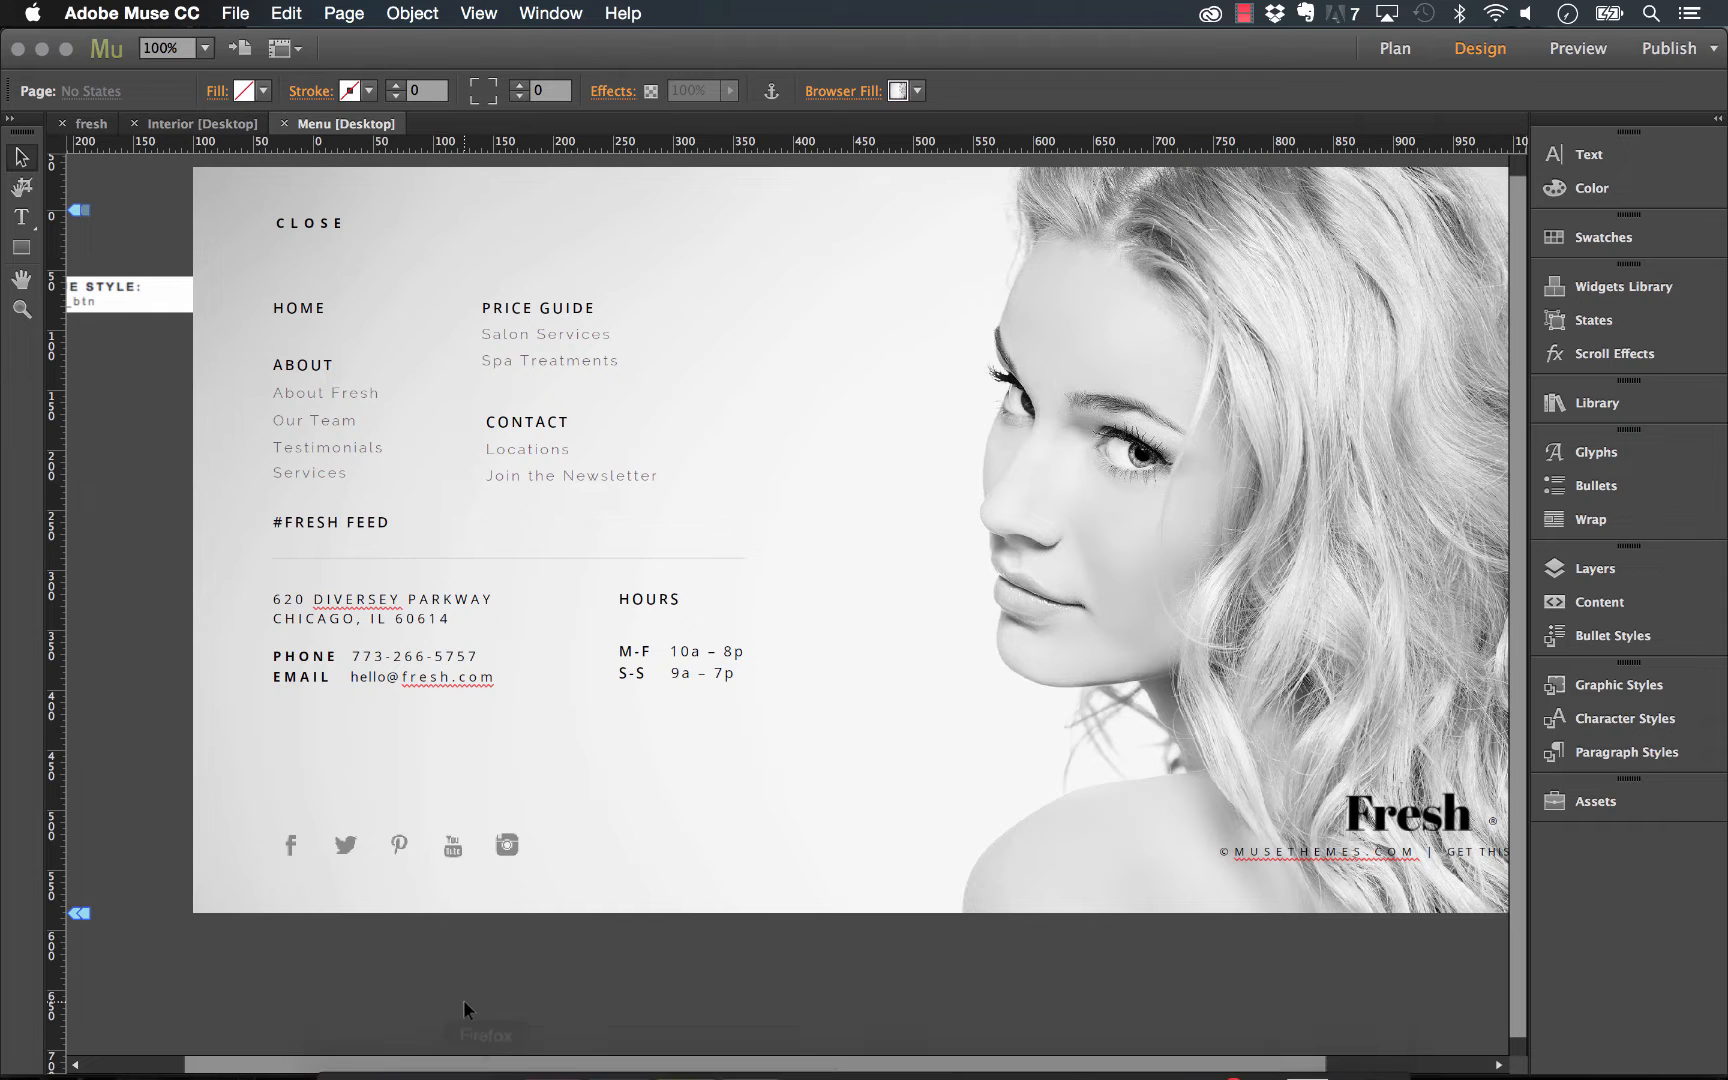
Switch to Firefox, expand the Contact page's slide-out menu and follow its About Fresh link
{"action": "left_click", "coordinate": [486, 1050]}
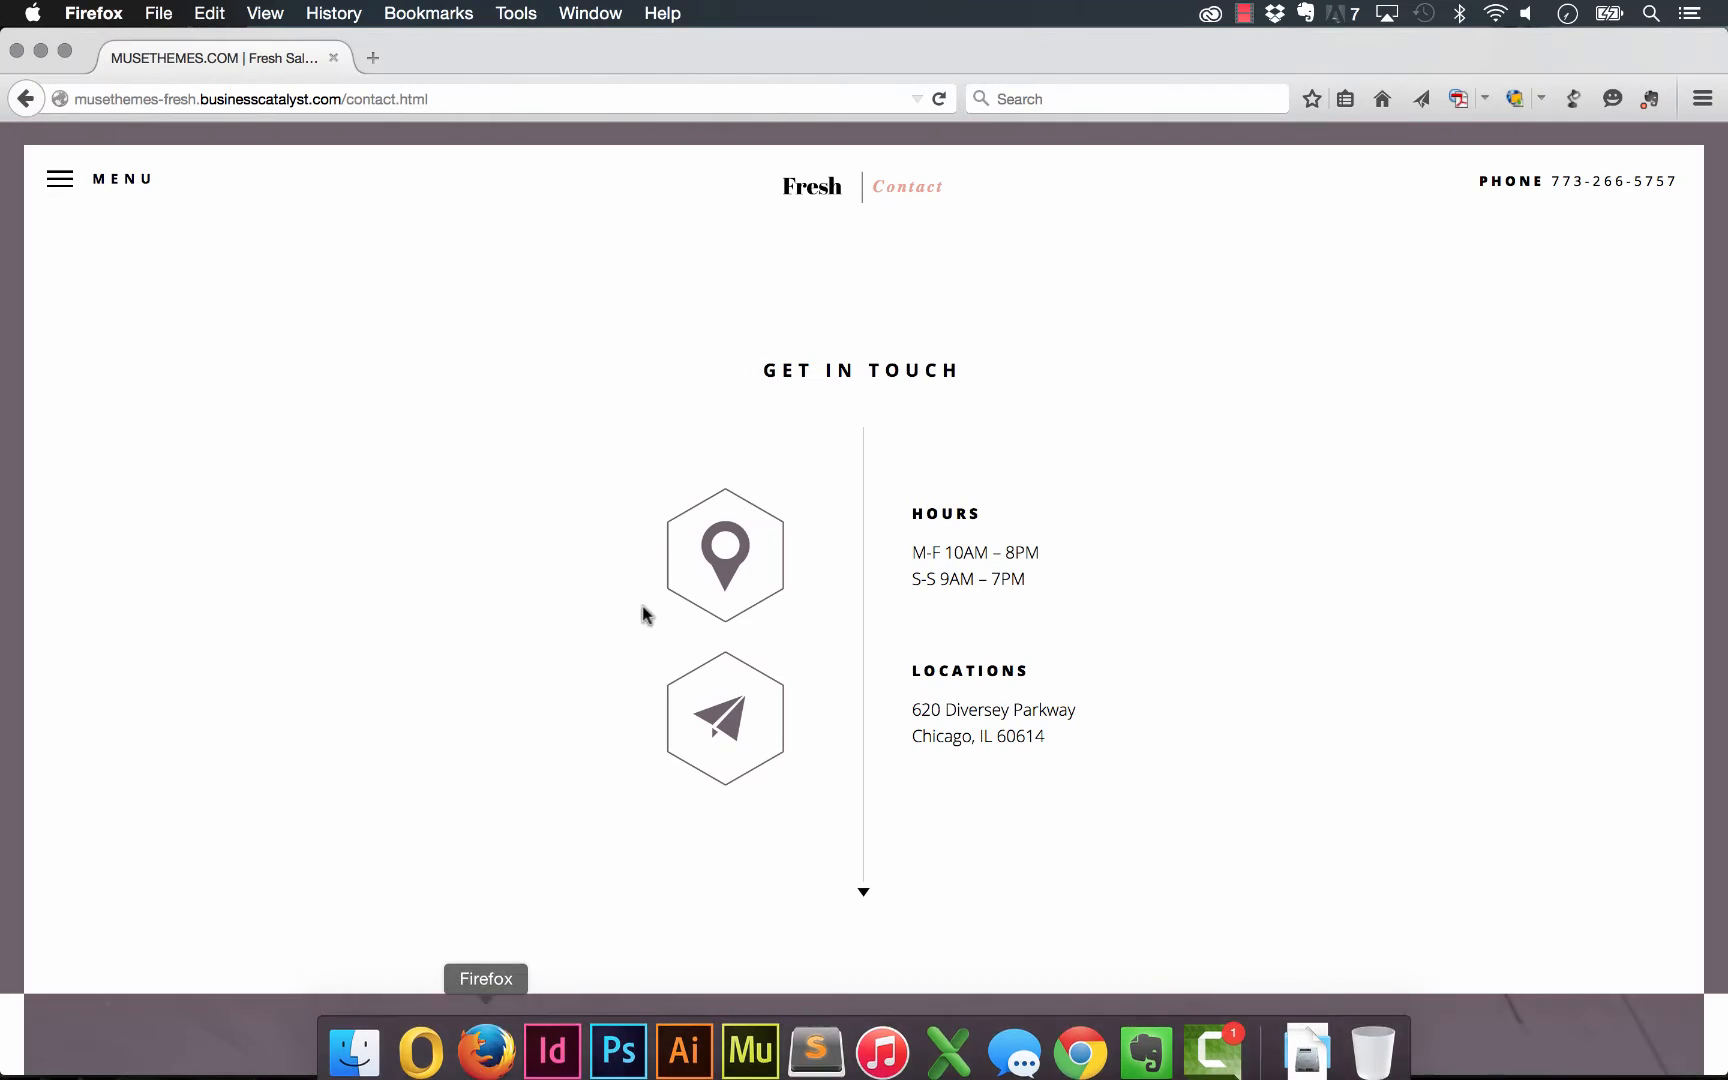
{"action": "left_click", "coordinate": [60, 182]}
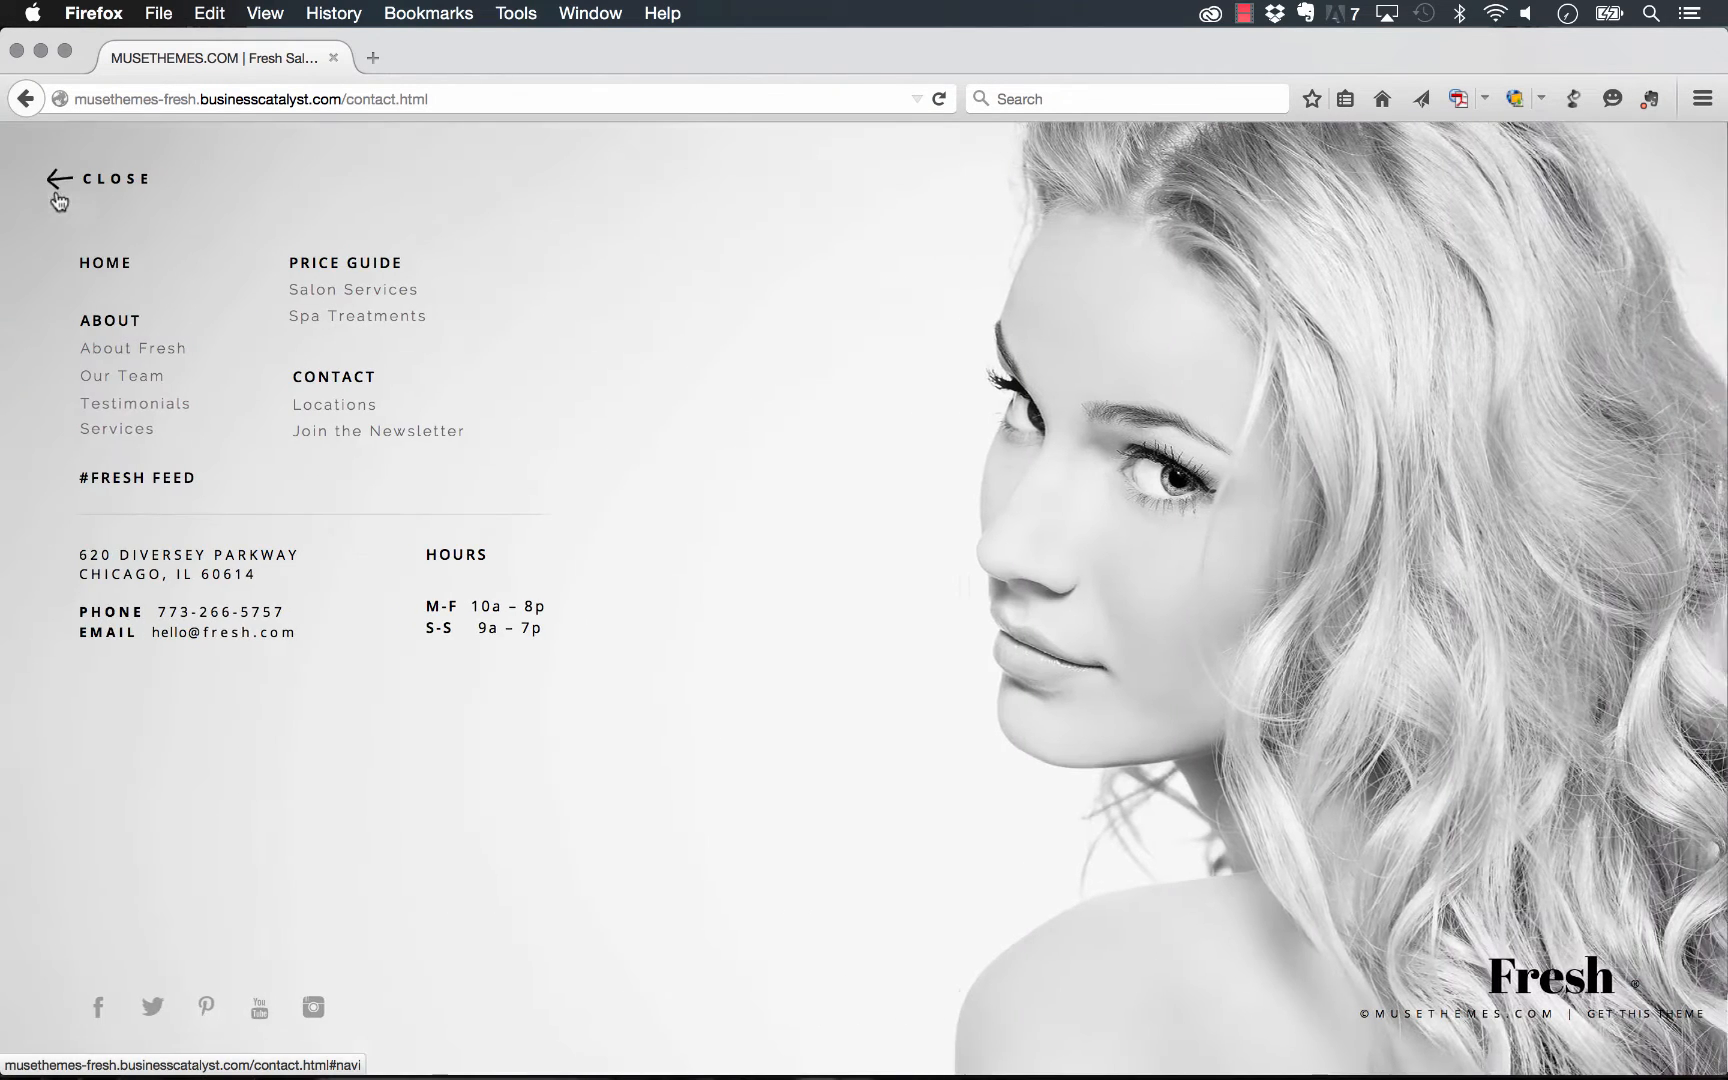
{"action": "left_click", "coordinate": [128, 352]}
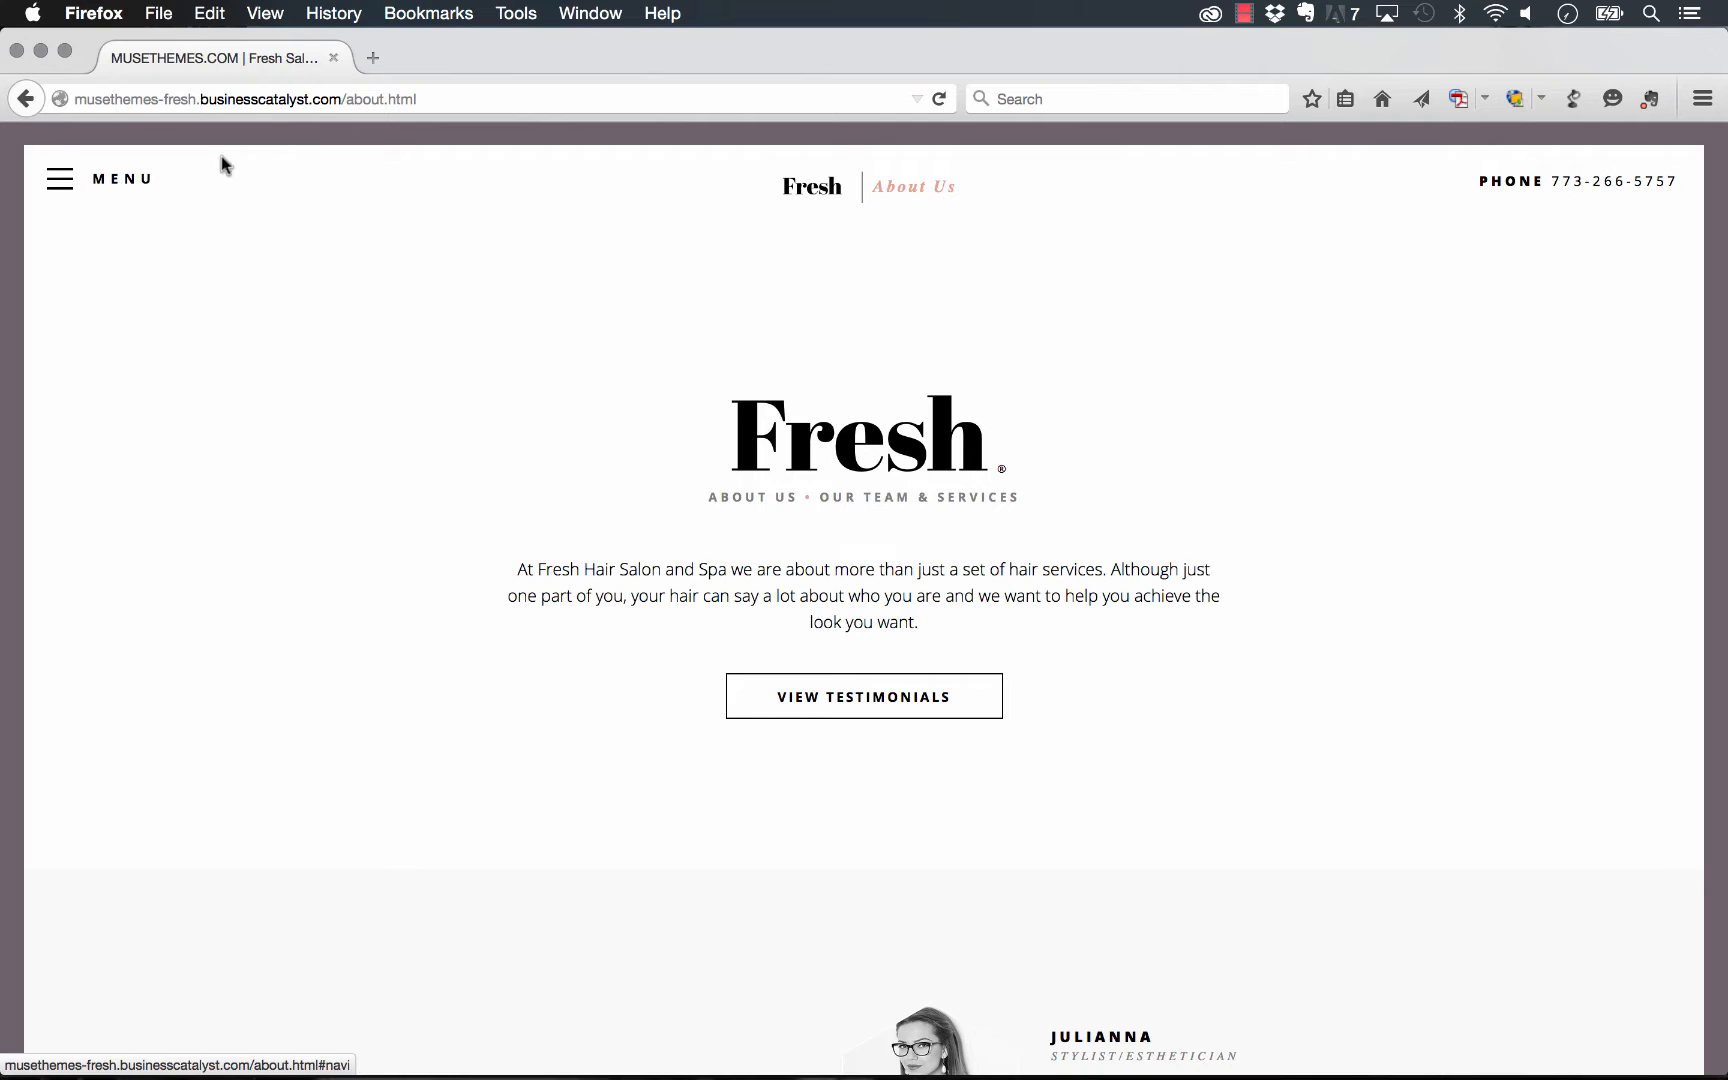
Switch back to Adobe Muse and open the Menu page's properties at its metadata settings
{"action": "mouse_move", "coordinate": [421, 1070]}
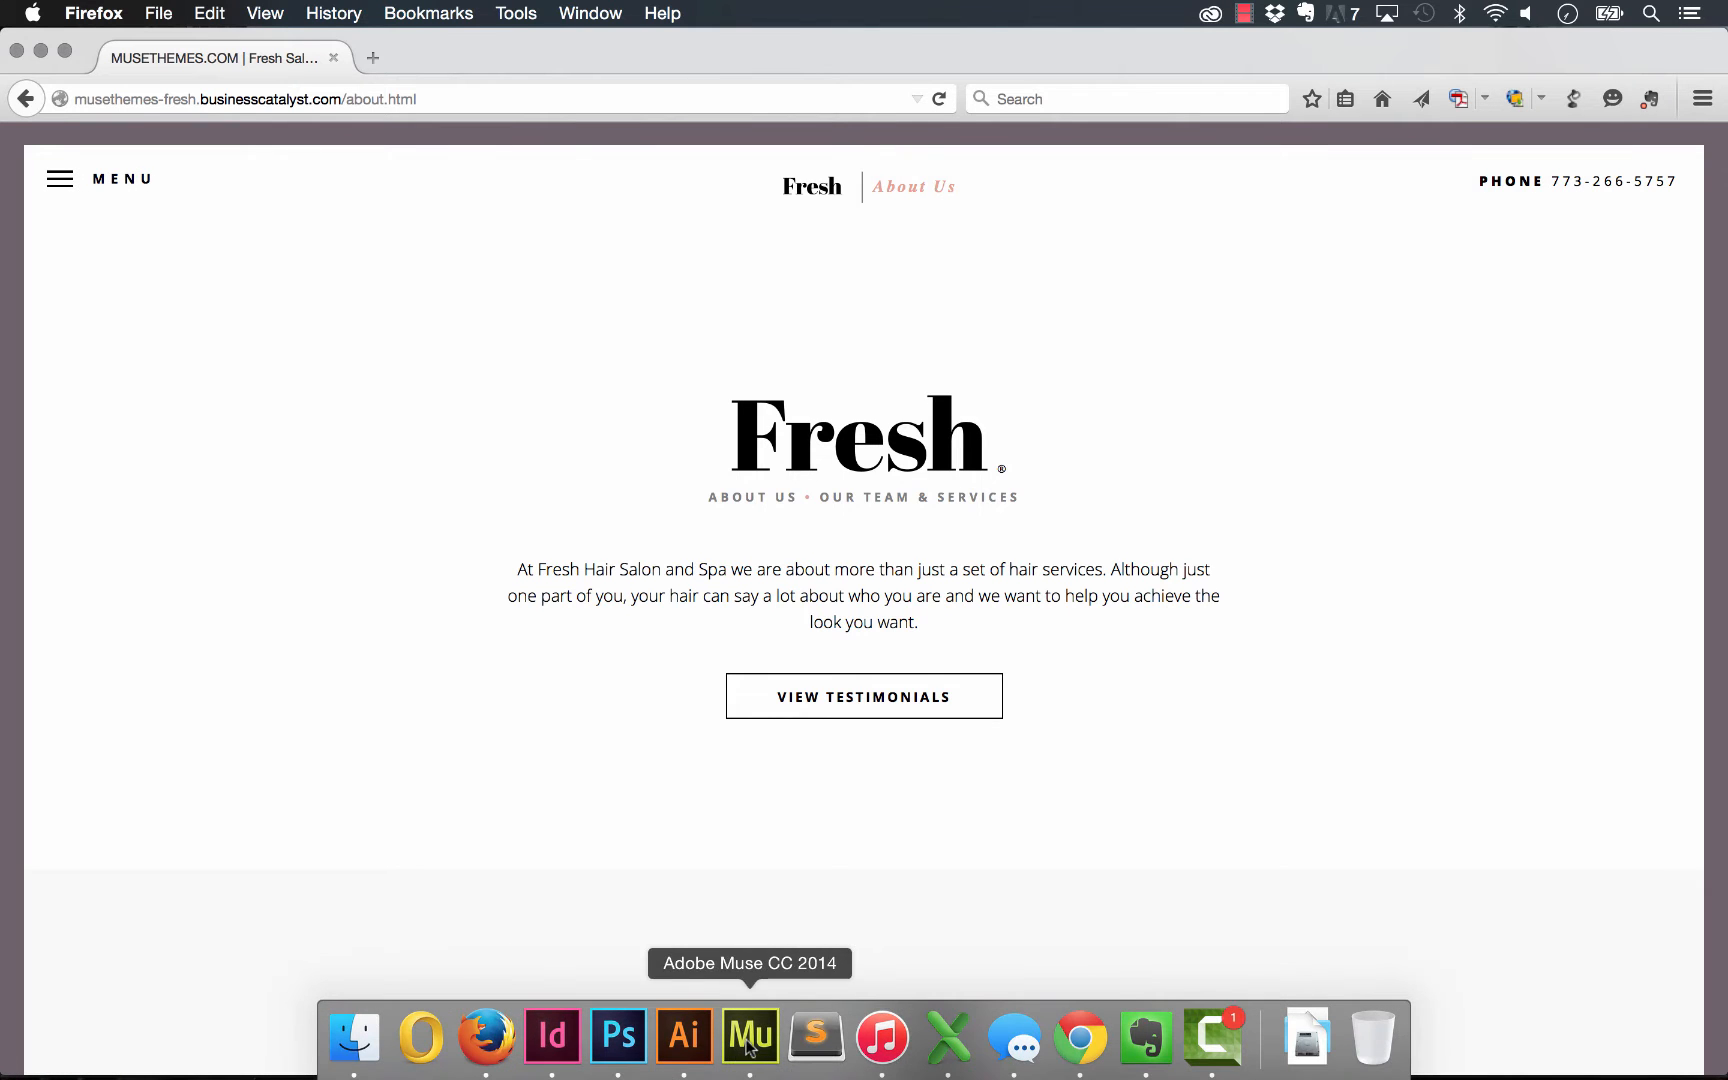
{"action": "left_click", "coordinate": [748, 1040]}
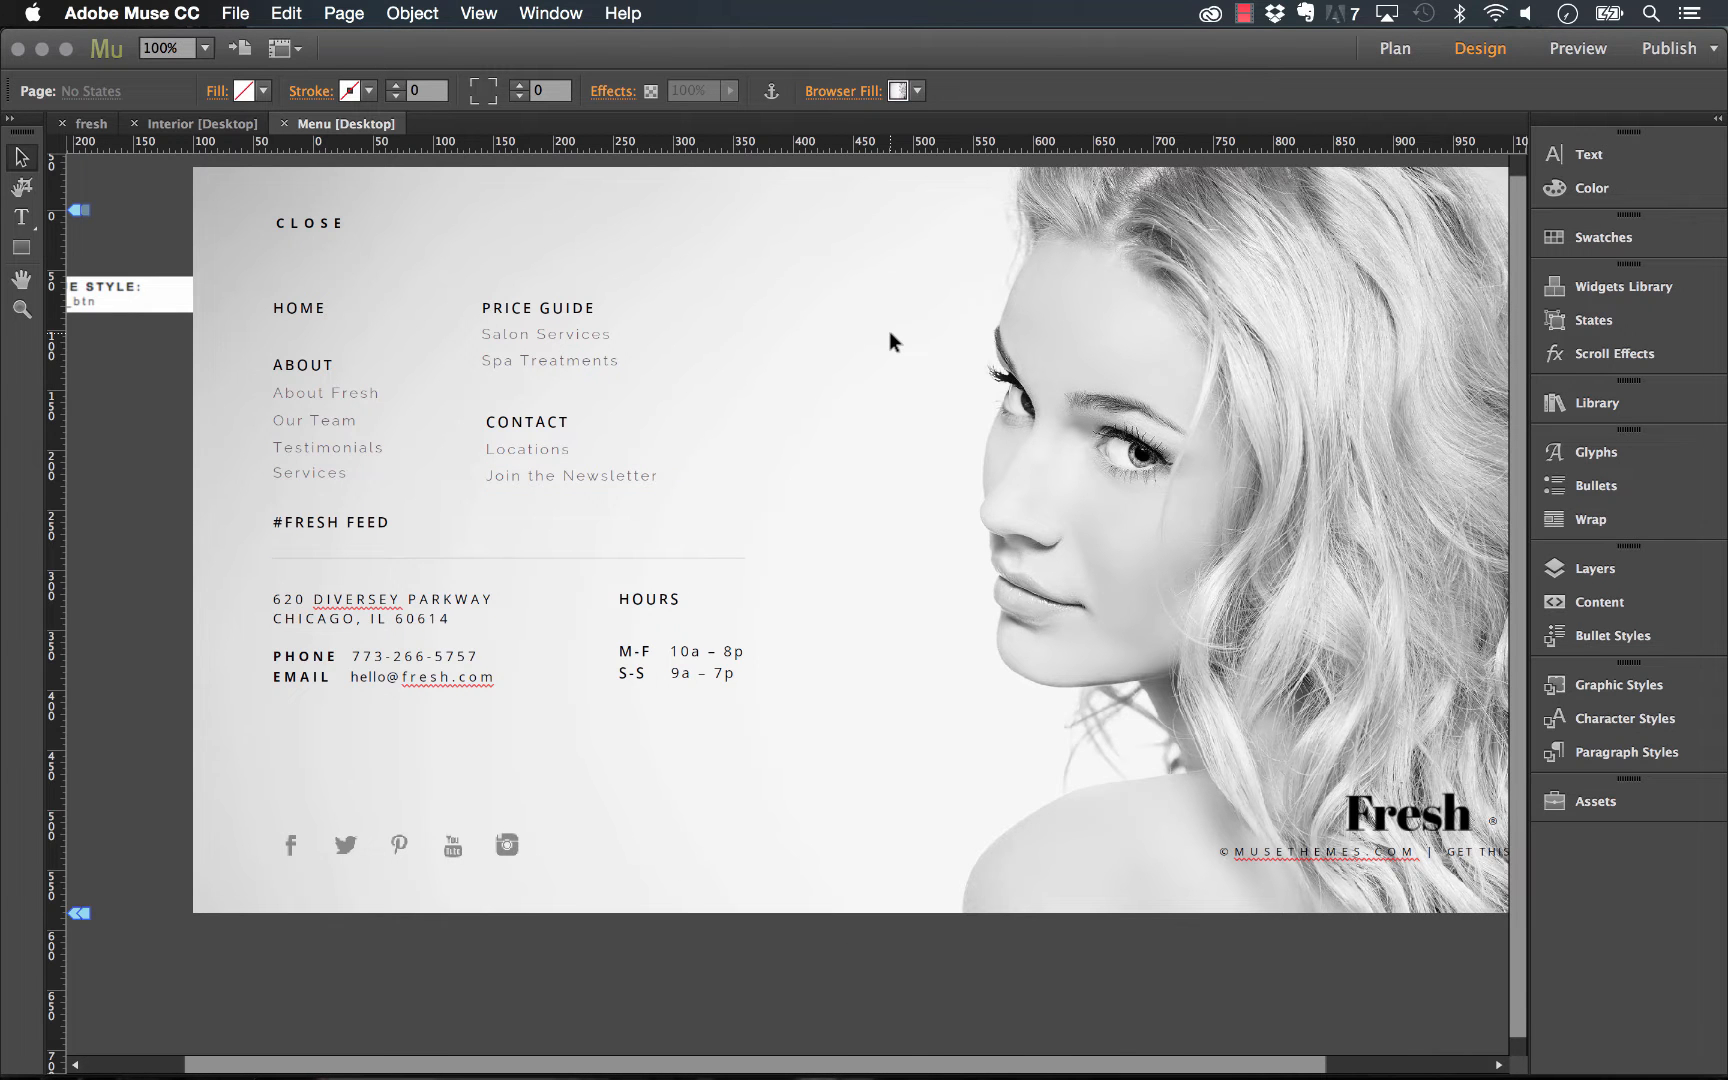
{"action": "scroll", "coordinate": [890, 341], "scroll_direction": "right", "scroll_amount": 5}
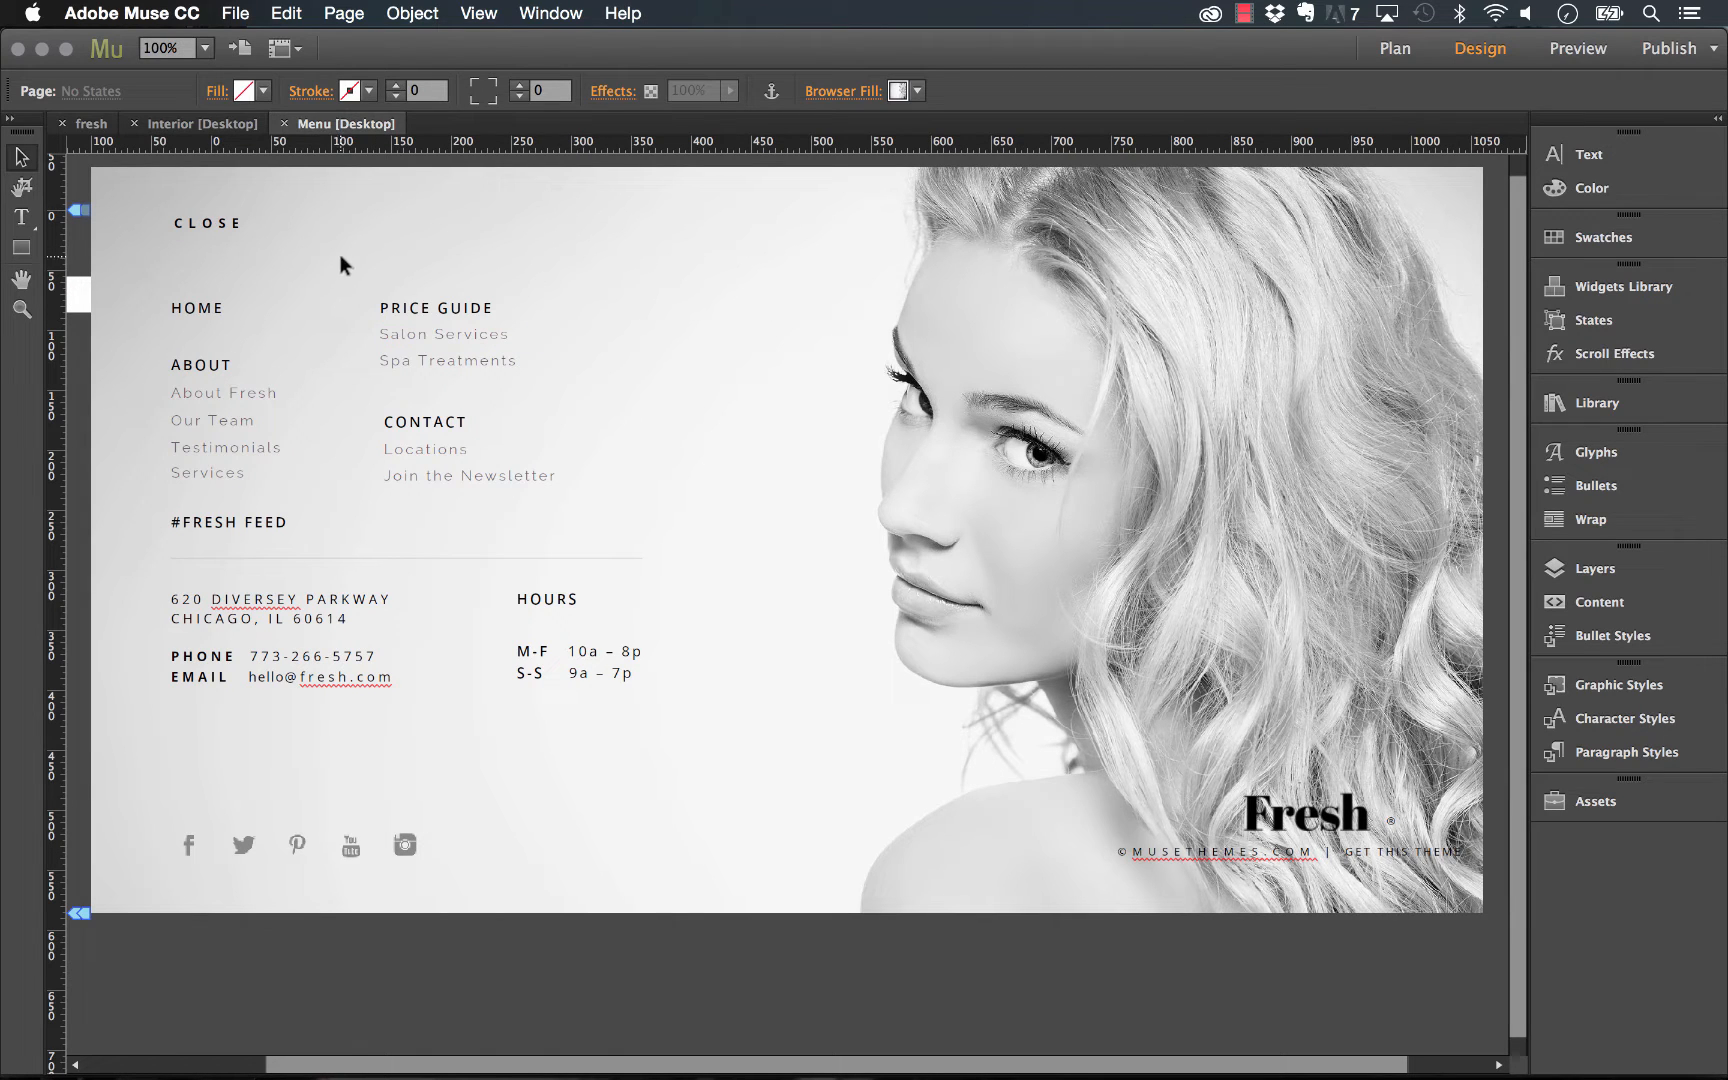
{"action": "left_click", "coordinate": [355, 14]}
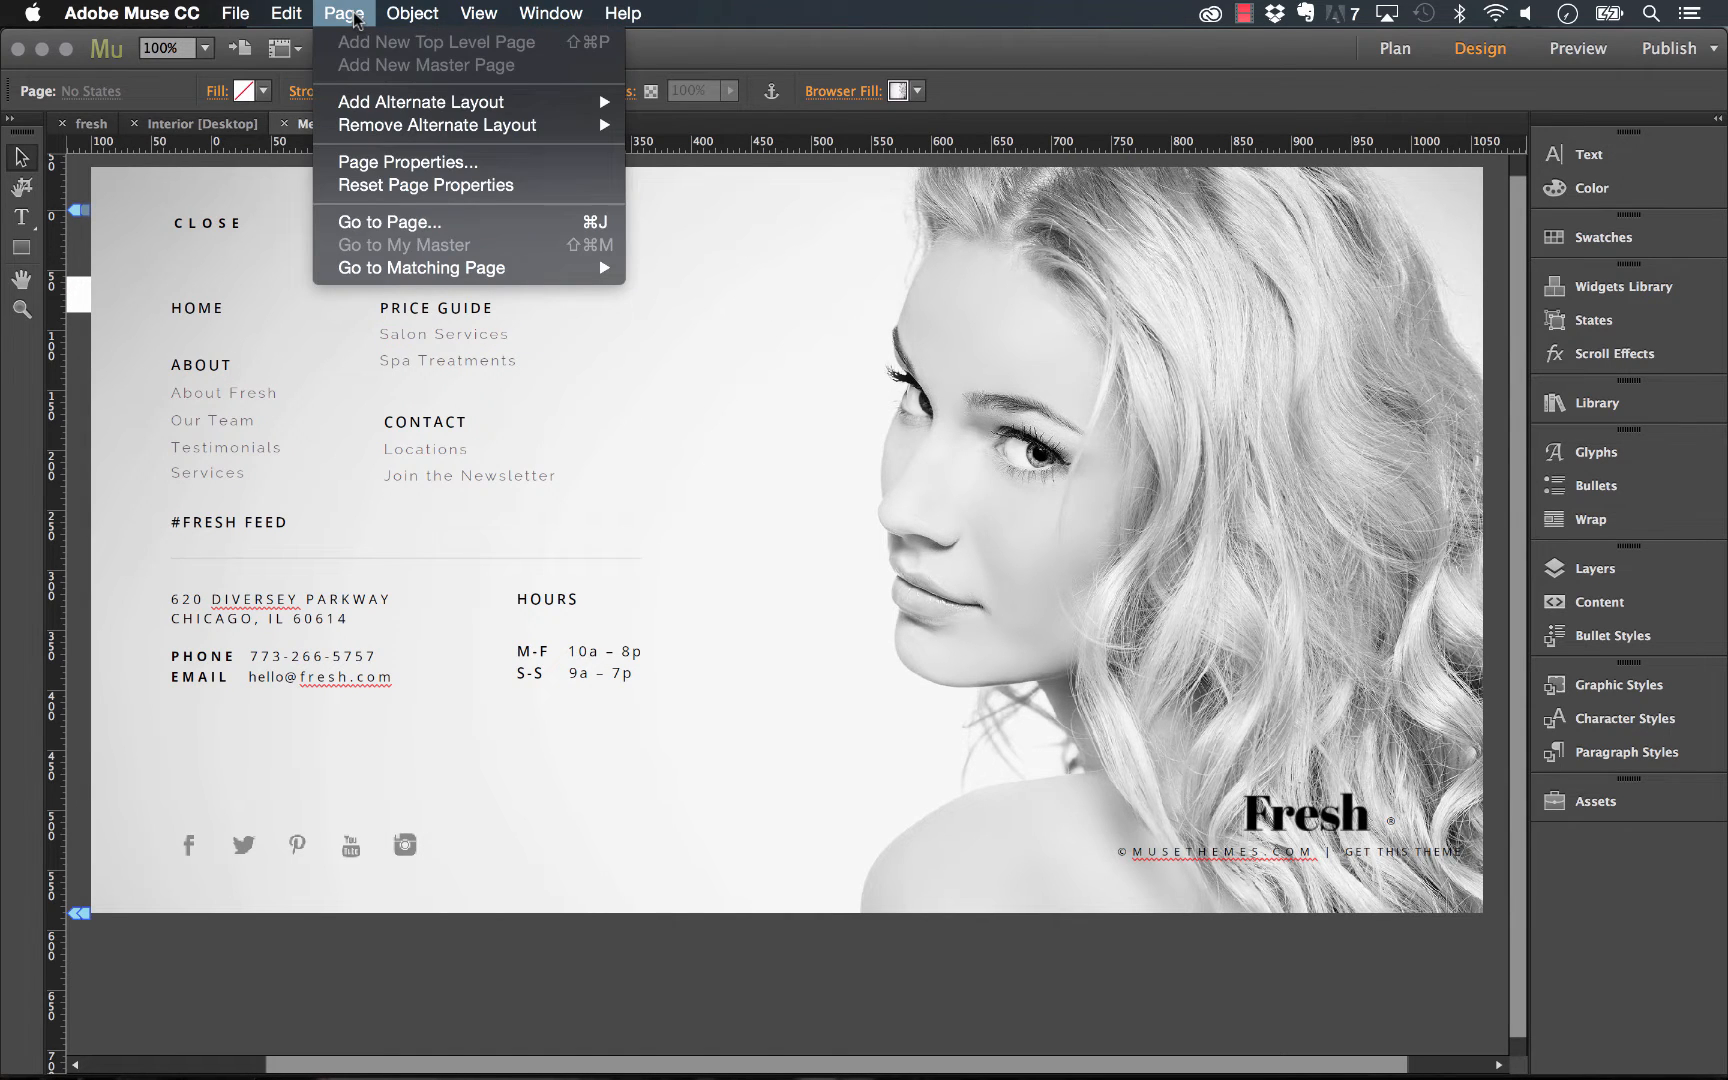
{"action": "left_click", "coordinate": [418, 166]}
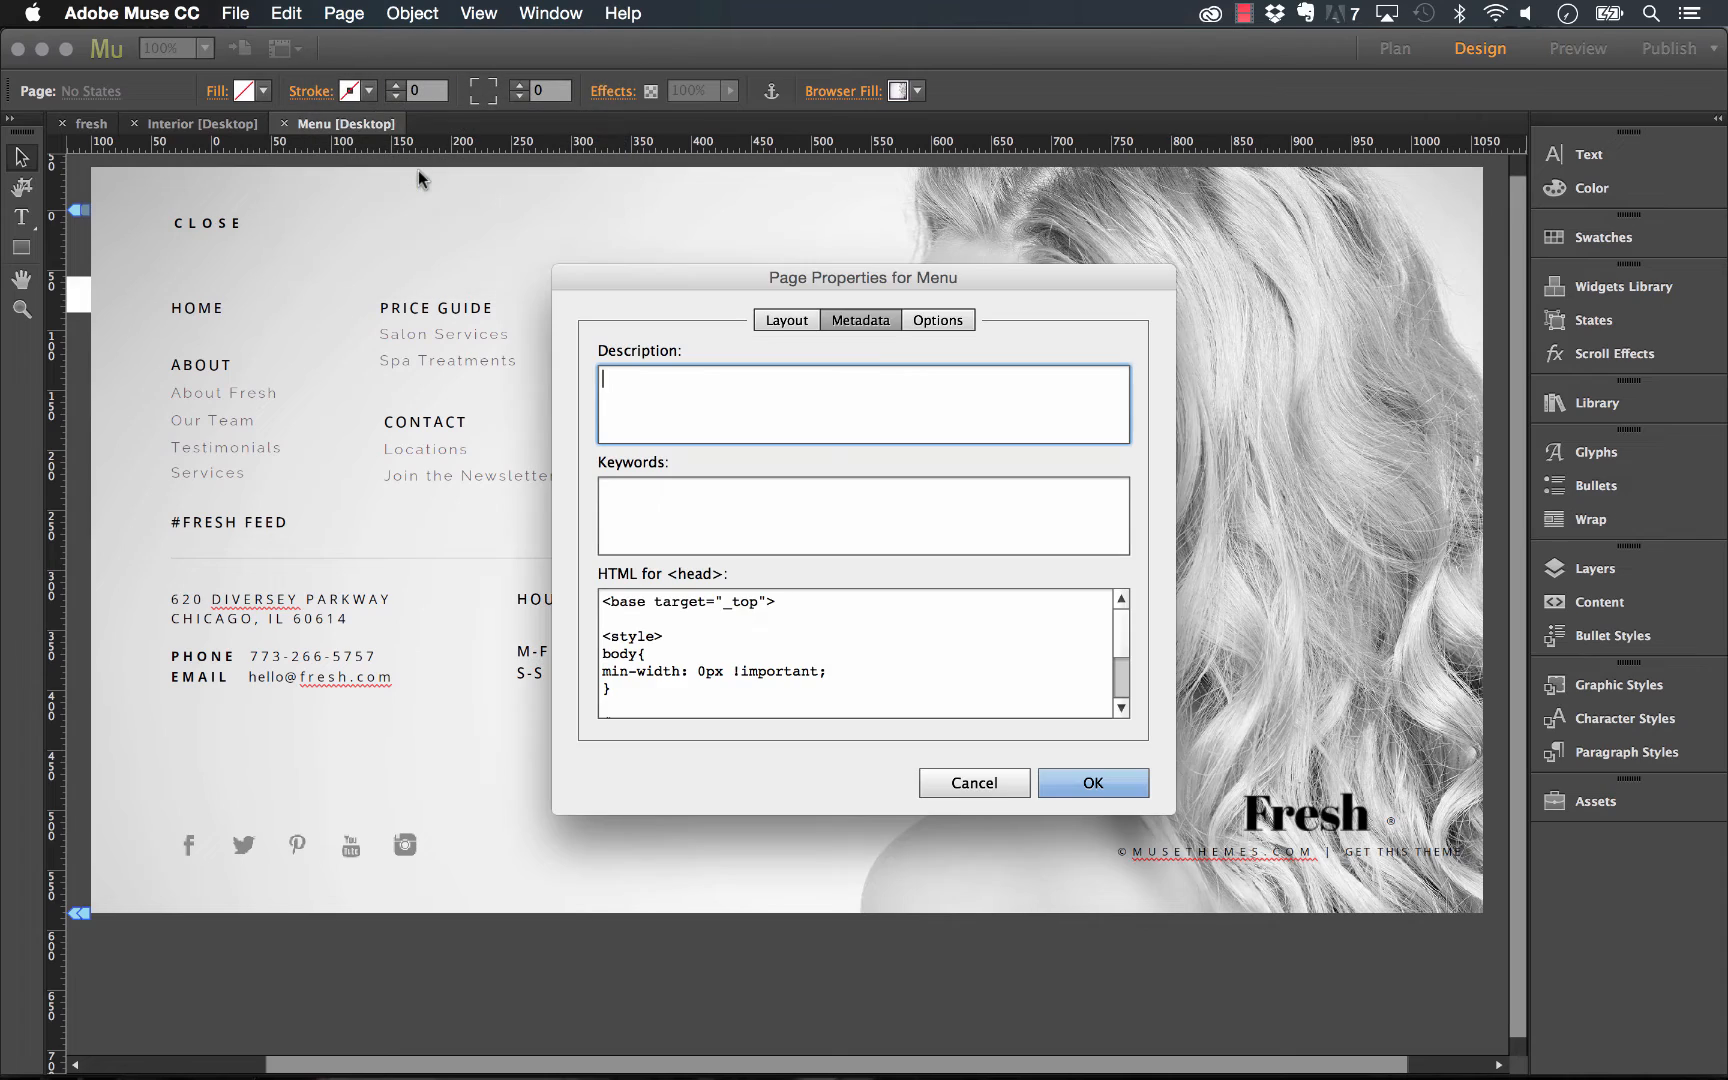
Highlight the <base target="_top"> line in the Menu page's head HTML to examine it, and close the properties without changes
{"action": "left_click", "coordinate": [697, 636]}
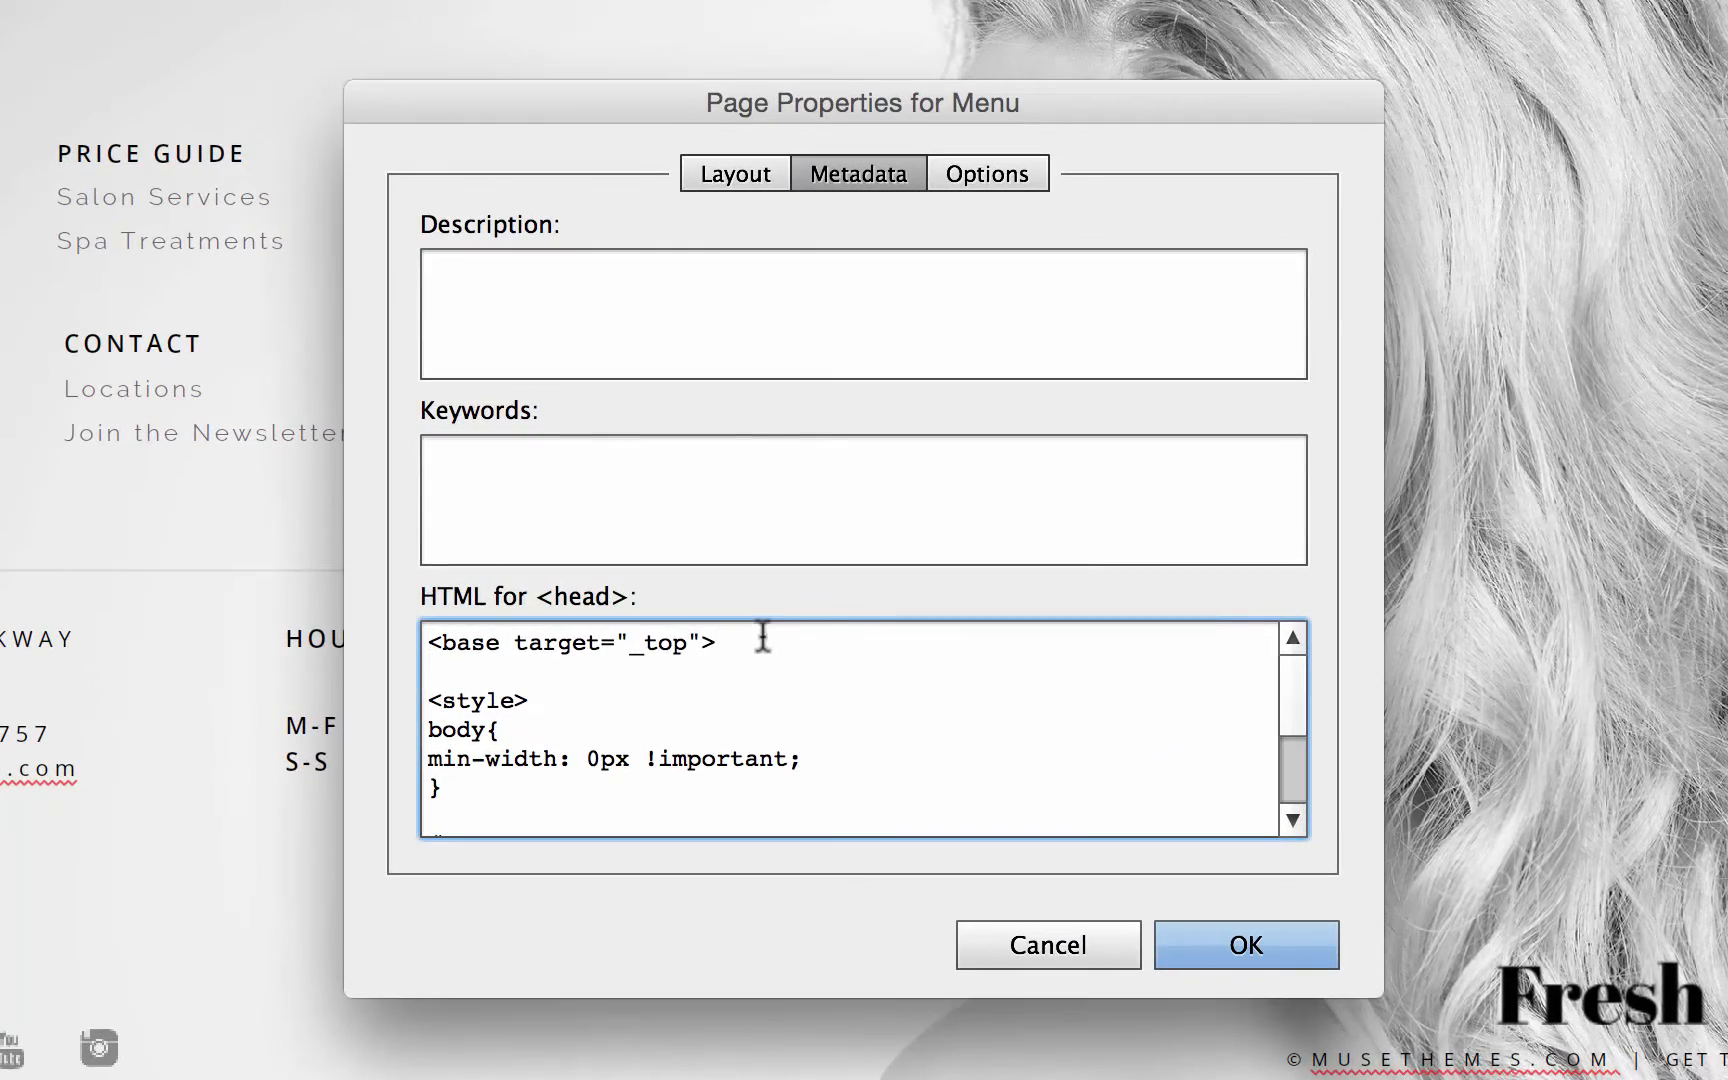
{"action": "left_click_drag", "start_coordinate": [763, 636], "coordinate": [424, 644]}
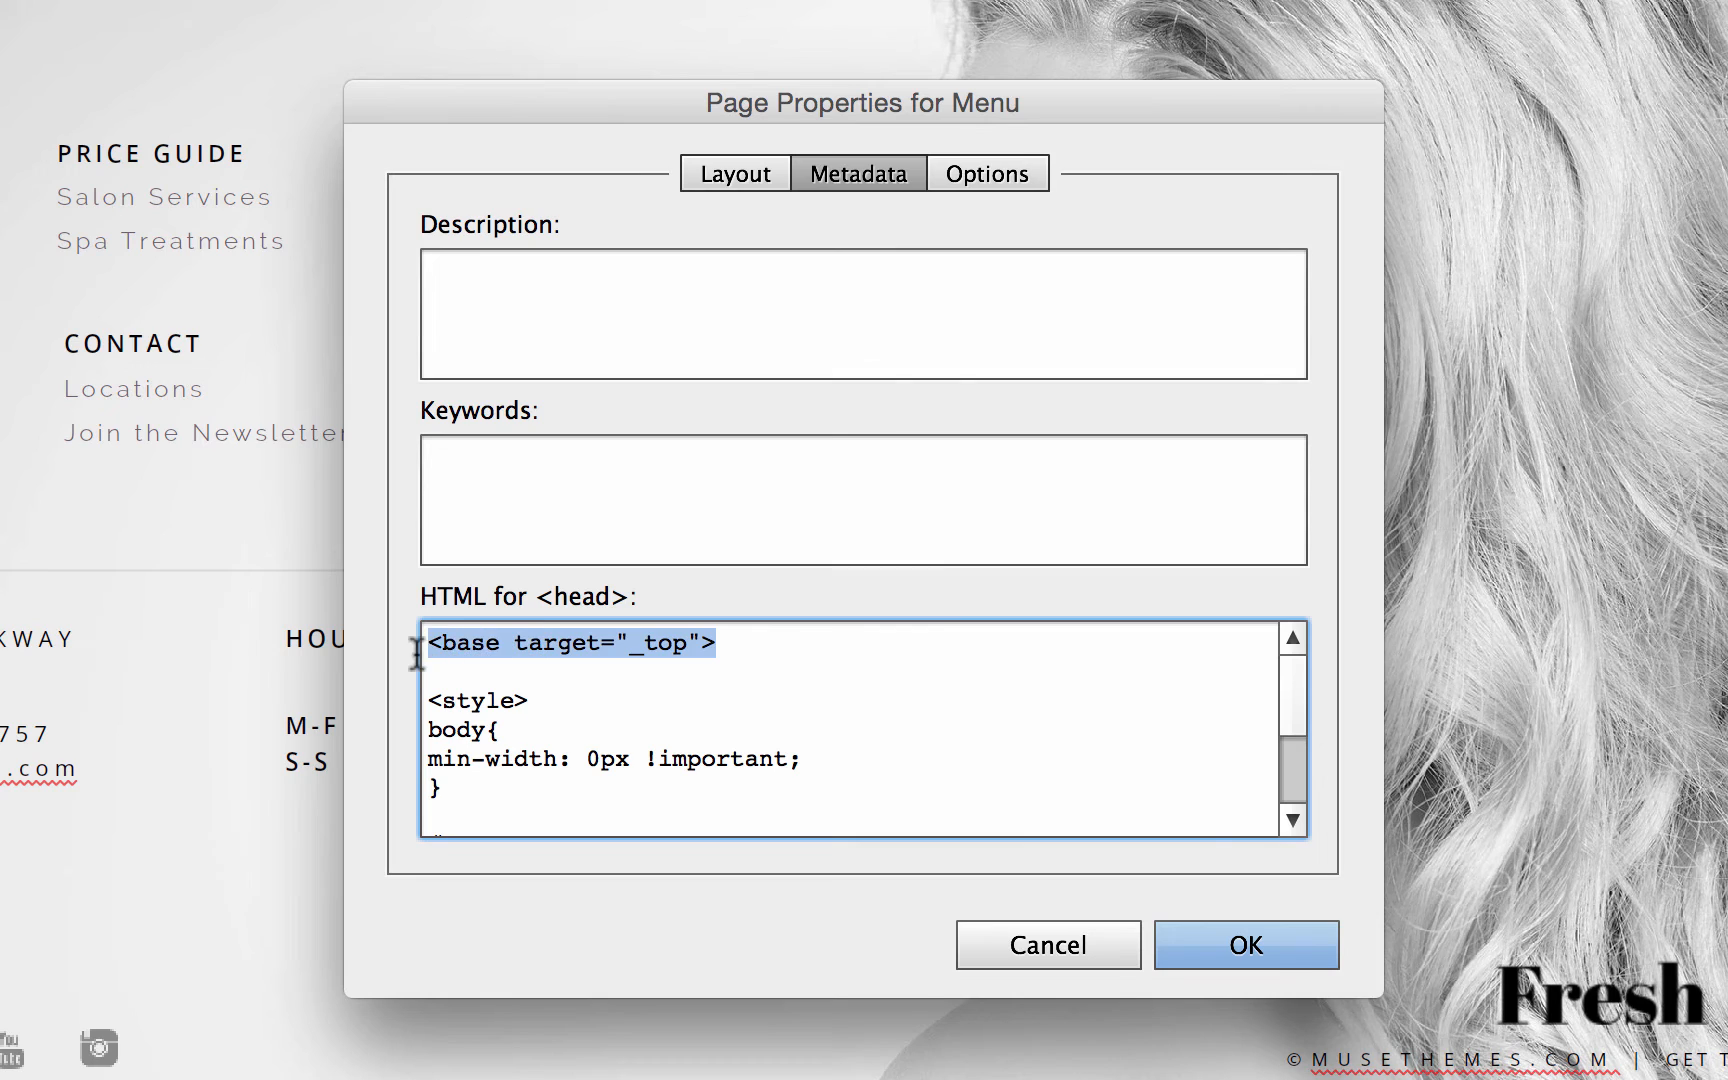
{"action": "left_click", "coordinate": [456, 643]}
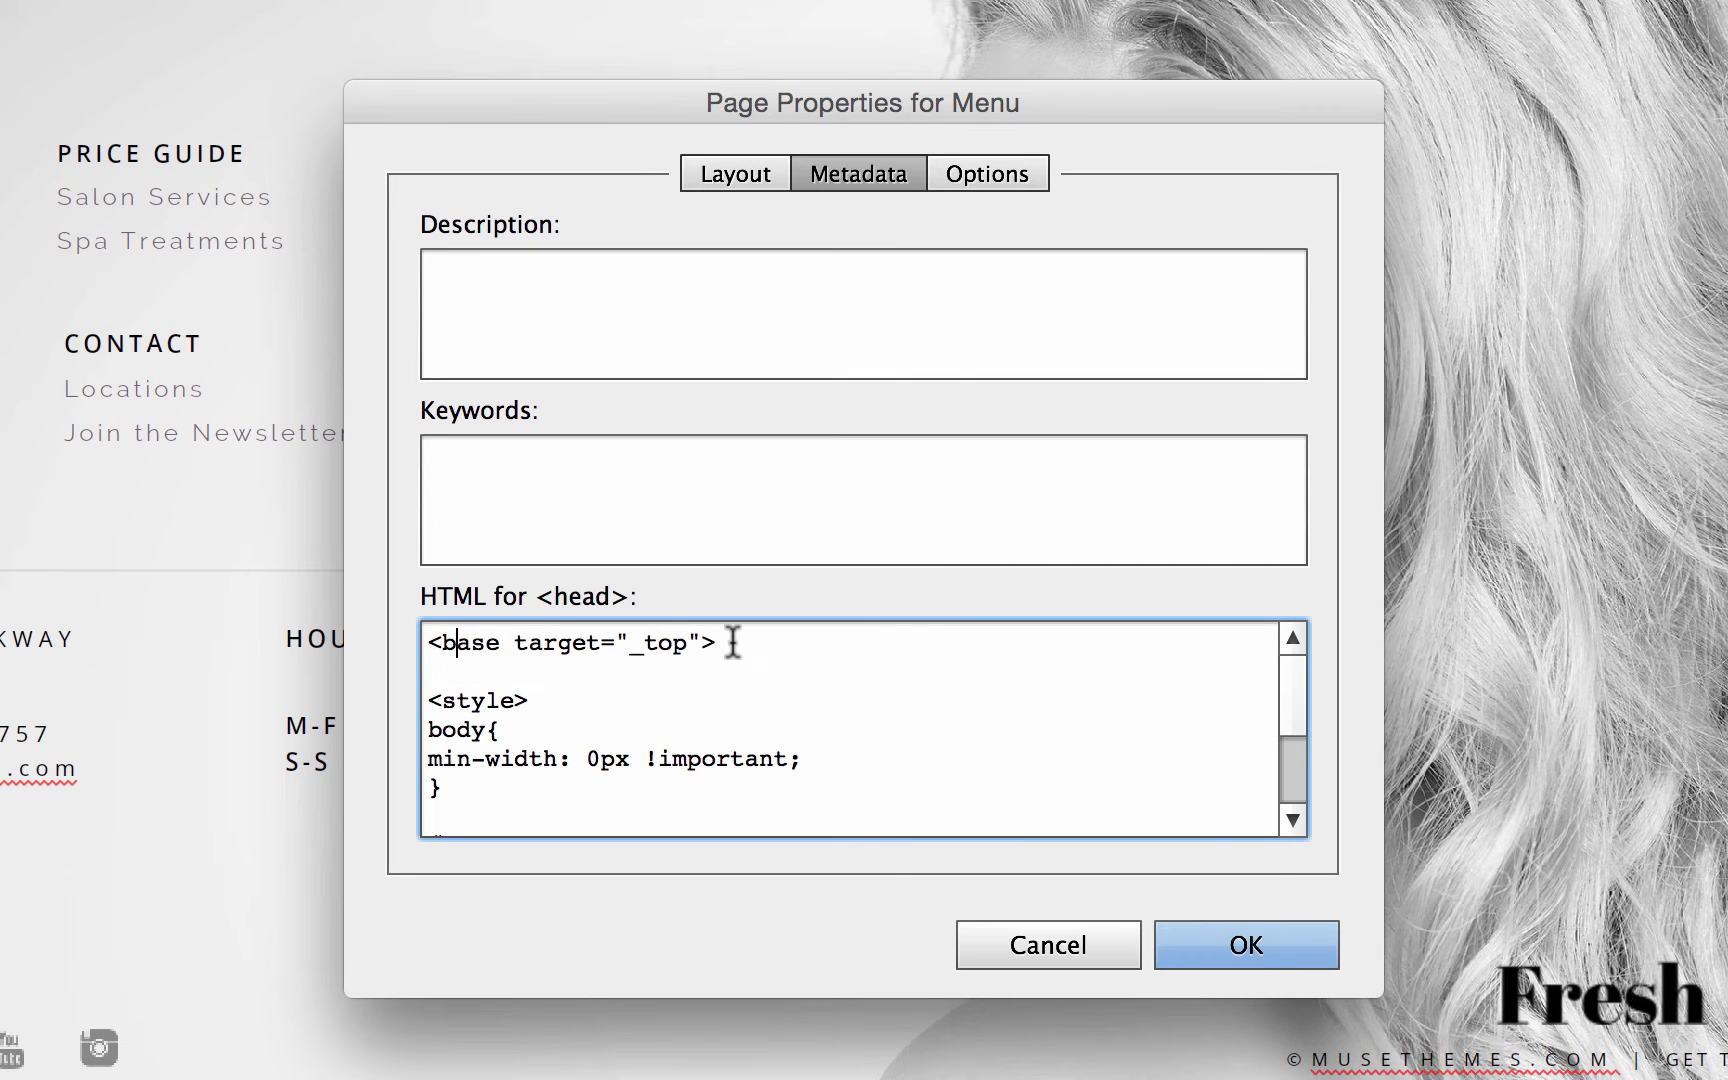
{"action": "left_click_drag", "start_coordinate": [733, 636], "coordinate": [401, 642]}
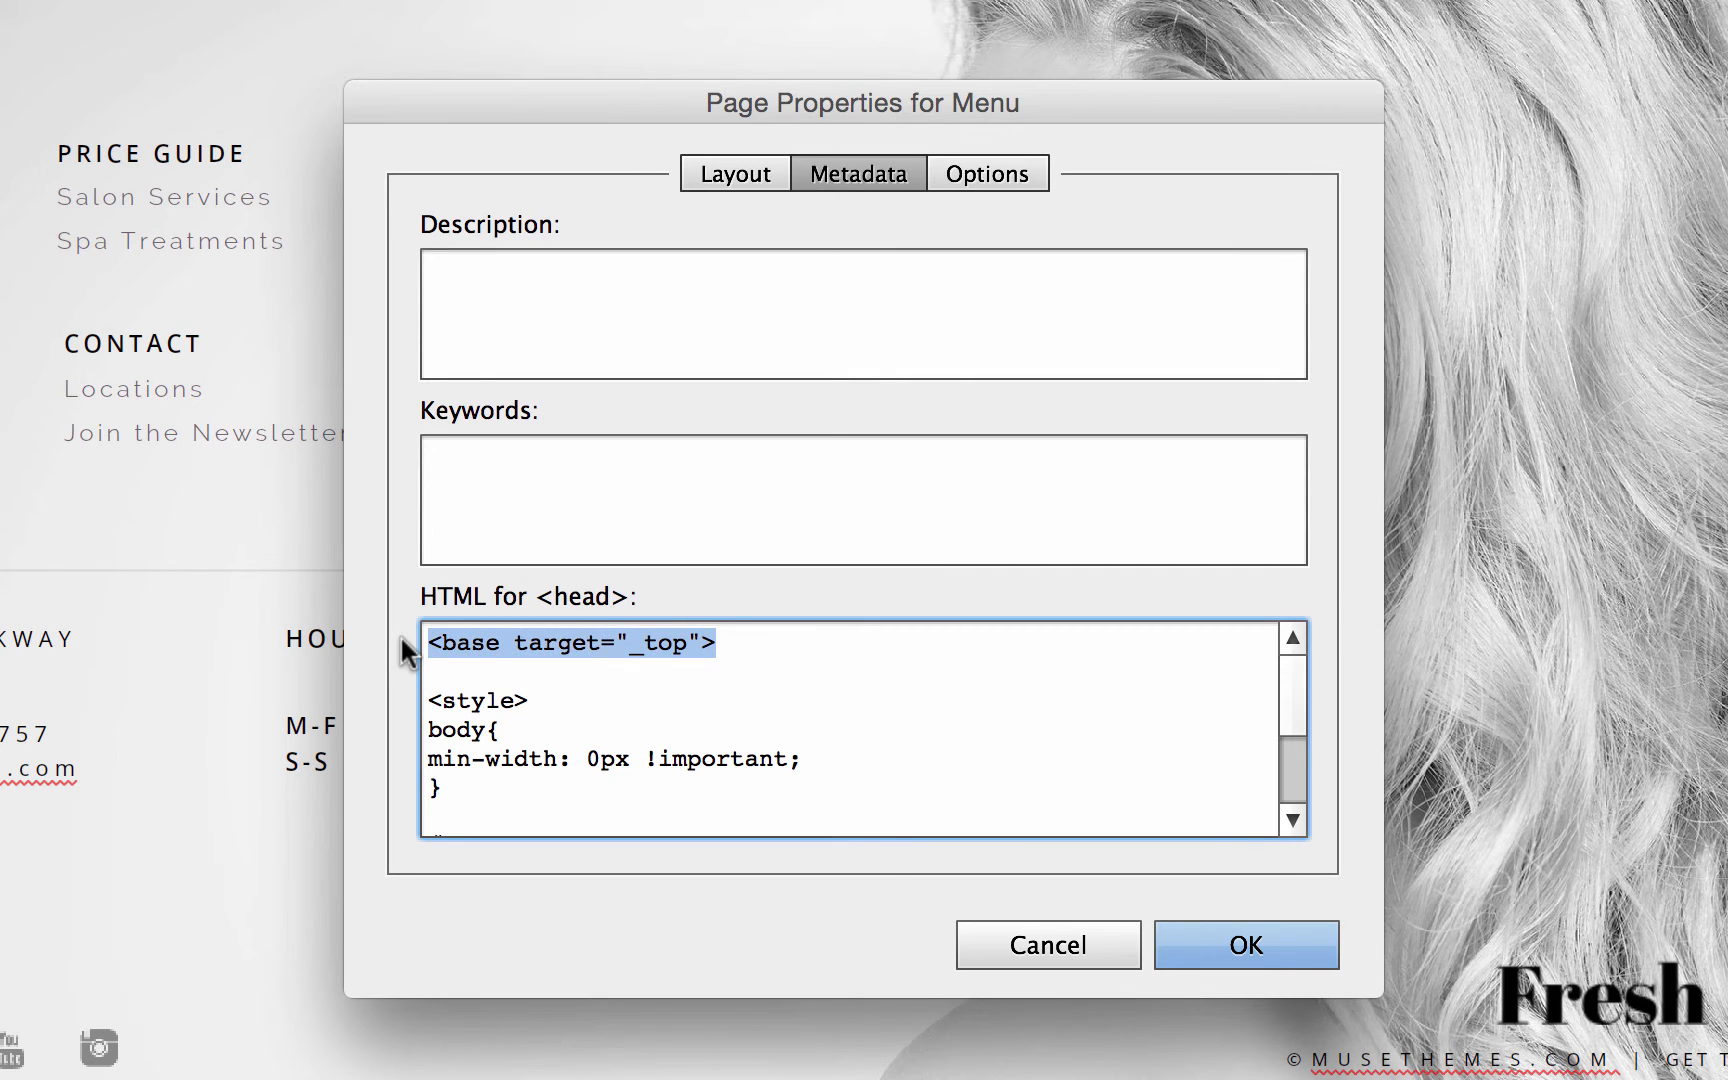
{"action": "left_click", "coordinate": [450, 644]}
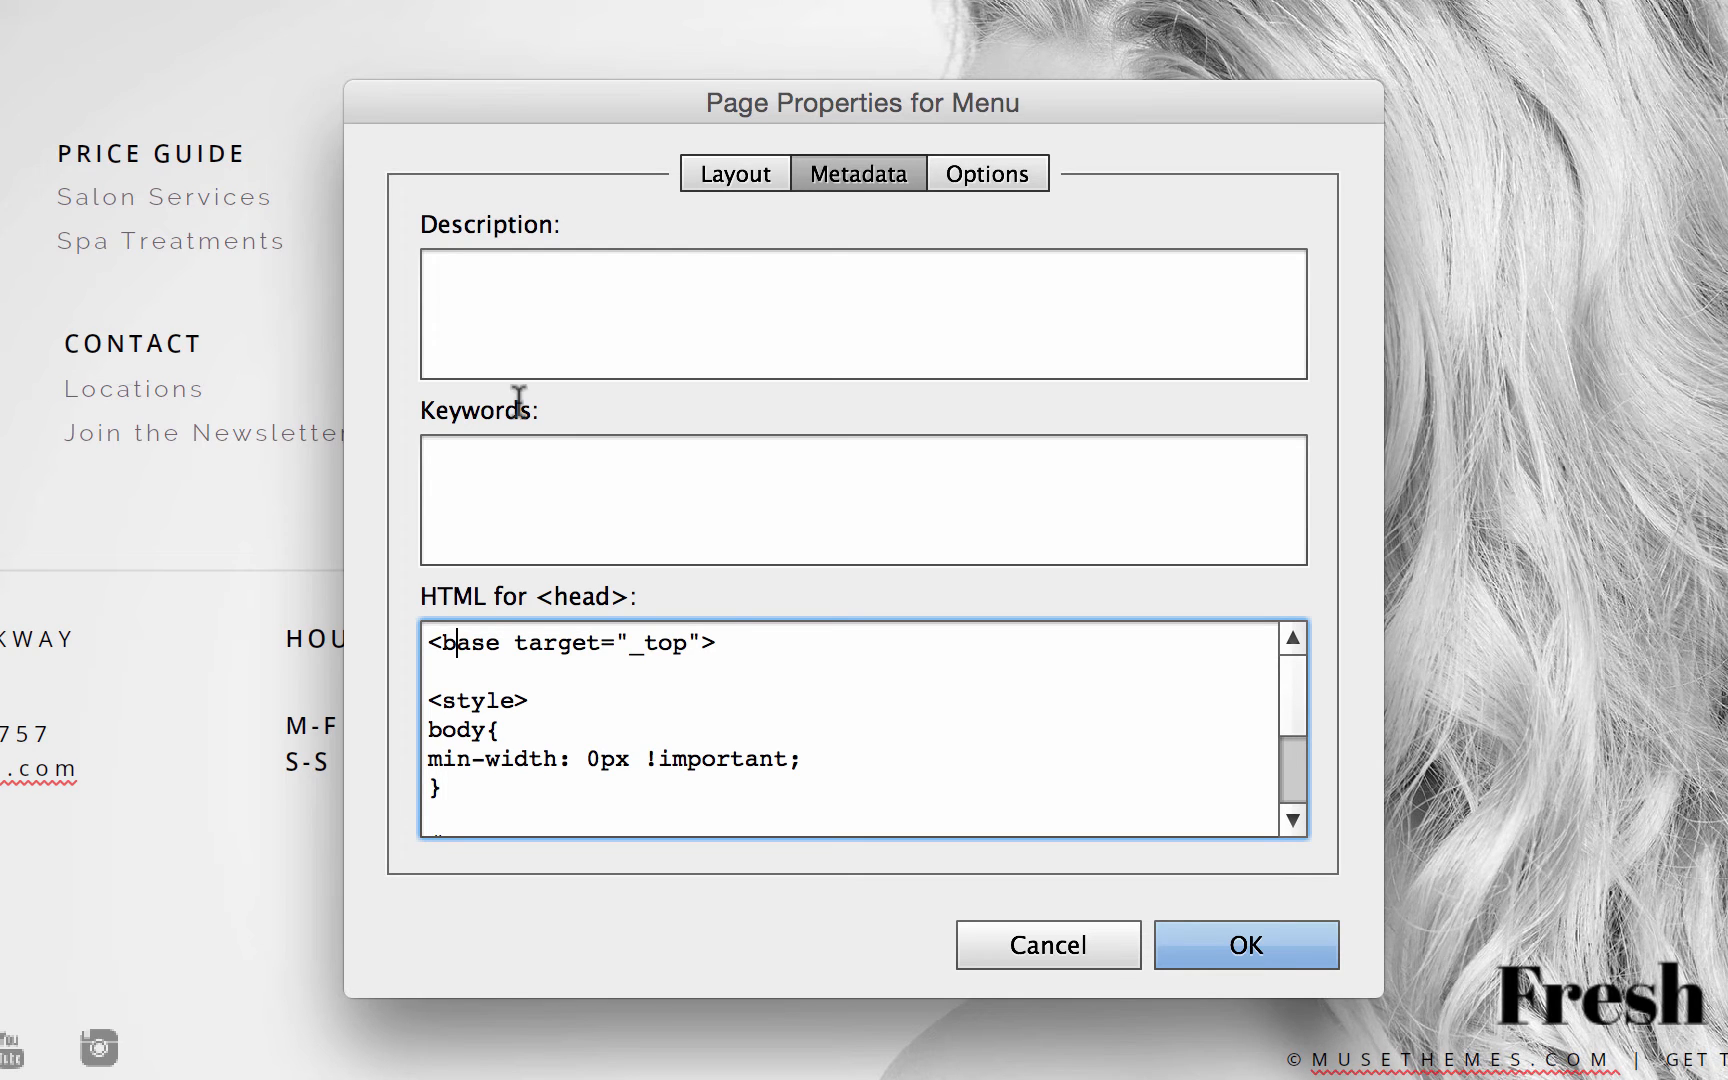
{"action": "left_click_drag", "start_coordinate": [731, 643], "coordinate": [424, 637]}
{"action": "left_click", "coordinate": [500, 637]}
{"action": "left_click", "coordinate": [1077, 950]}
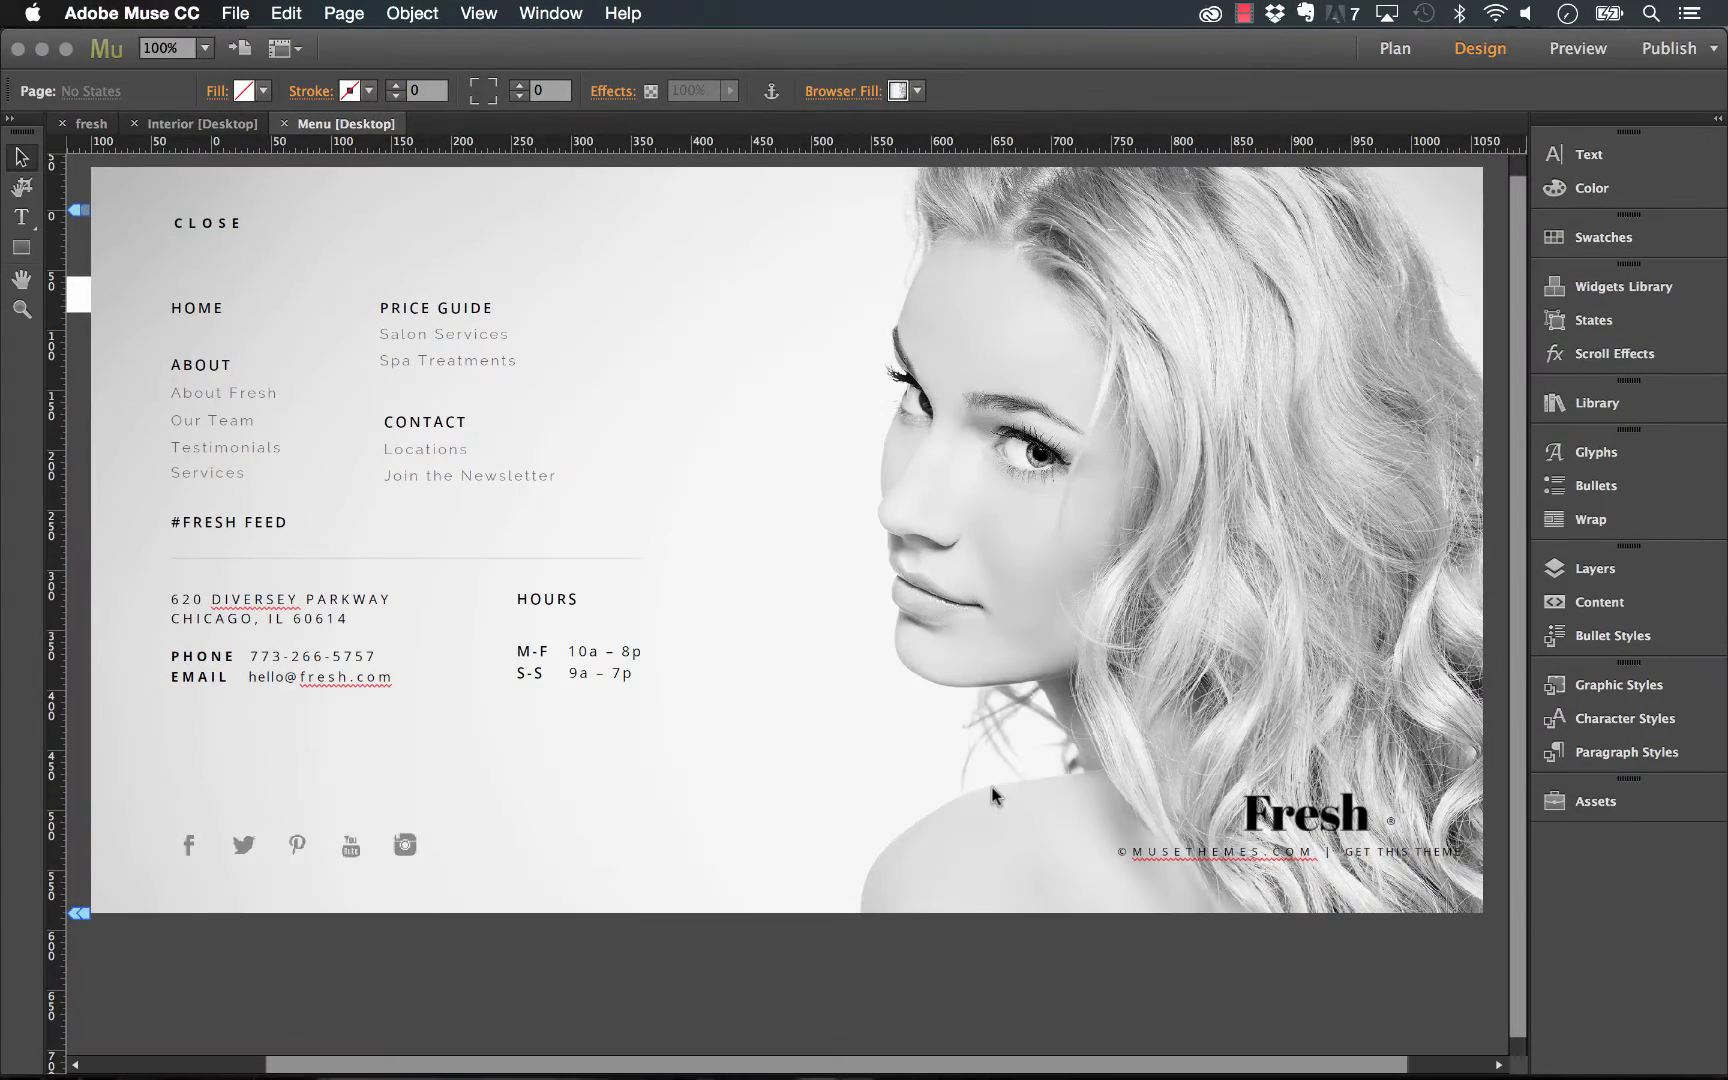
Return to the fresh site plan and open the About page
{"action": "left_click", "coordinate": [177, 127]}
{"action": "left_click", "coordinate": [104, 132]}
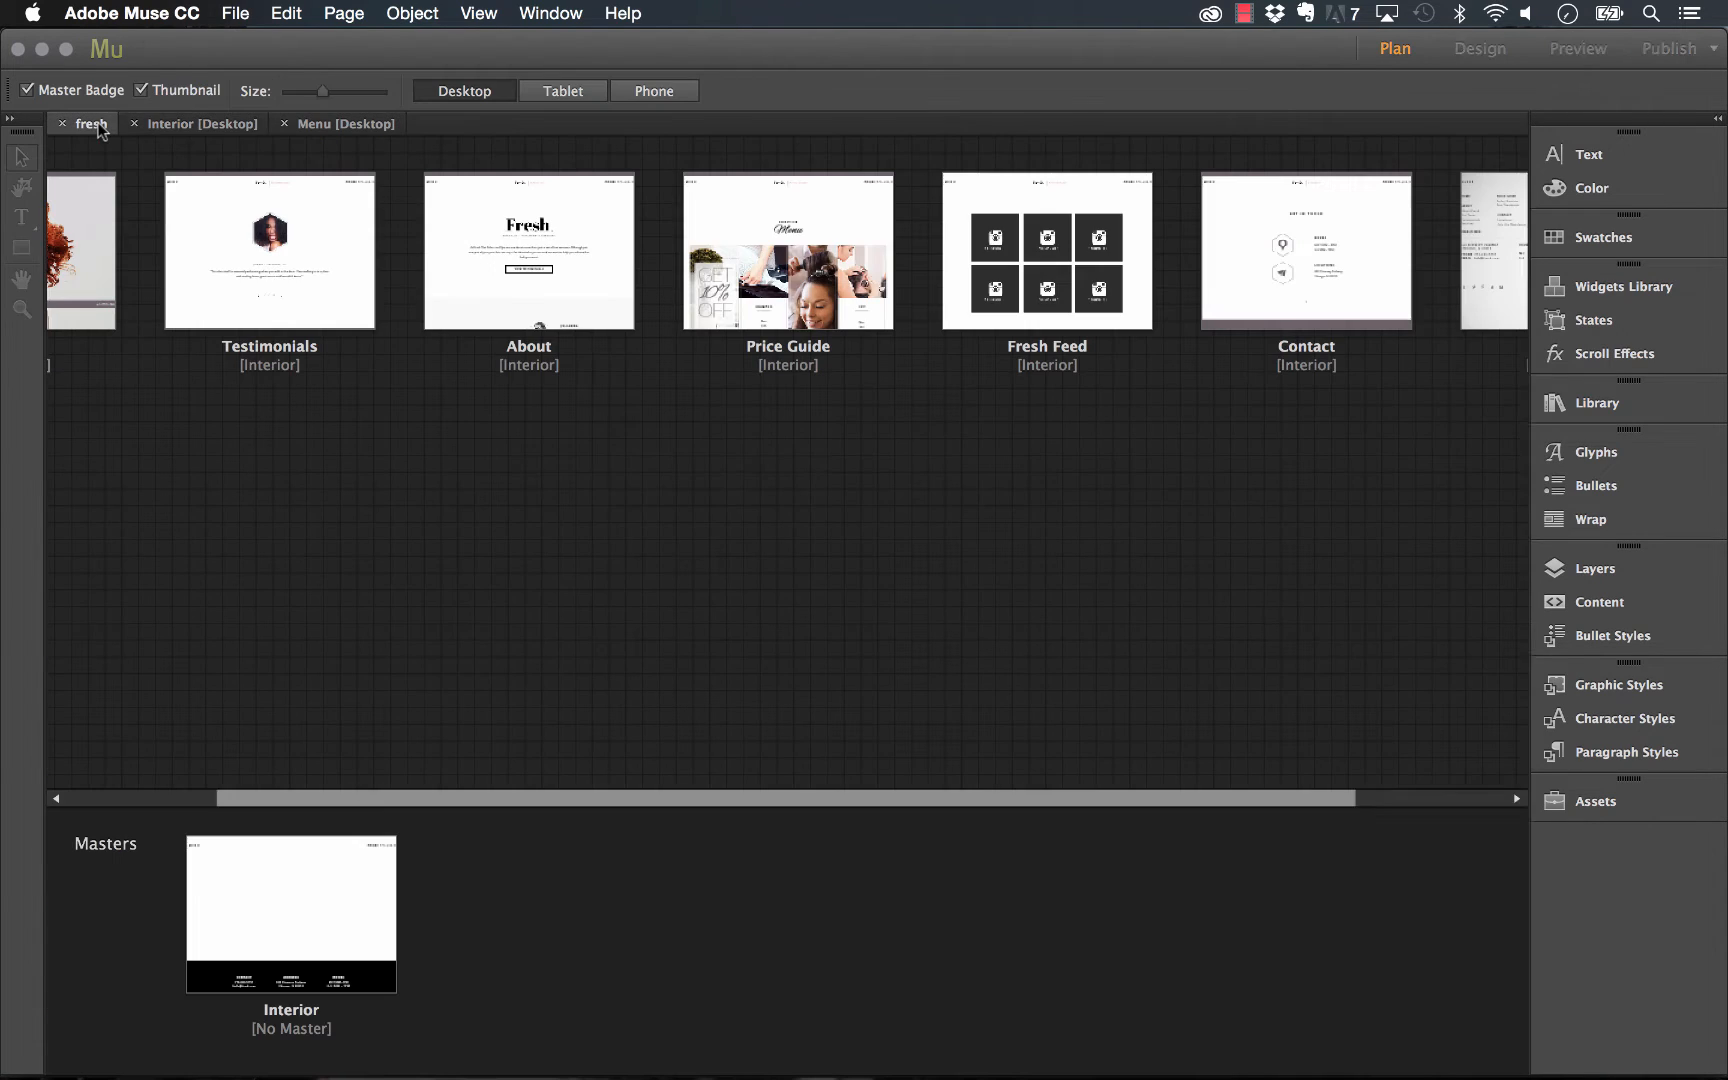
{"action": "scroll", "coordinate": [420, 455], "scroll_direction": "left", "scroll_amount": 3}
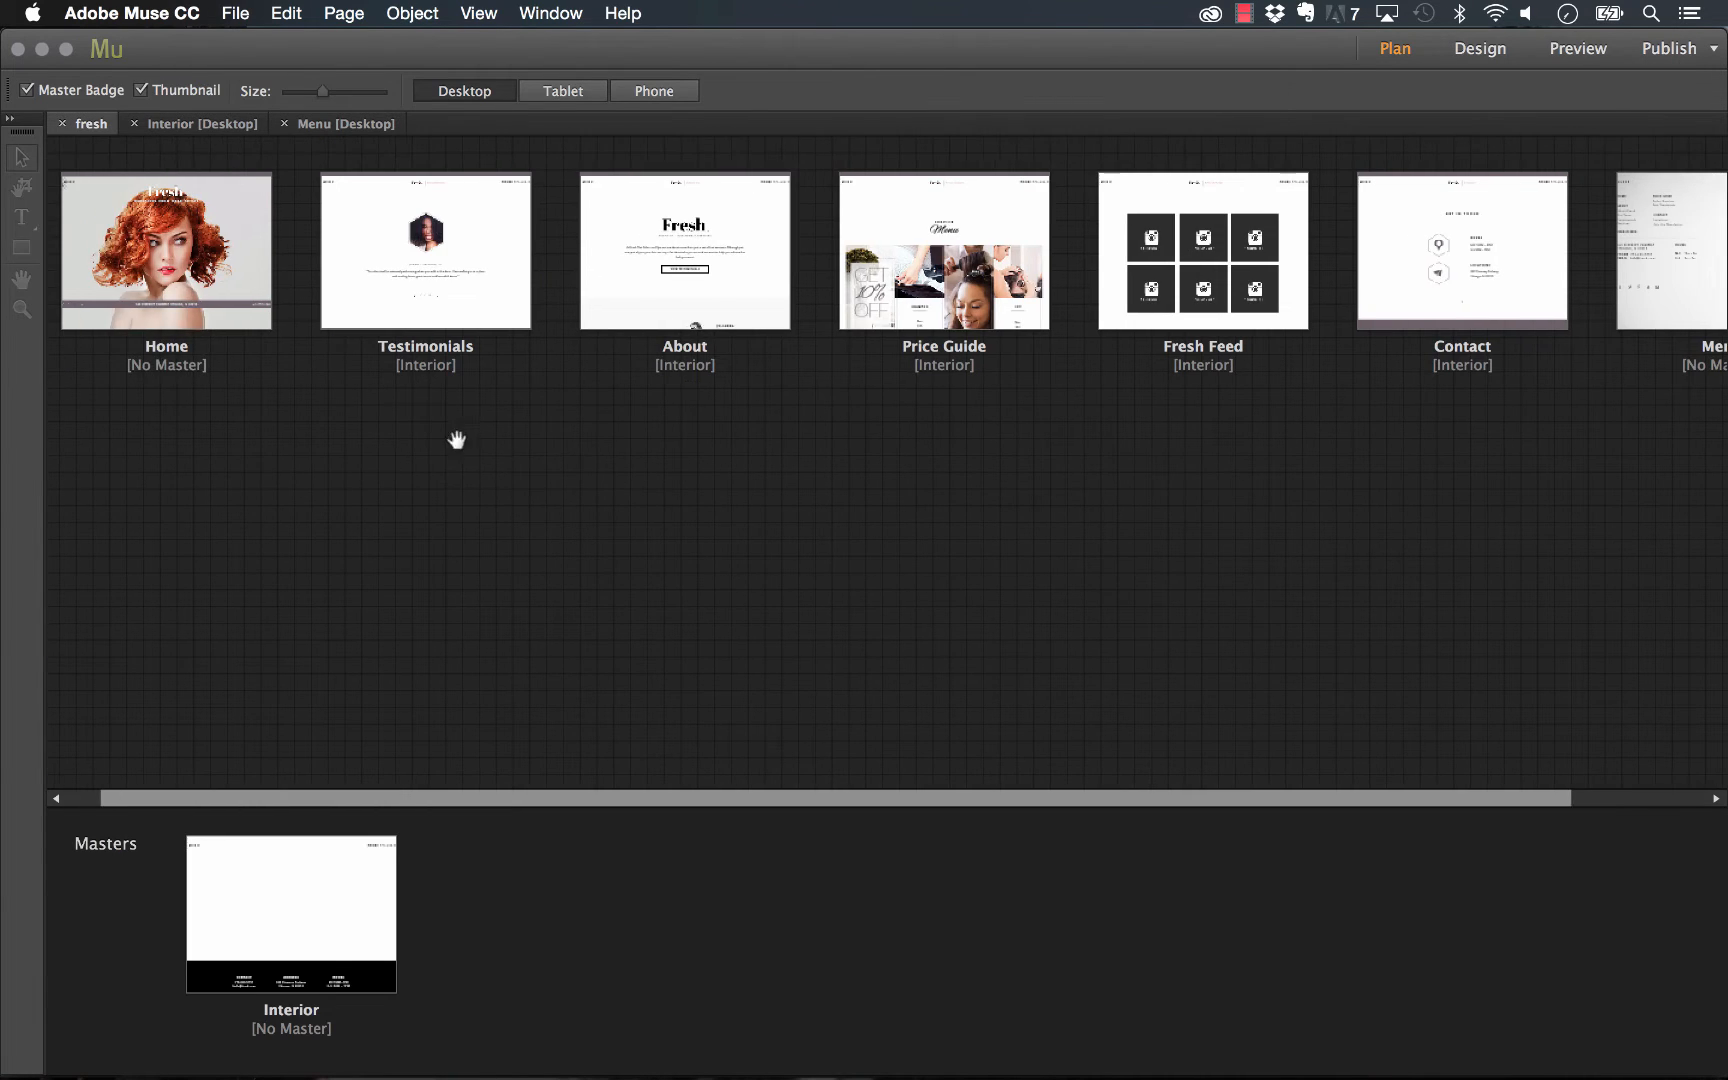
{"action": "double_click", "coordinate": [761, 243]}
{"action": "scroll", "coordinate": [363, 229], "scroll_direction": "left", "scroll_amount": 2}
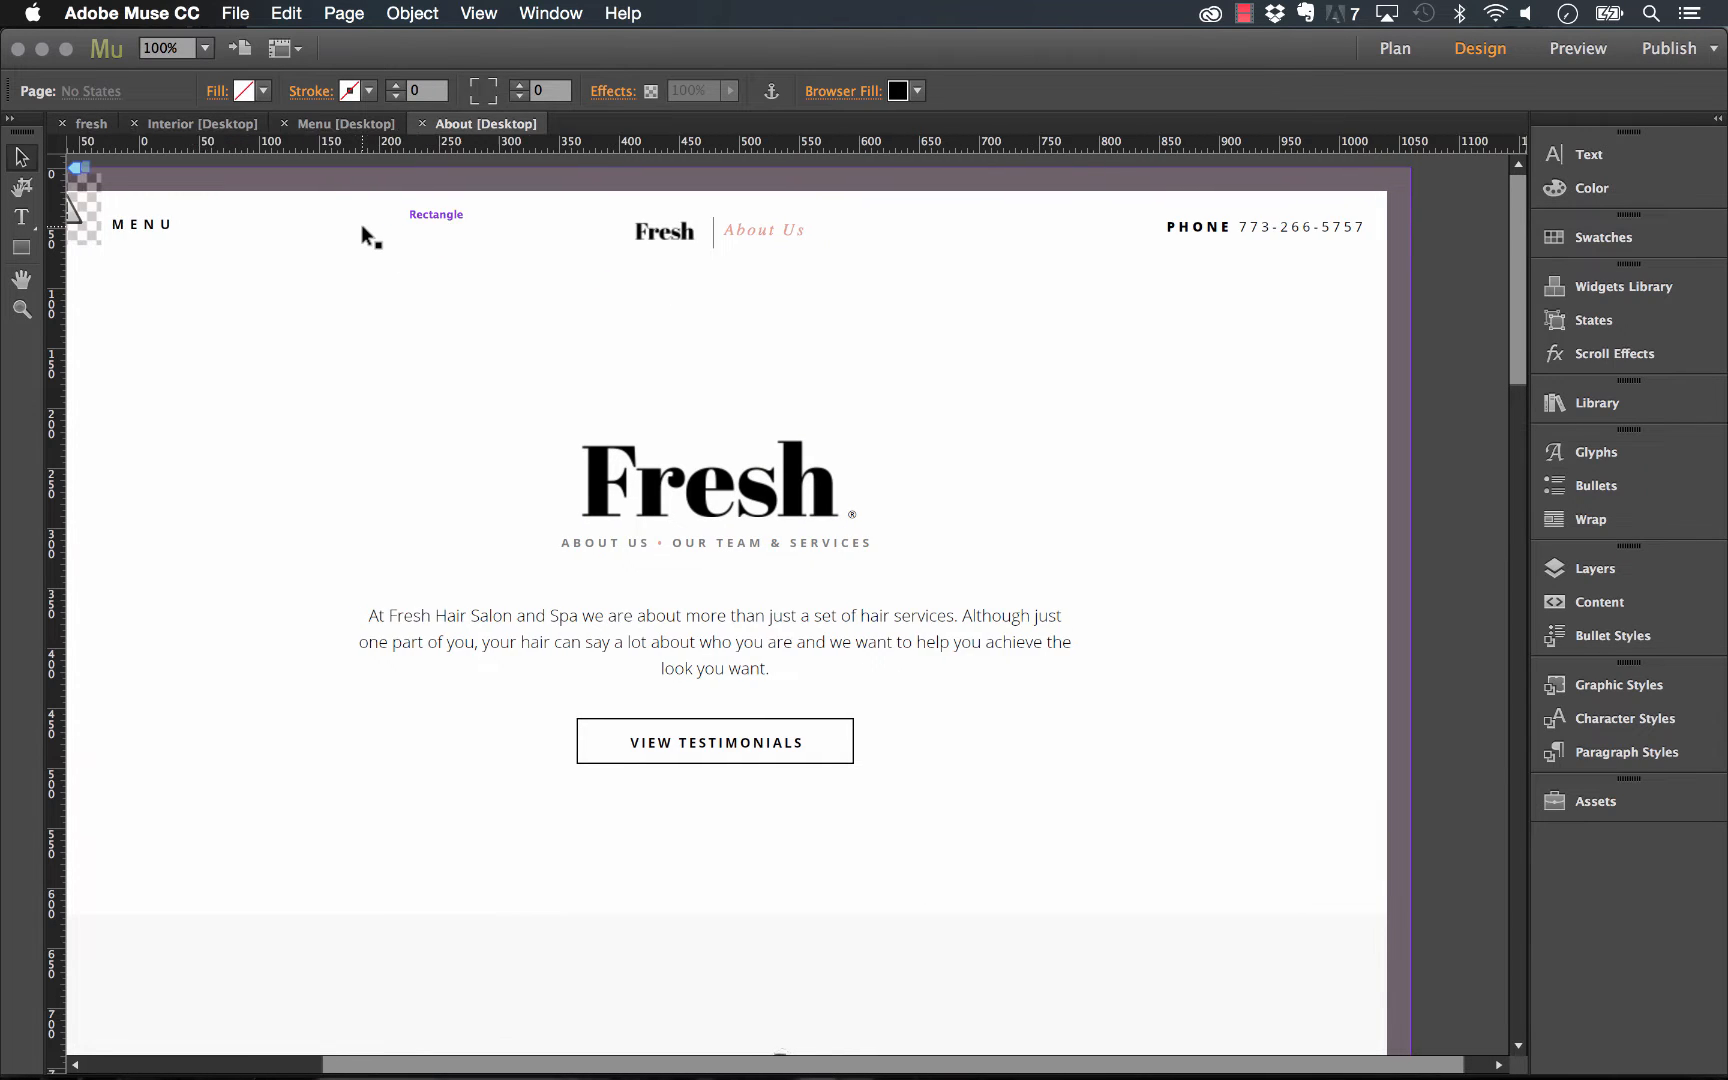
Select the purple border rectangle on the About page, adjust its top edge to Y 0 and check its lower end
{"action": "left_click", "coordinate": [773, 173]}
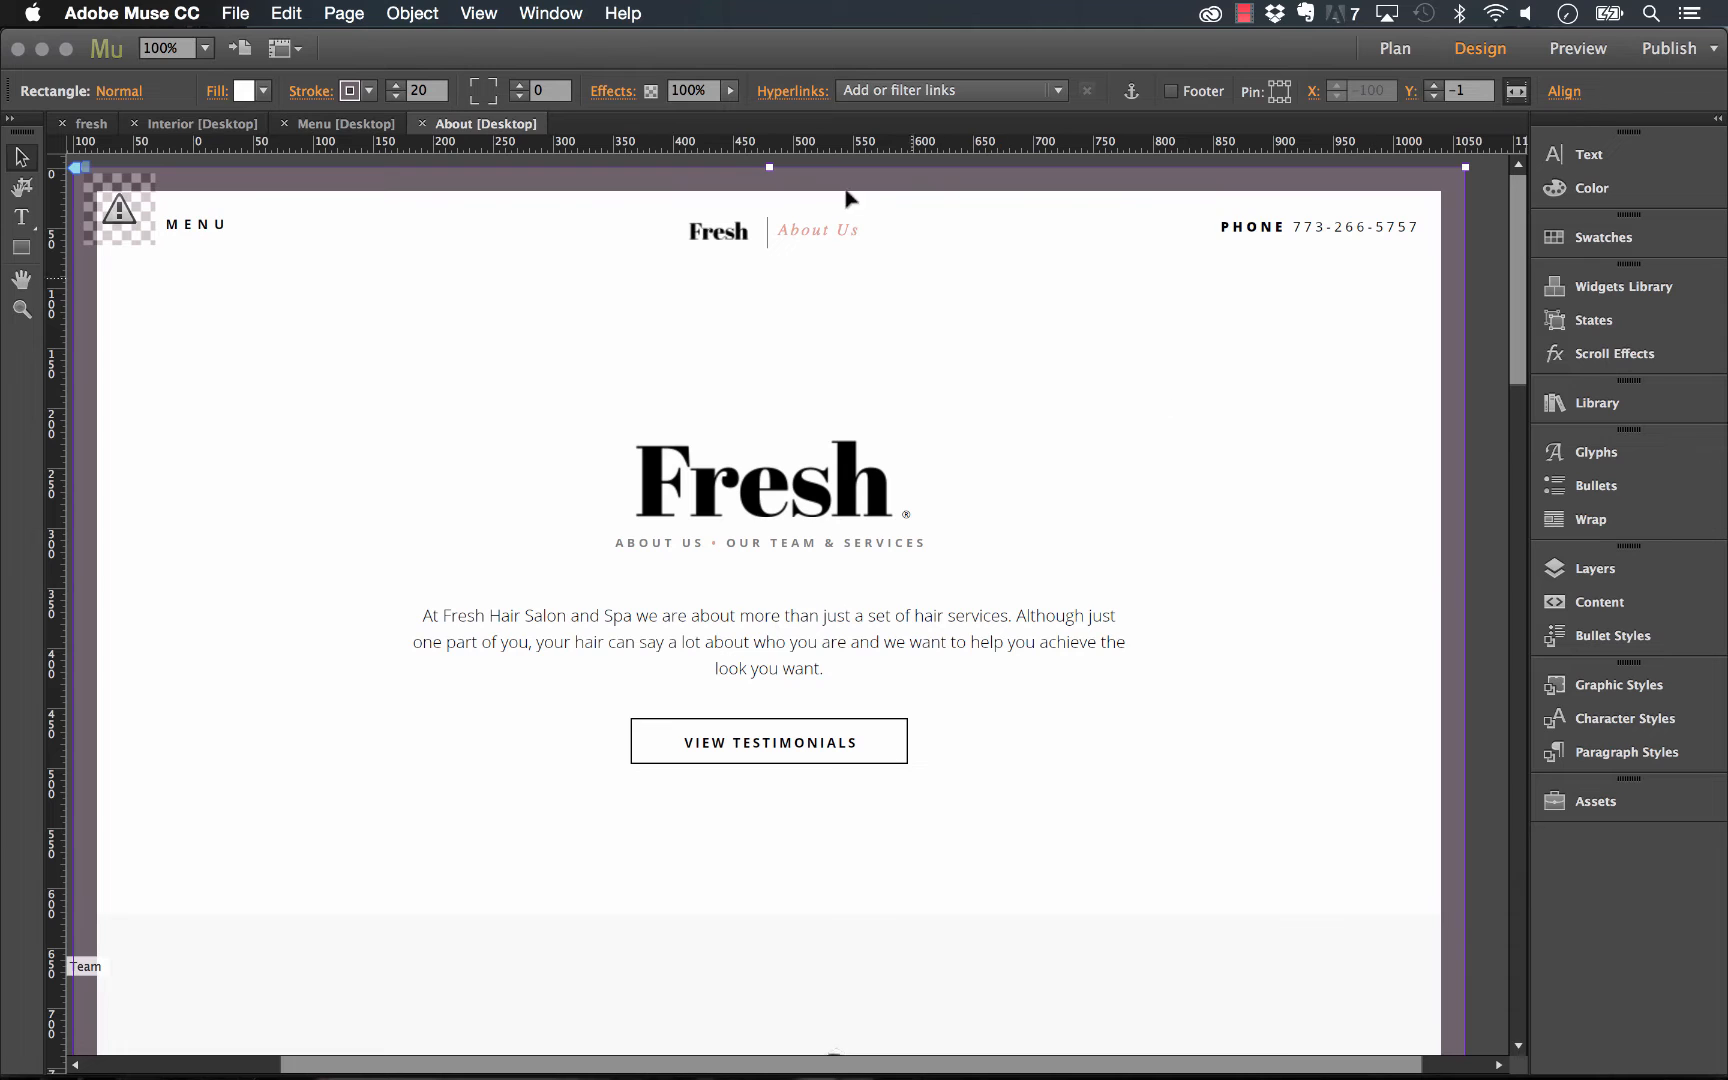
{"action": "left_click_drag", "start_coordinate": [768, 166], "coordinate": [787, 295]}
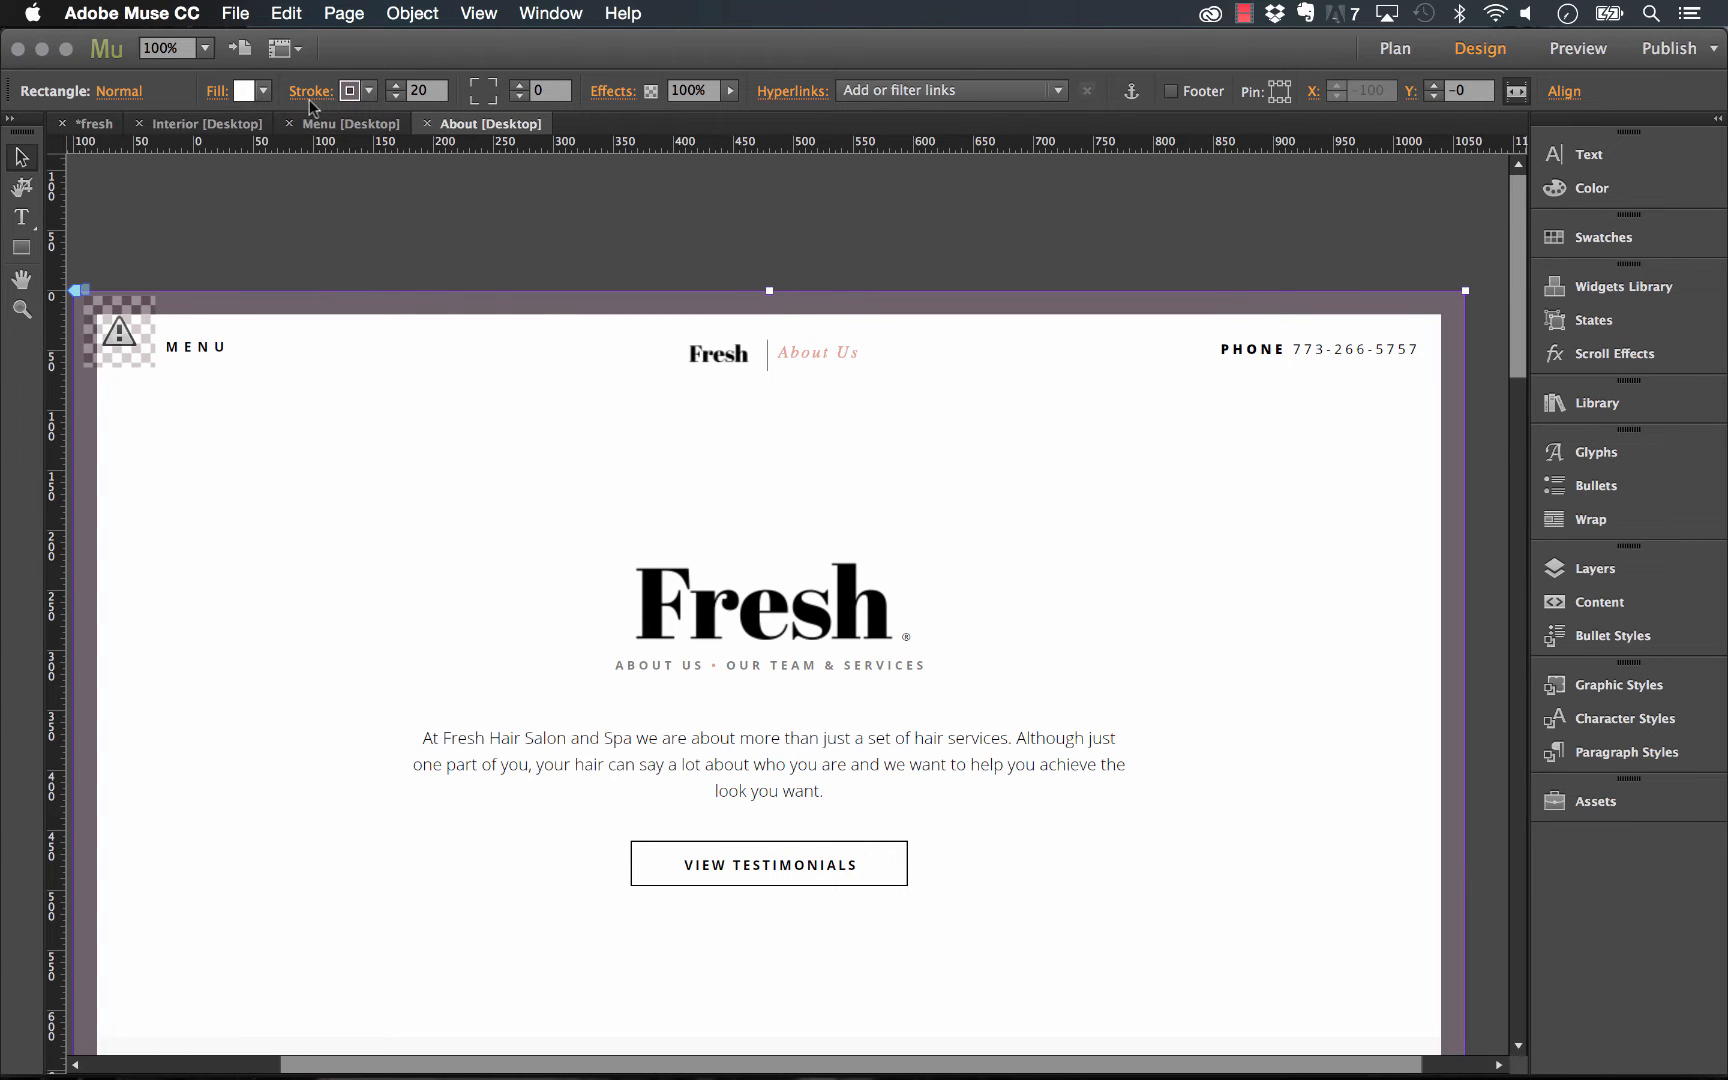
{"action": "scroll", "coordinate": [558, 493], "scroll_direction": "down", "scroll_amount": 20}
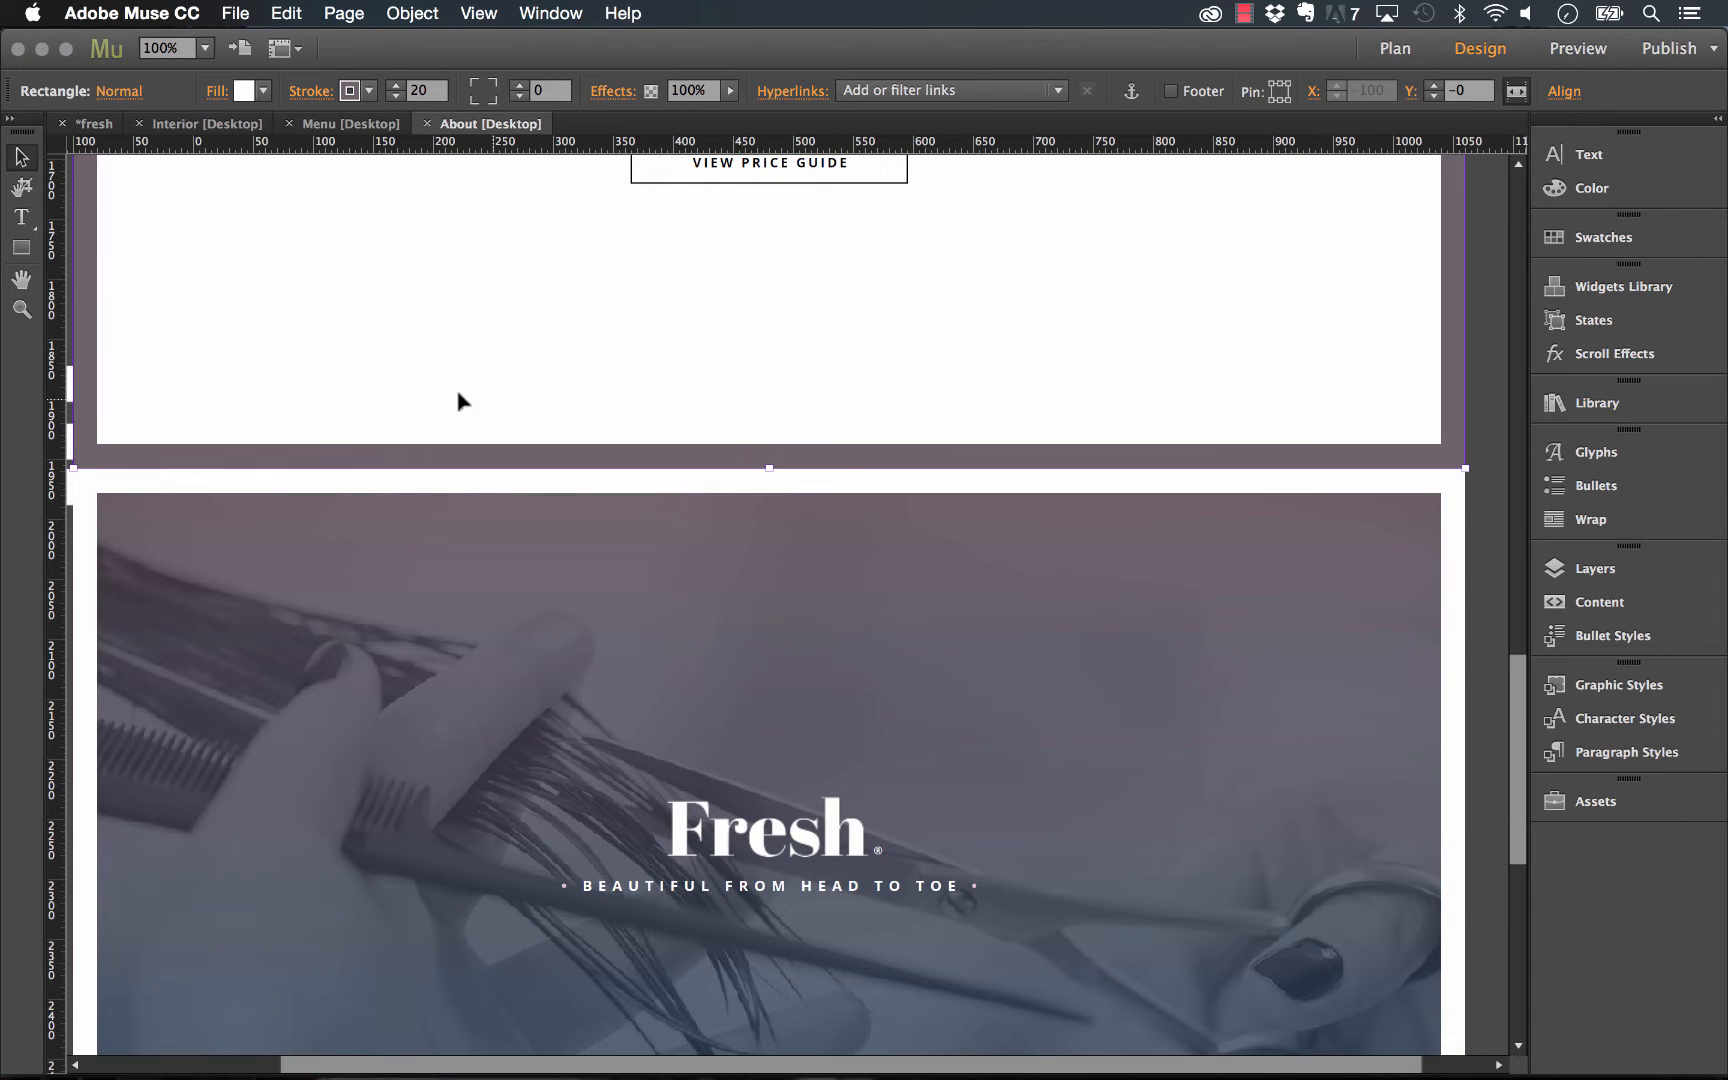
Open the Home page from the fresh site plan and select the full-page border rectangle
{"action": "left_click", "coordinate": [93, 124]}
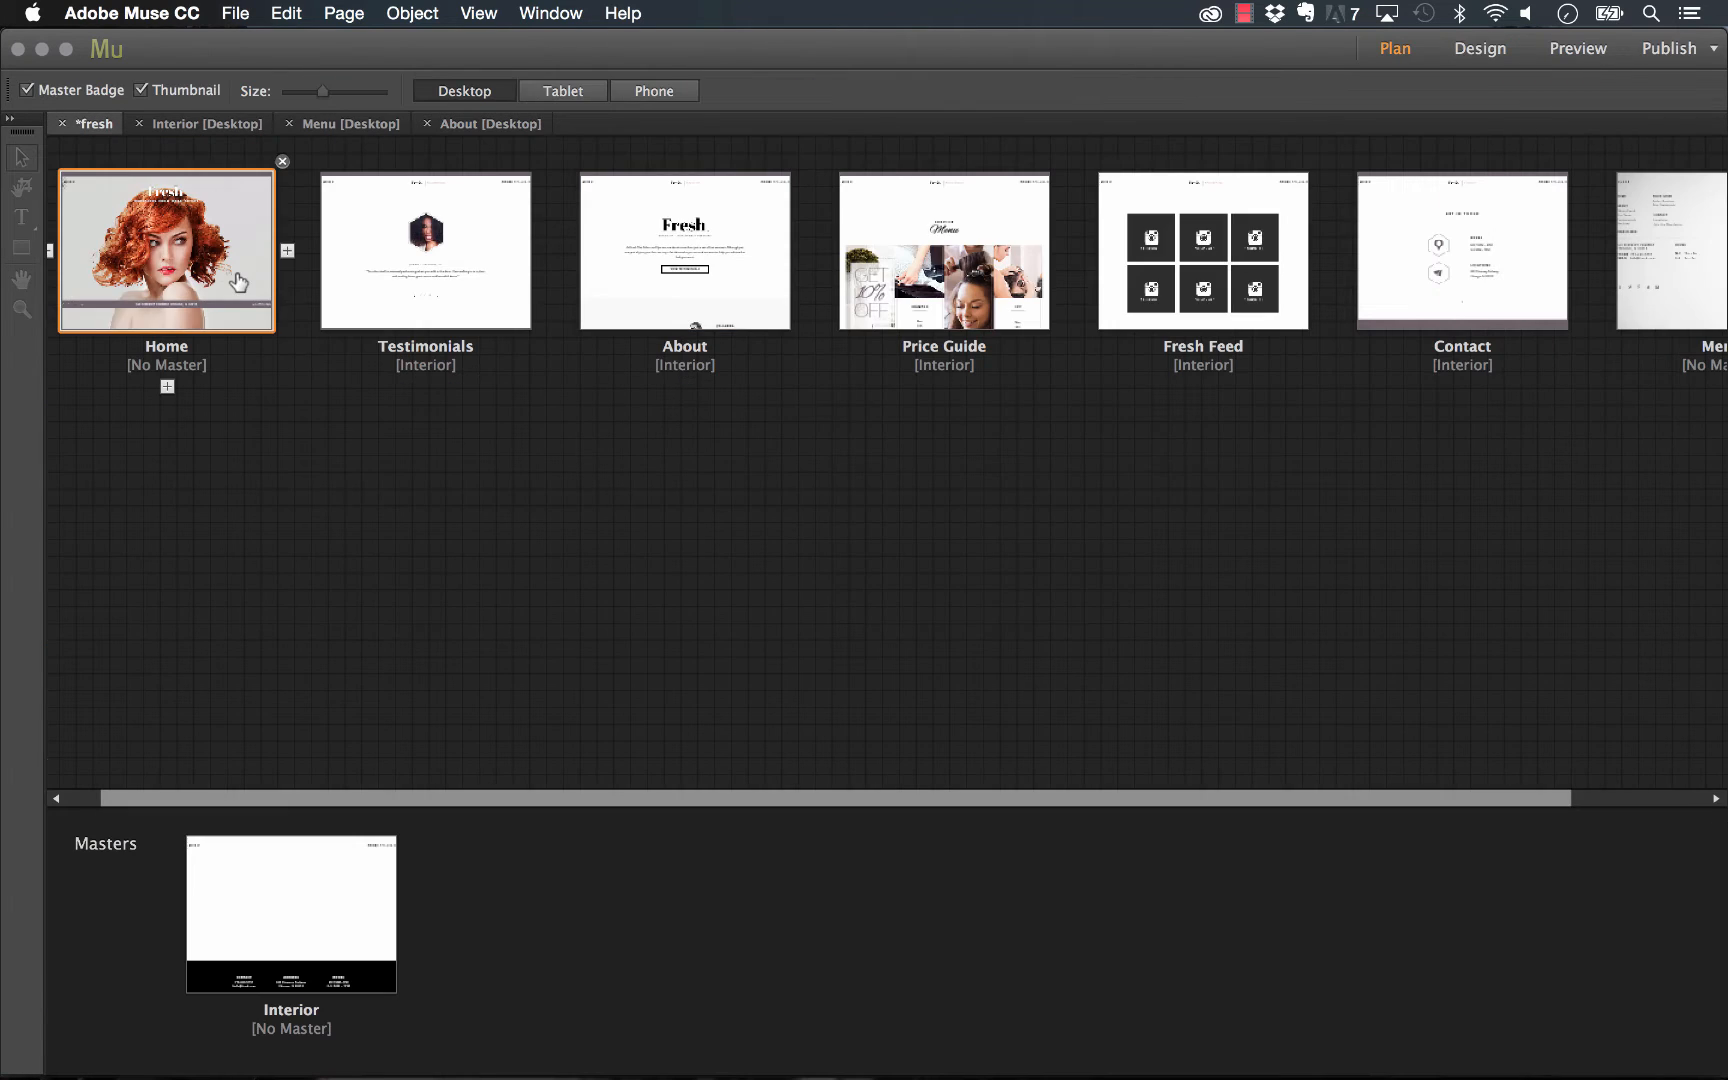
{"action": "double_click", "coordinate": [238, 281]}
{"action": "left_click", "coordinate": [549, 170]}
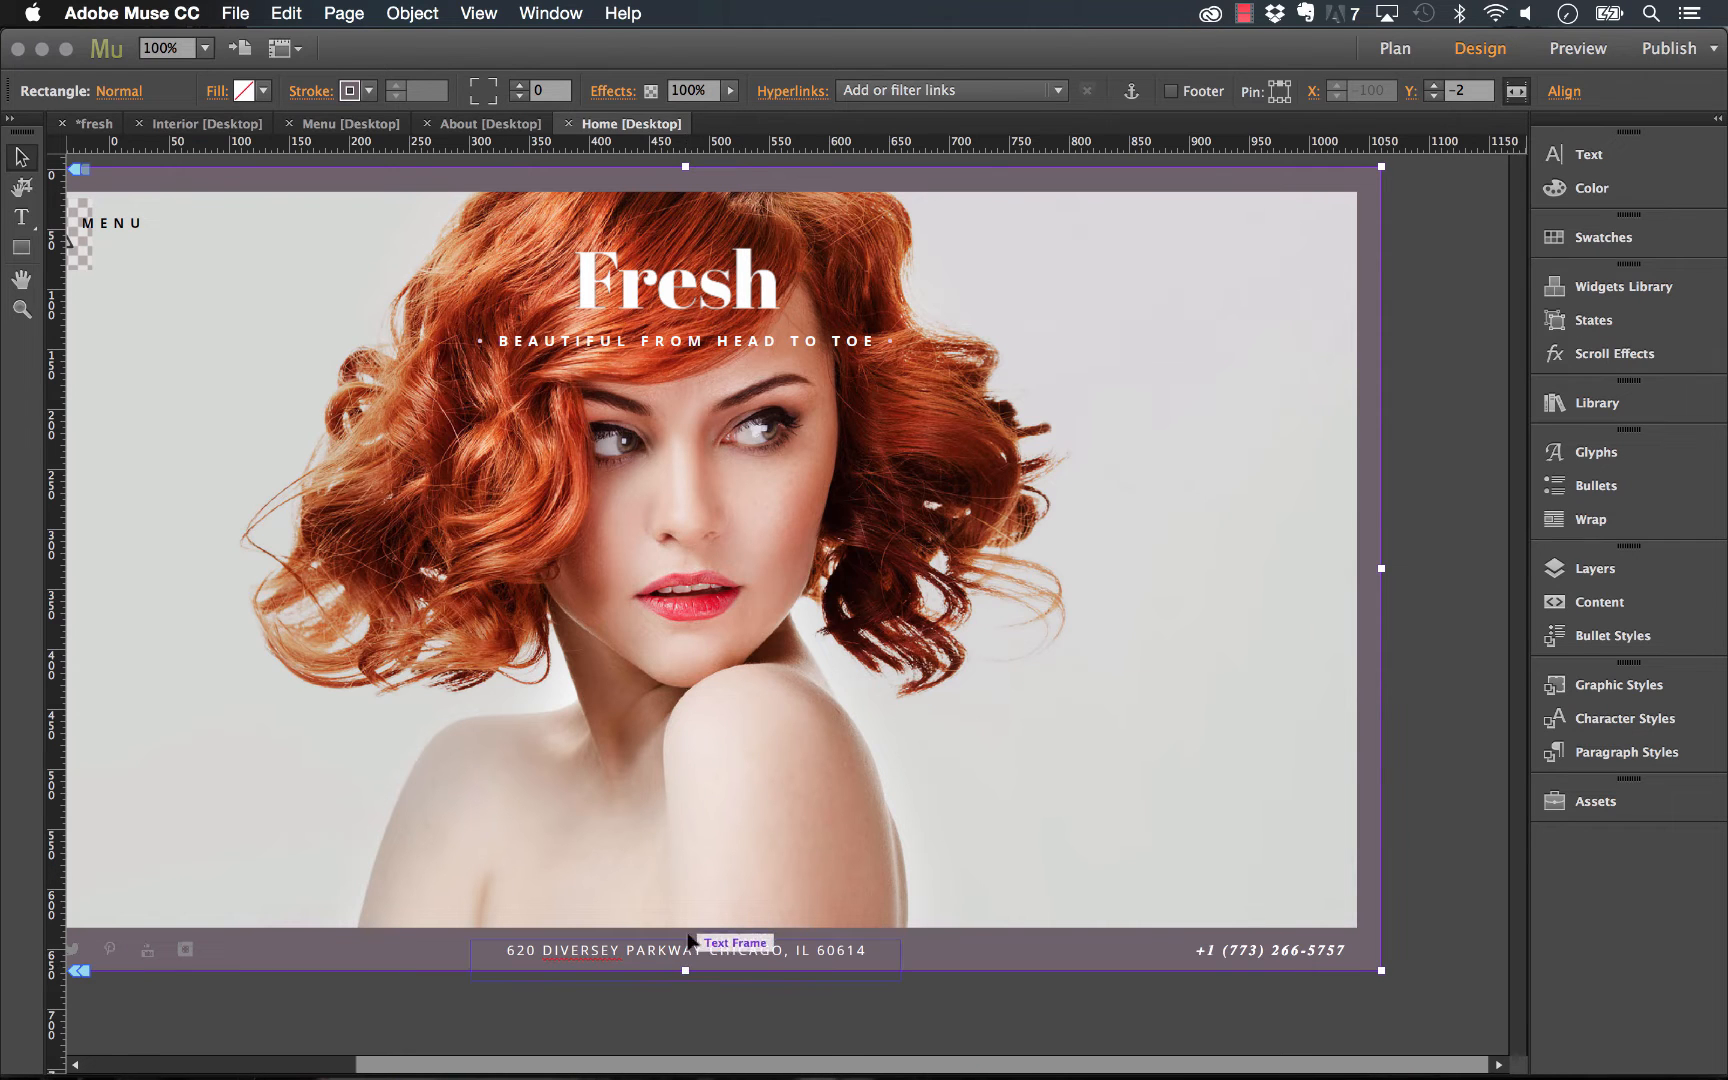
Switch to Firefox, go to the Home page through the slide-out menu and view how its border adapts to the browser window
{"action": "left_click", "coordinate": [482, 1034]}
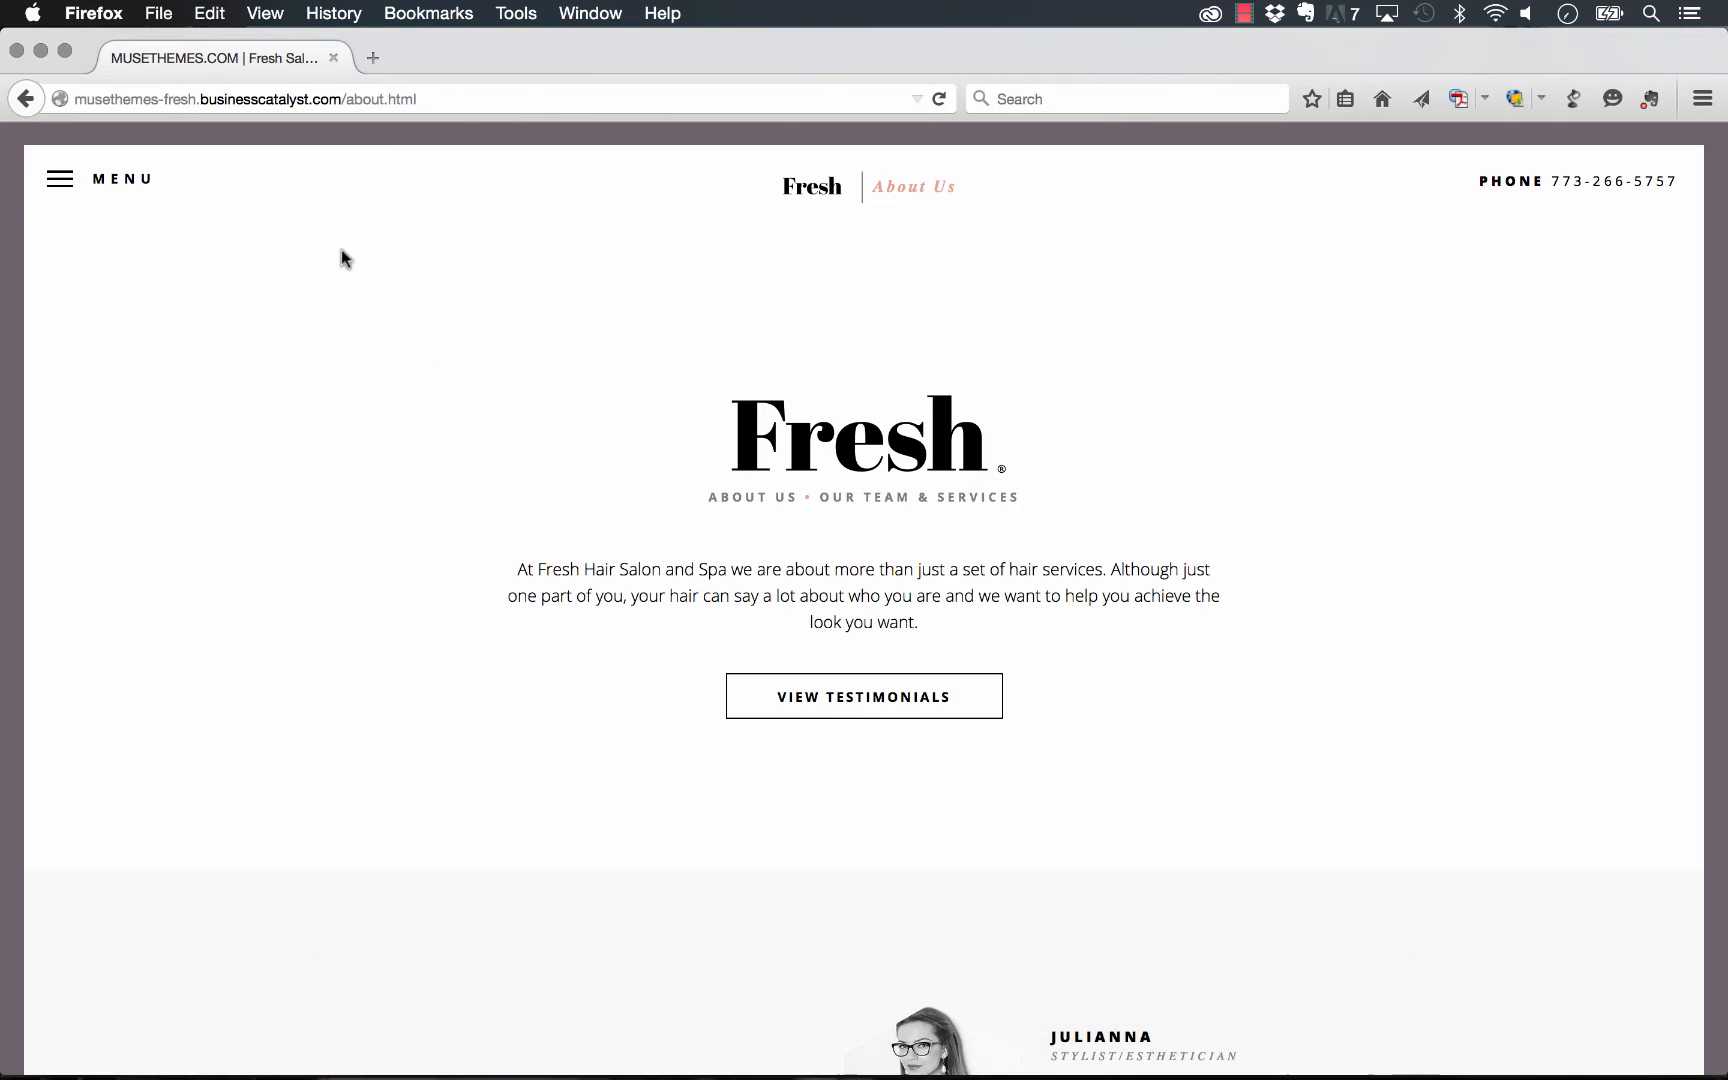
{"action": "left_click", "coordinate": [33, 190]}
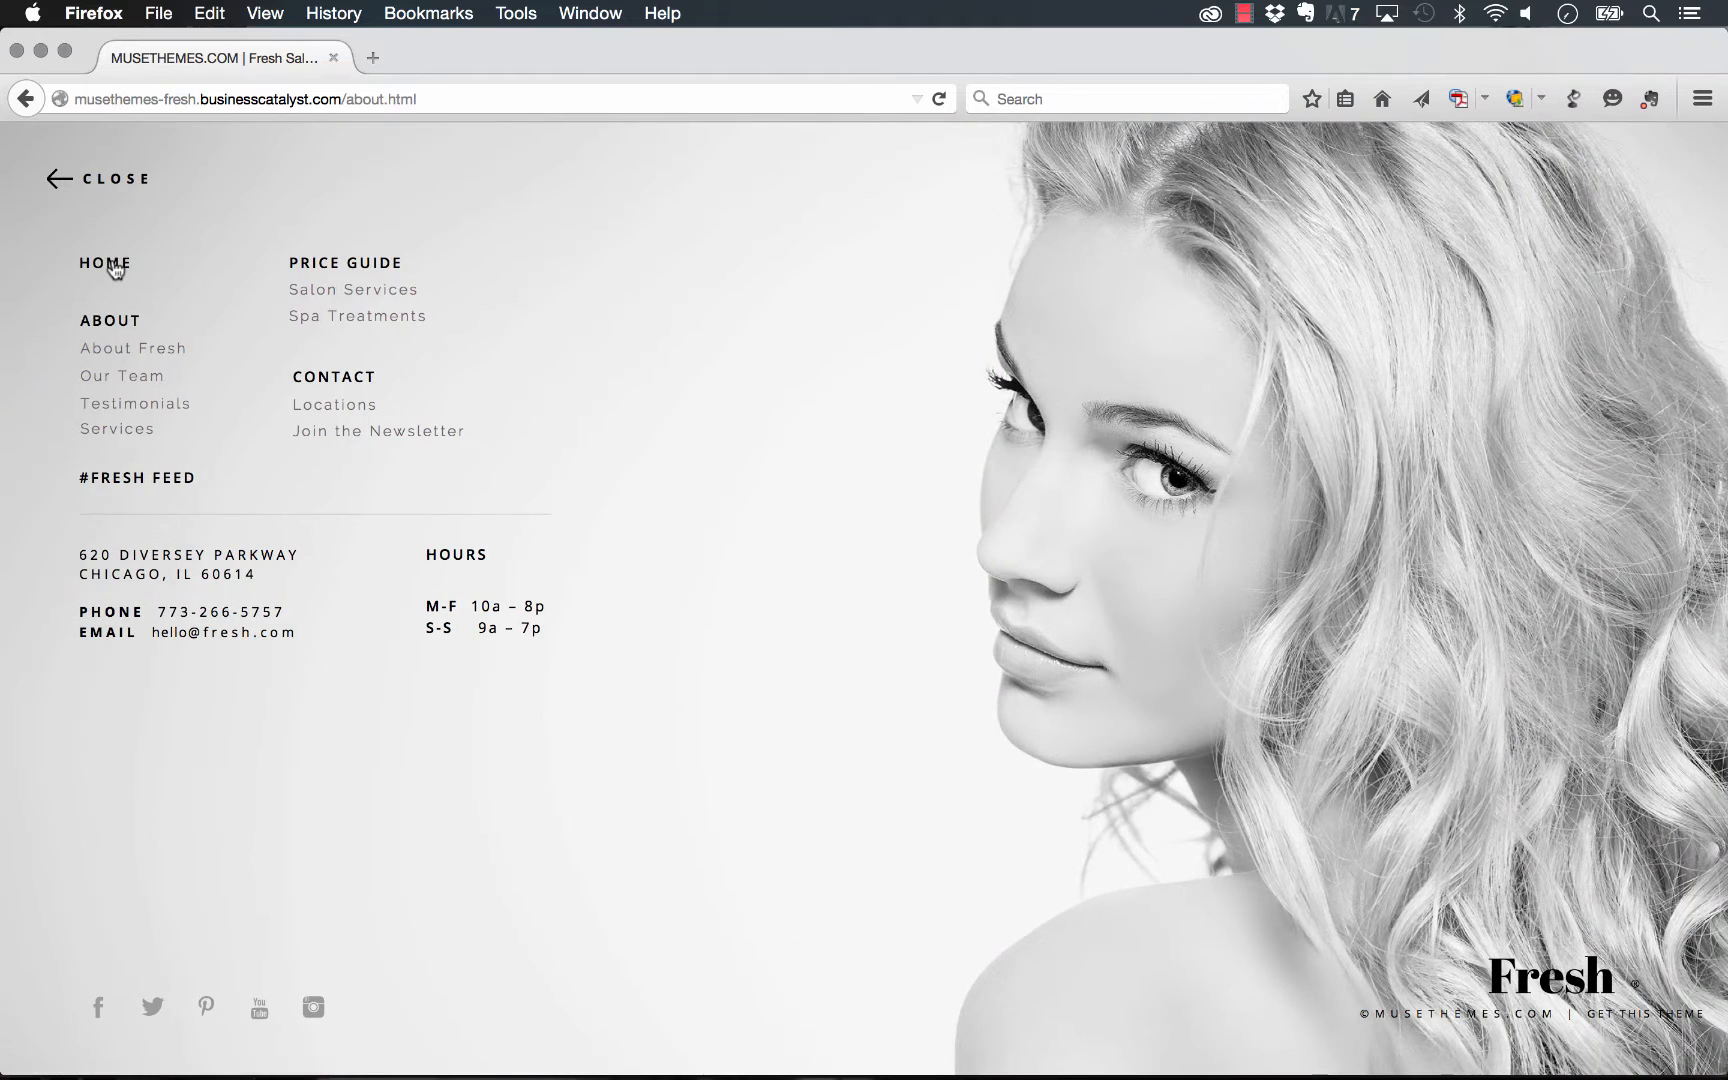
{"action": "left_click", "coordinate": [108, 262]}
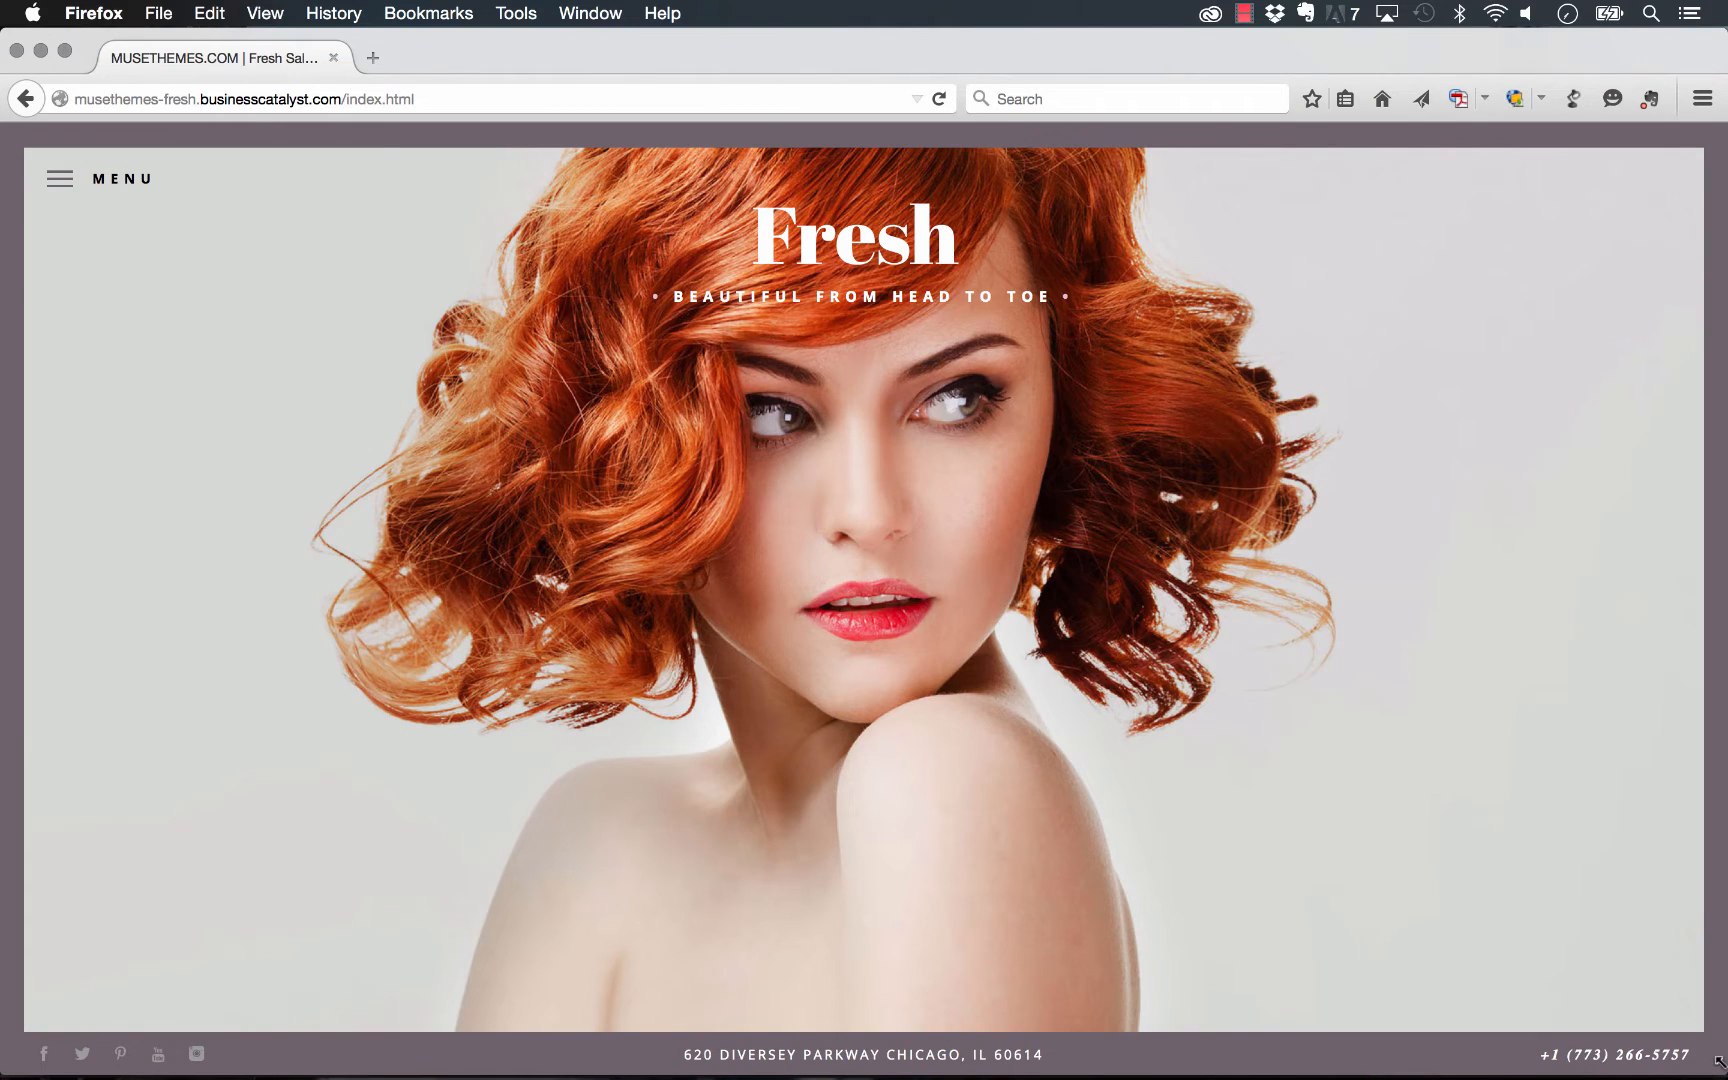
{"action": "left_click_drag", "start_coordinate": [1690, 1050], "coordinate": [1720, 1072]}
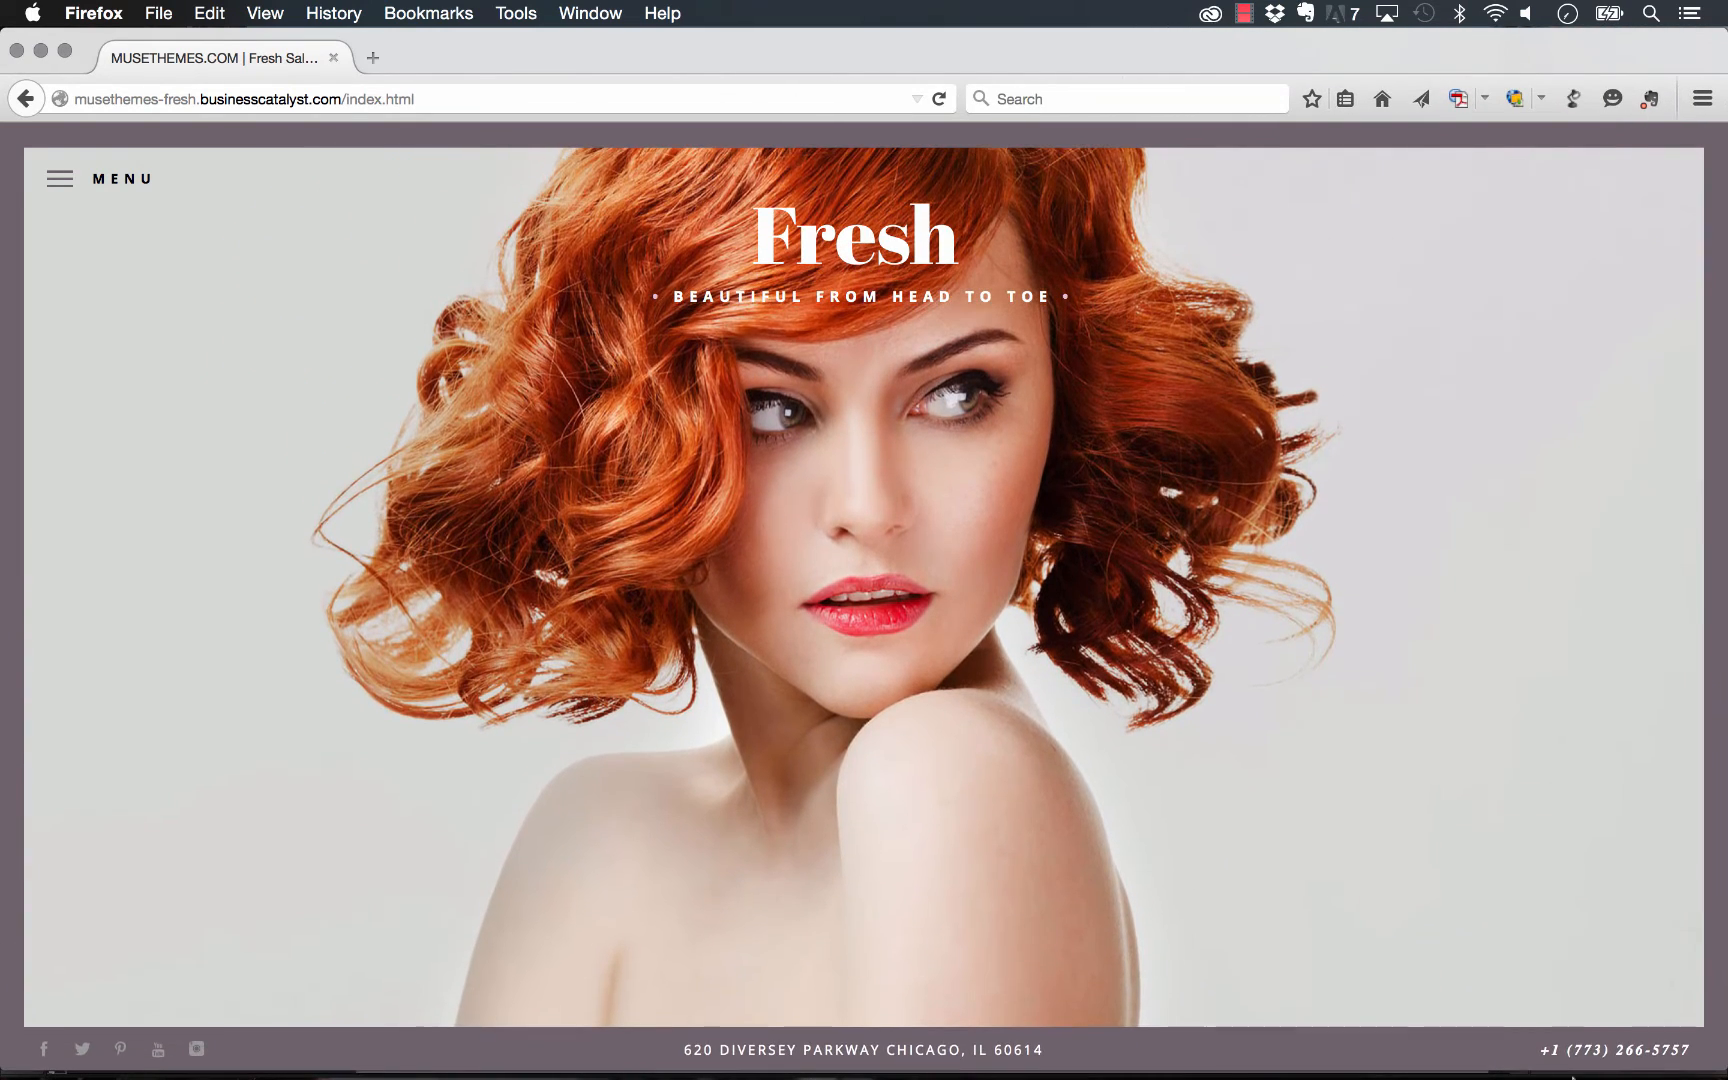
Switch back to Adobe Muse and examine the stroke graphic style applied to the Home page's border rectangle
{"action": "mouse_move", "coordinate": [792, 1070]}
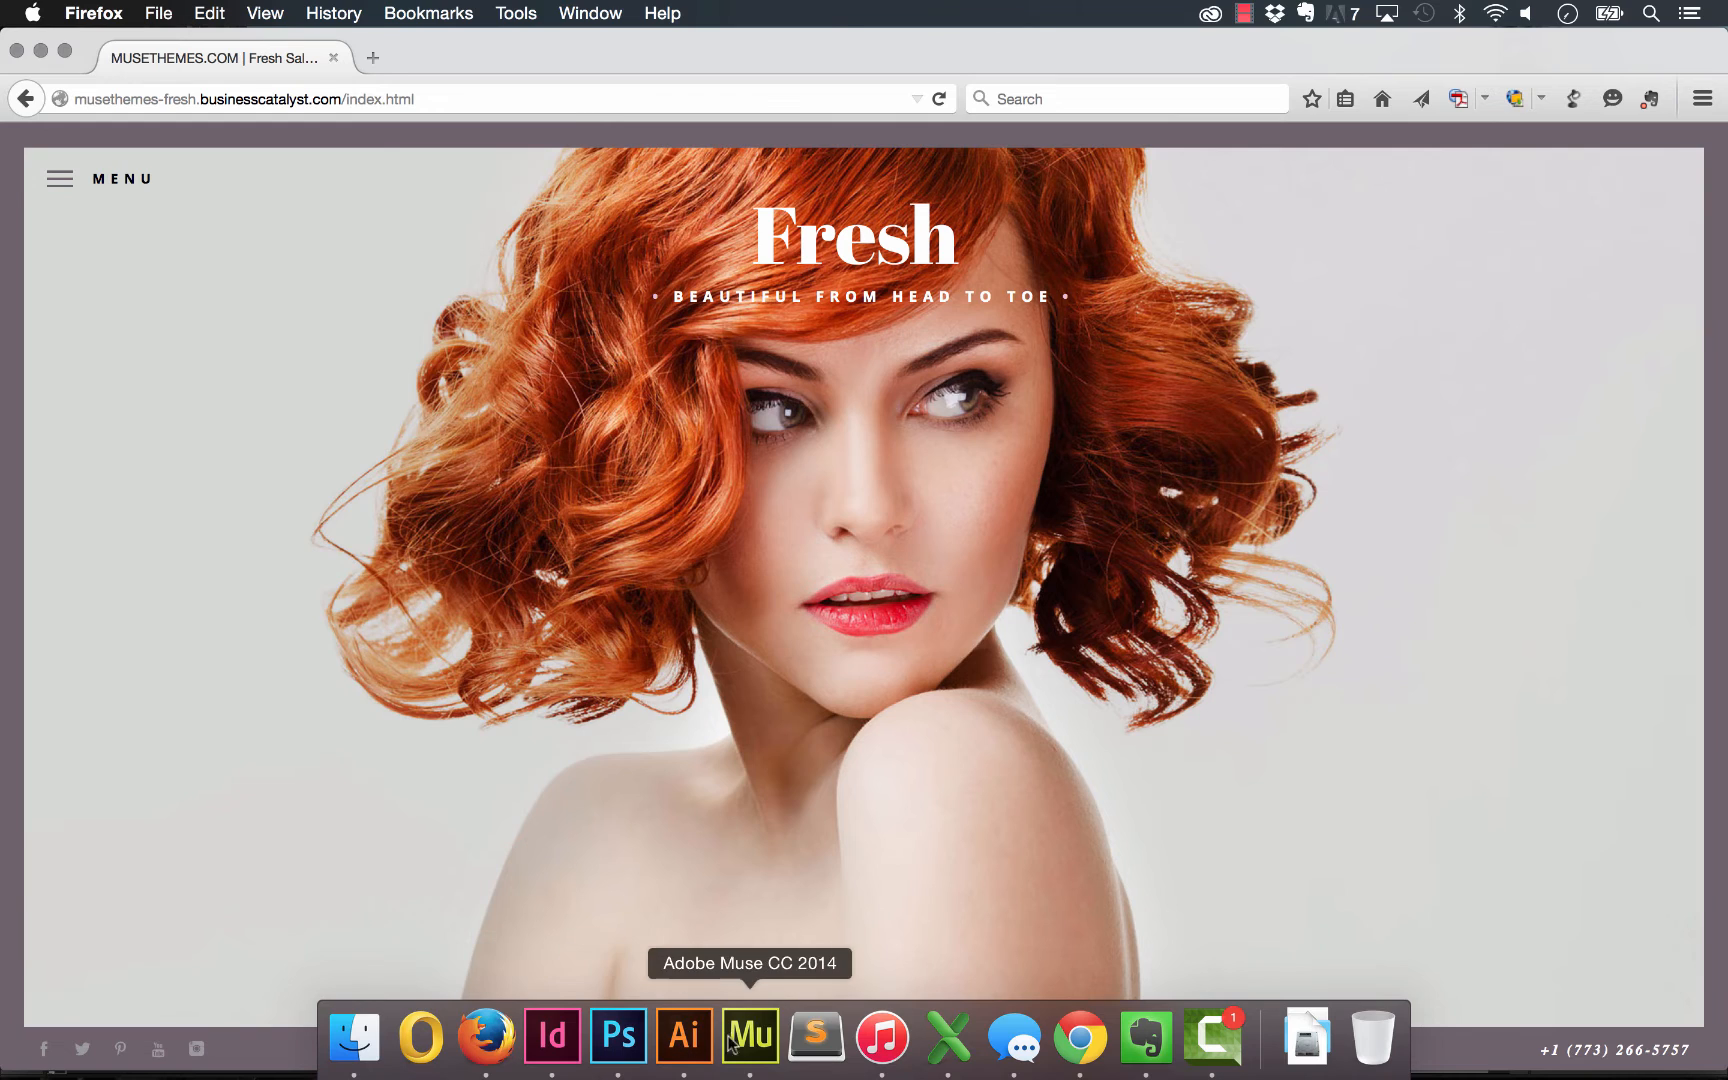
{"action": "left_click", "coordinate": [750, 1040]}
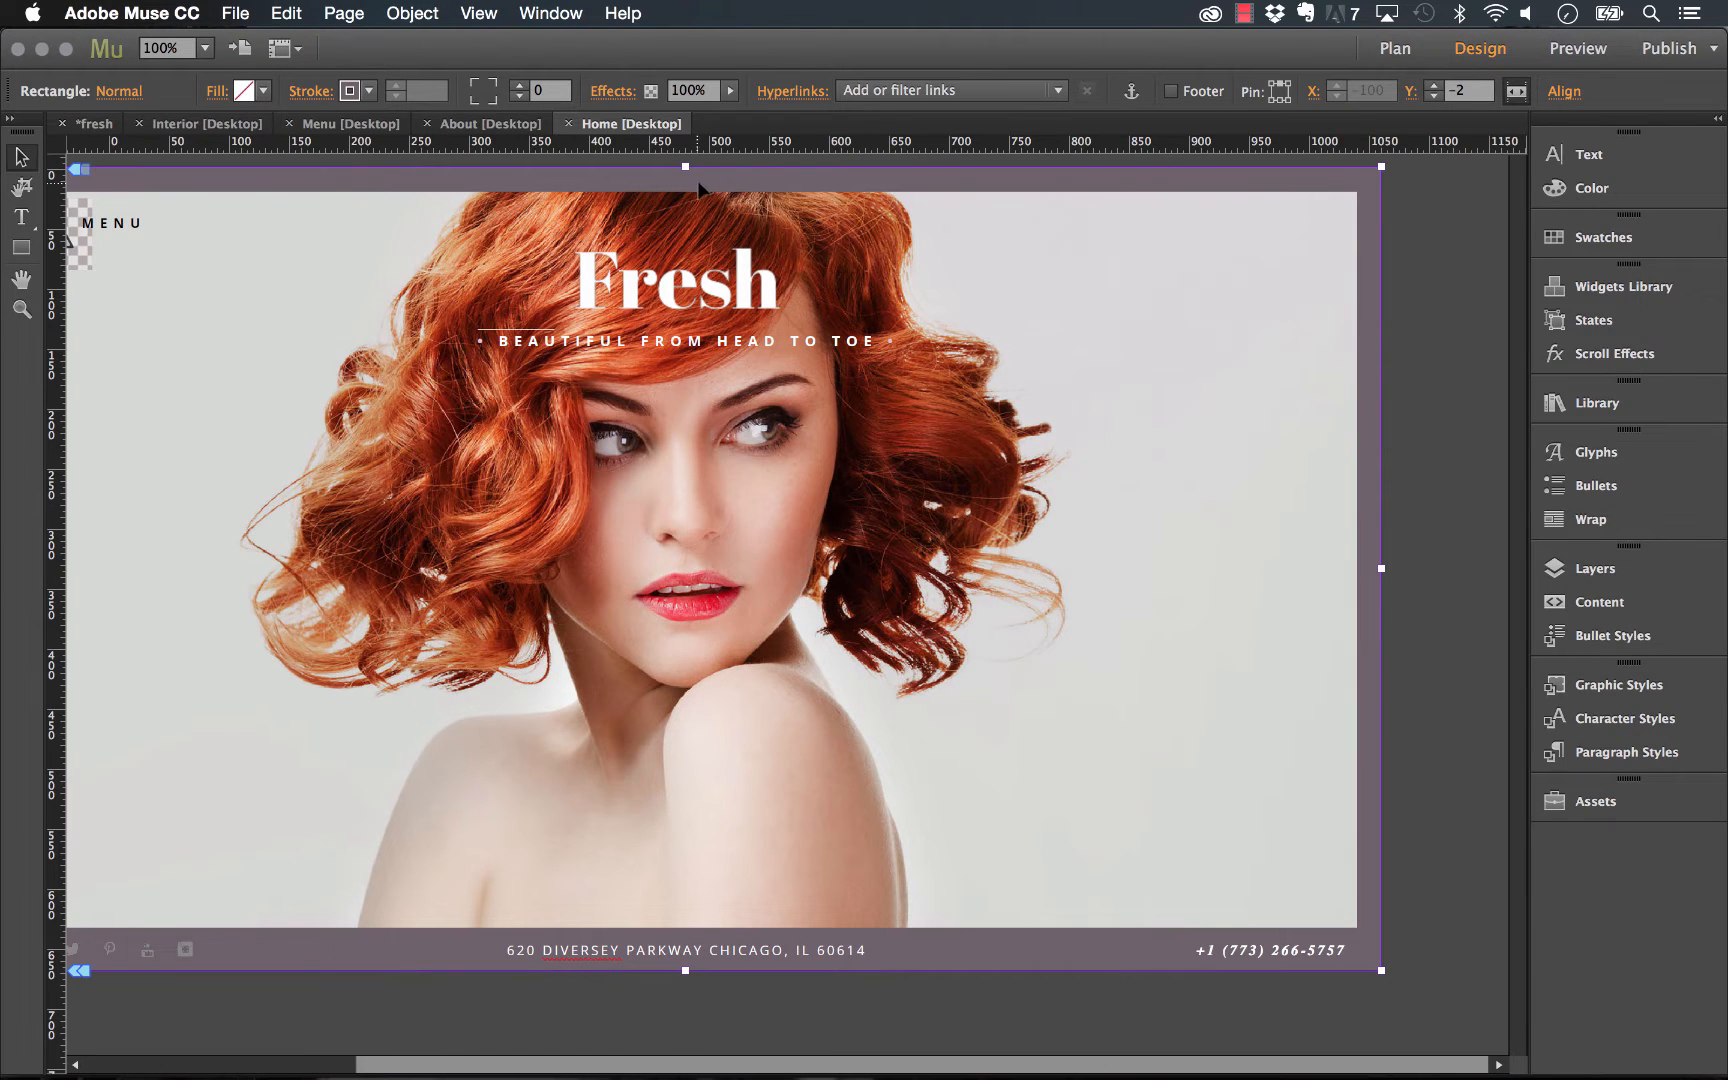
{"action": "left_click", "coordinate": [1605, 684]}
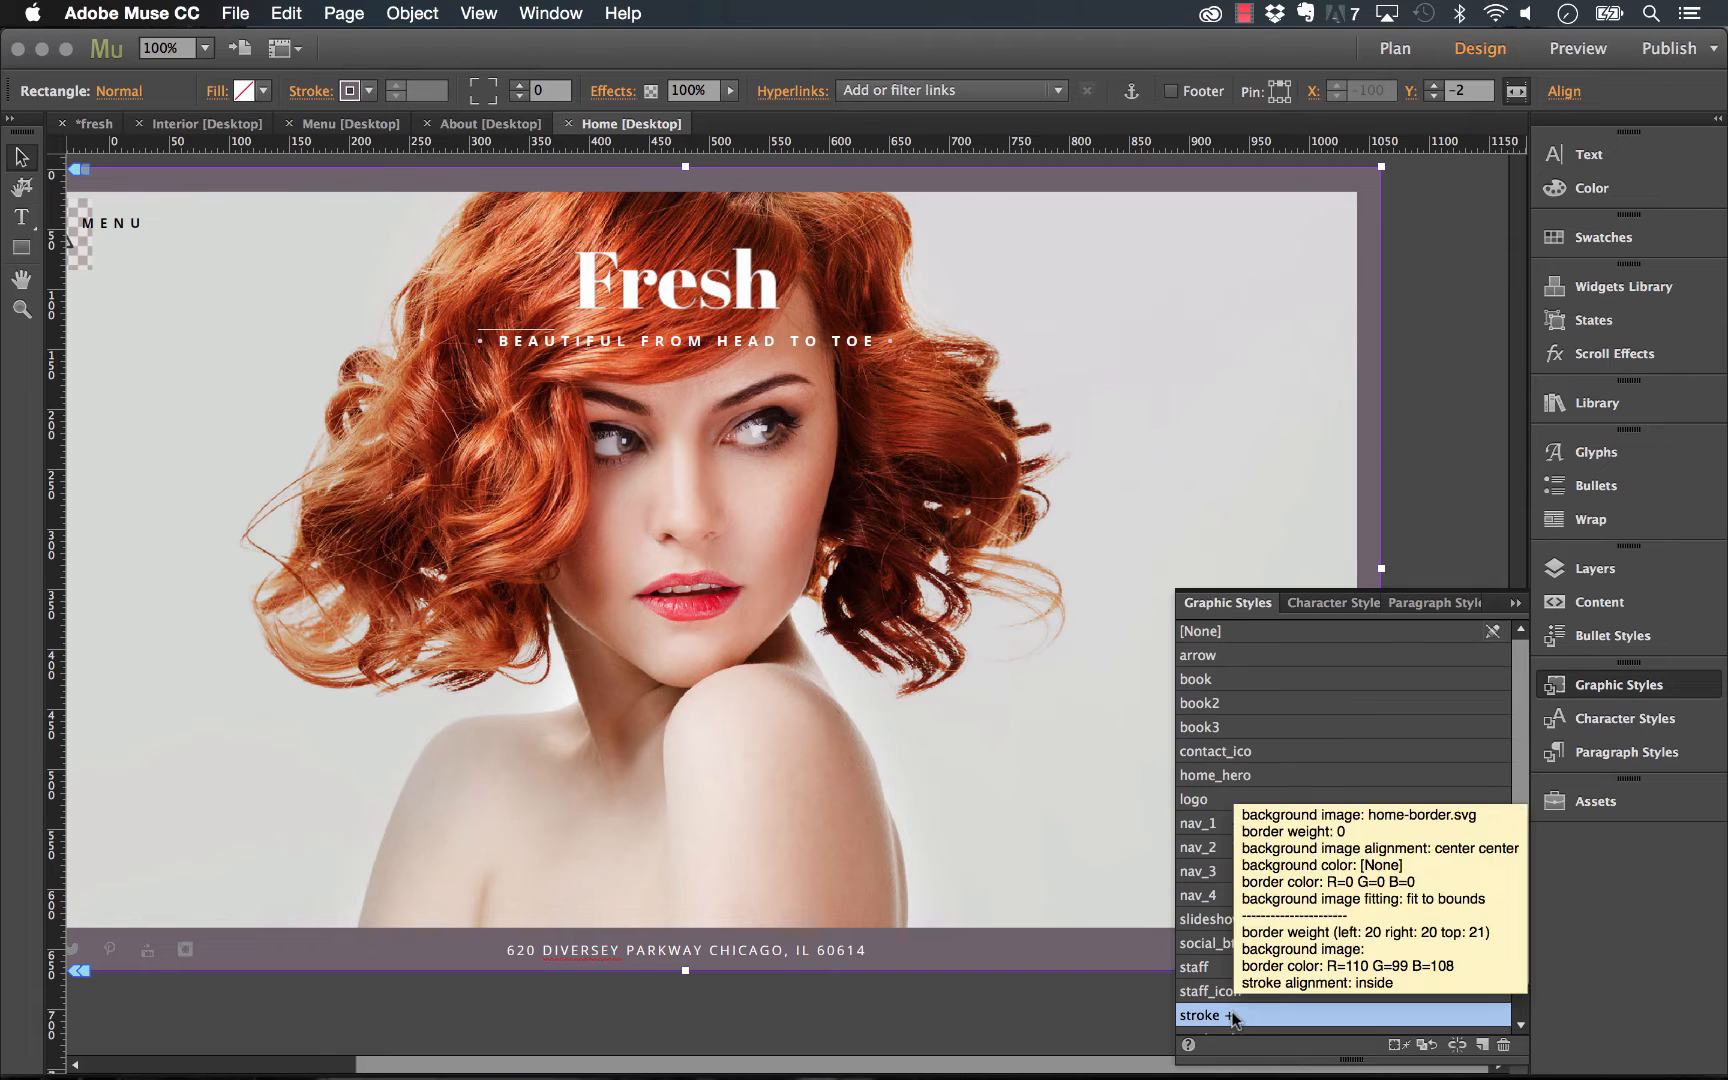
Open the Home page's metadata properties, examine the .stroke height rule in its head HTML and close them without changes
{"action": "left_click", "coordinate": [344, 13]}
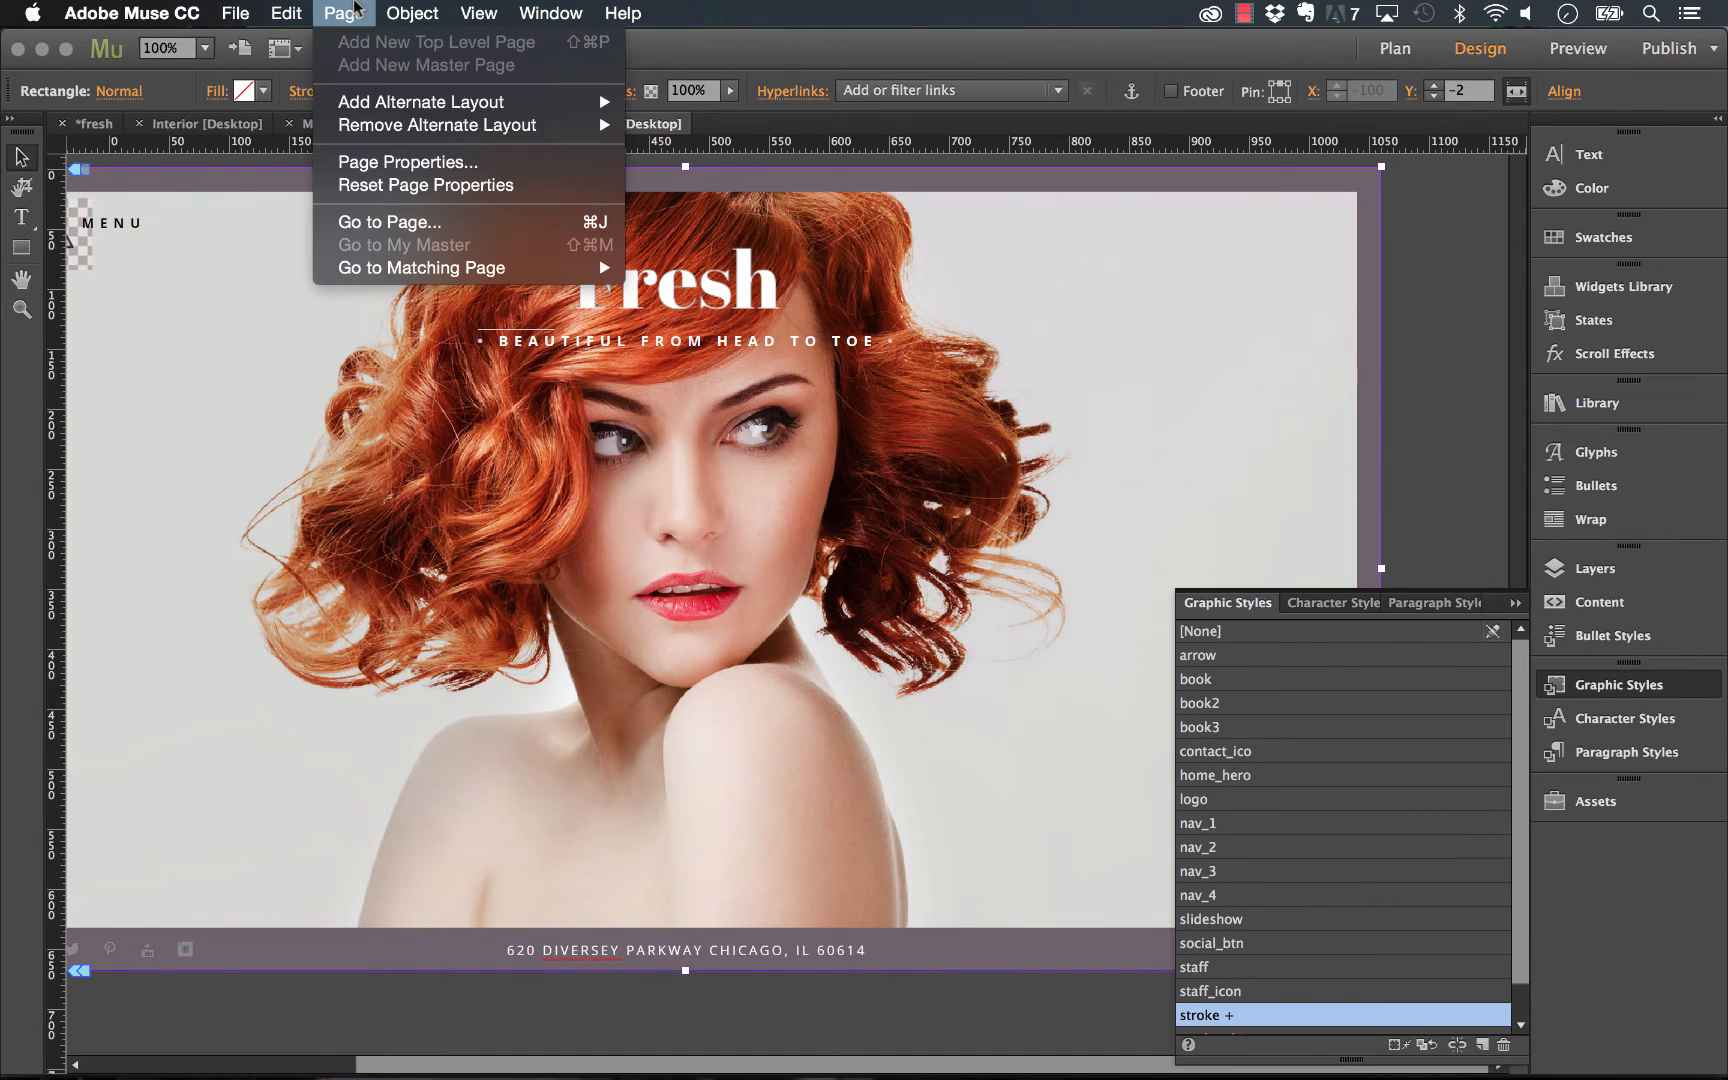
{"action": "left_click", "coordinate": [446, 160]}
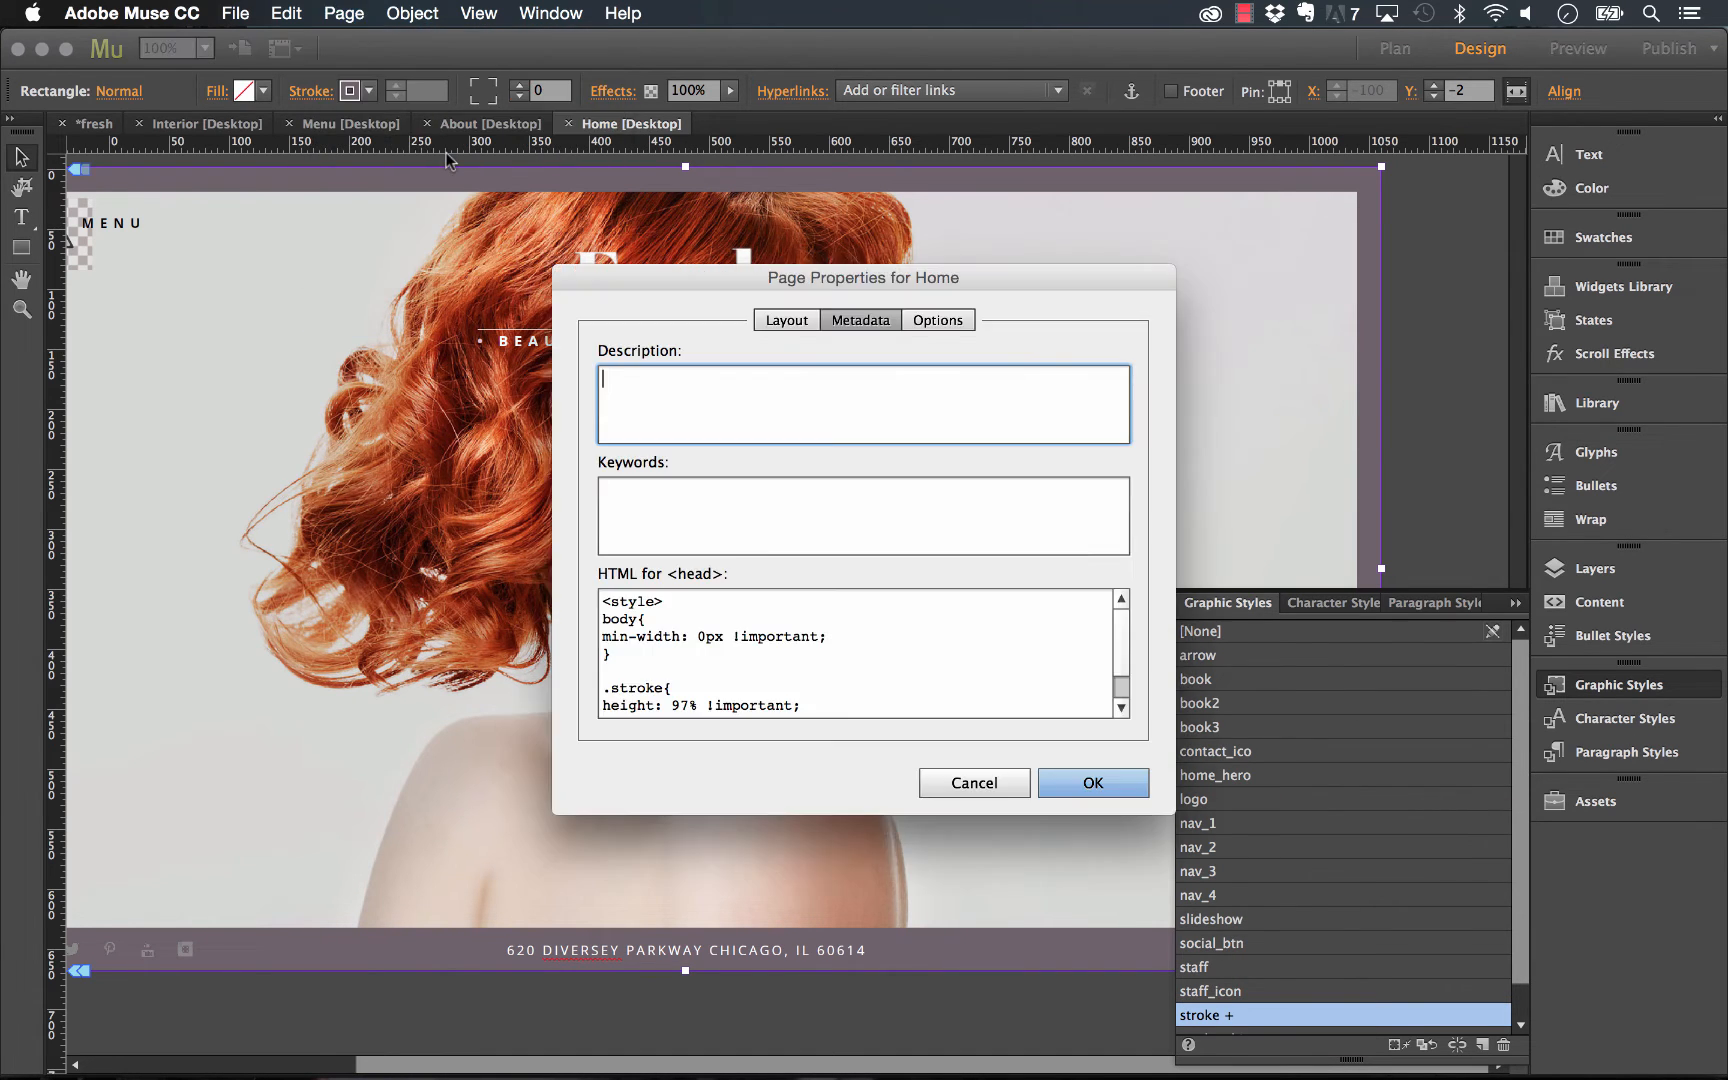
{"action": "scroll", "coordinate": [723, 665], "scroll_direction": "down", "scroll_amount": 2}
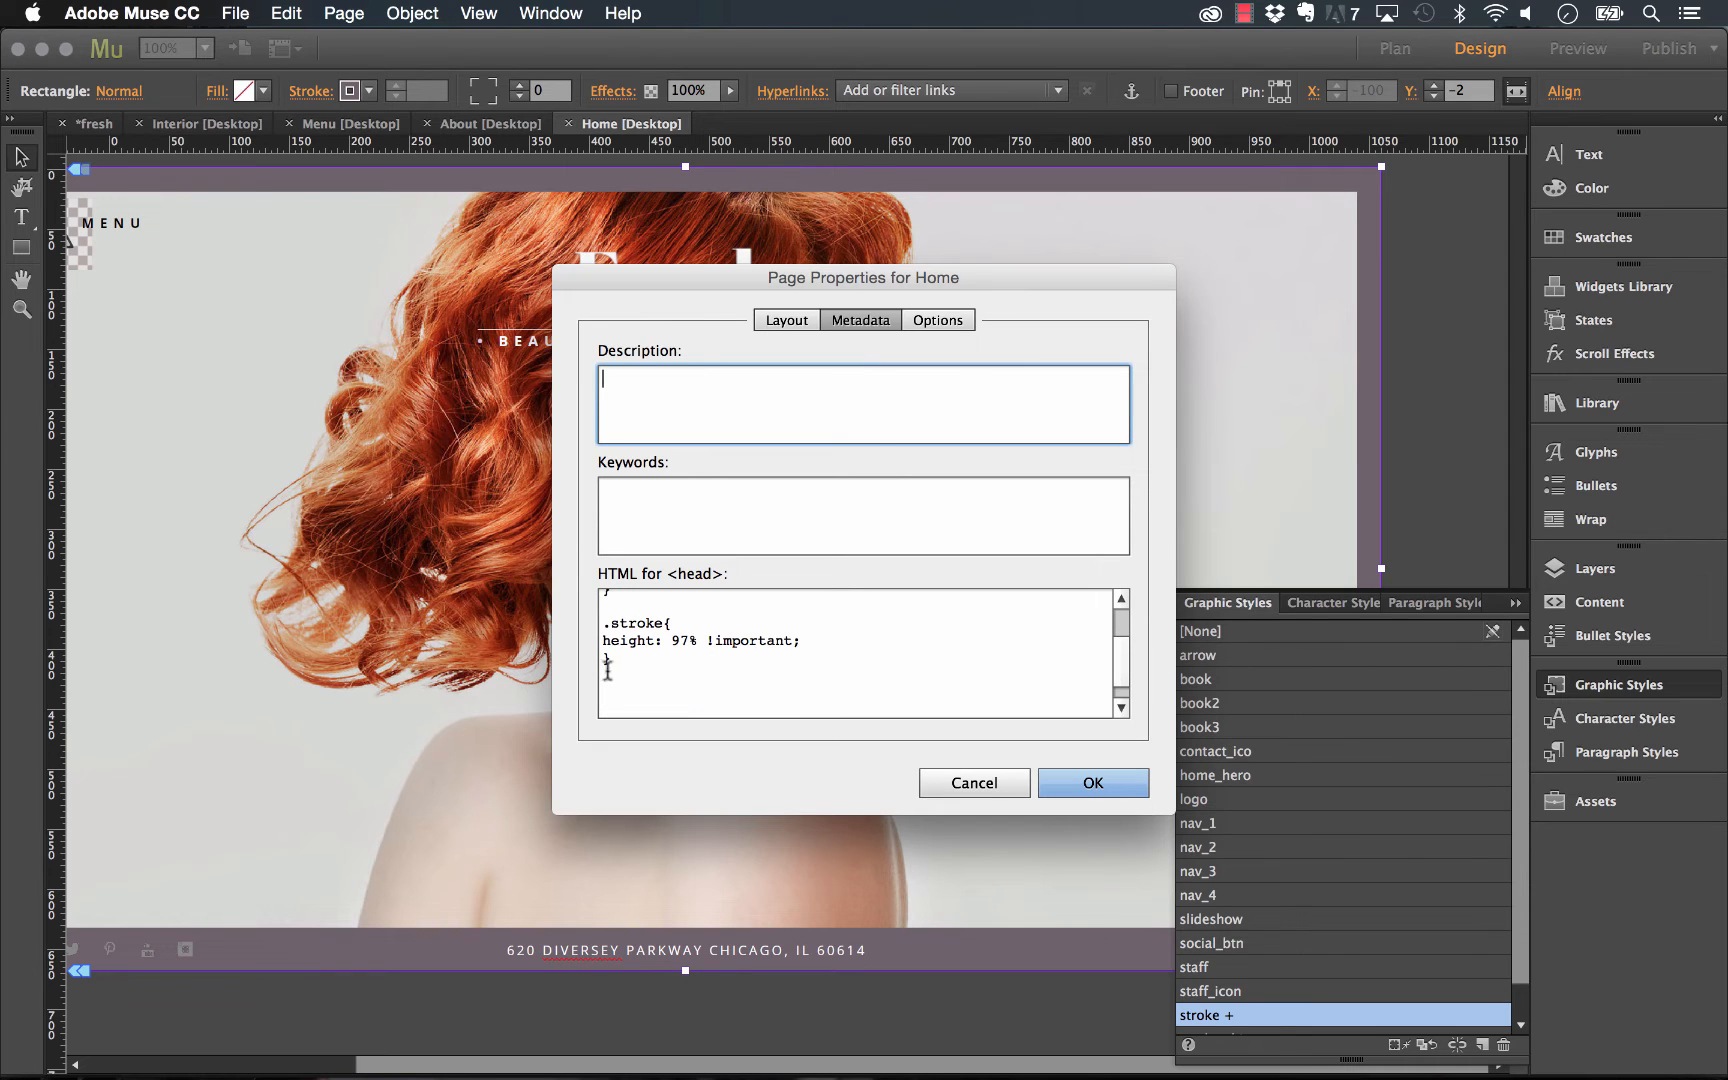
{"action": "left_click_drag", "start_coordinate": [608, 670], "coordinate": [591, 630]}
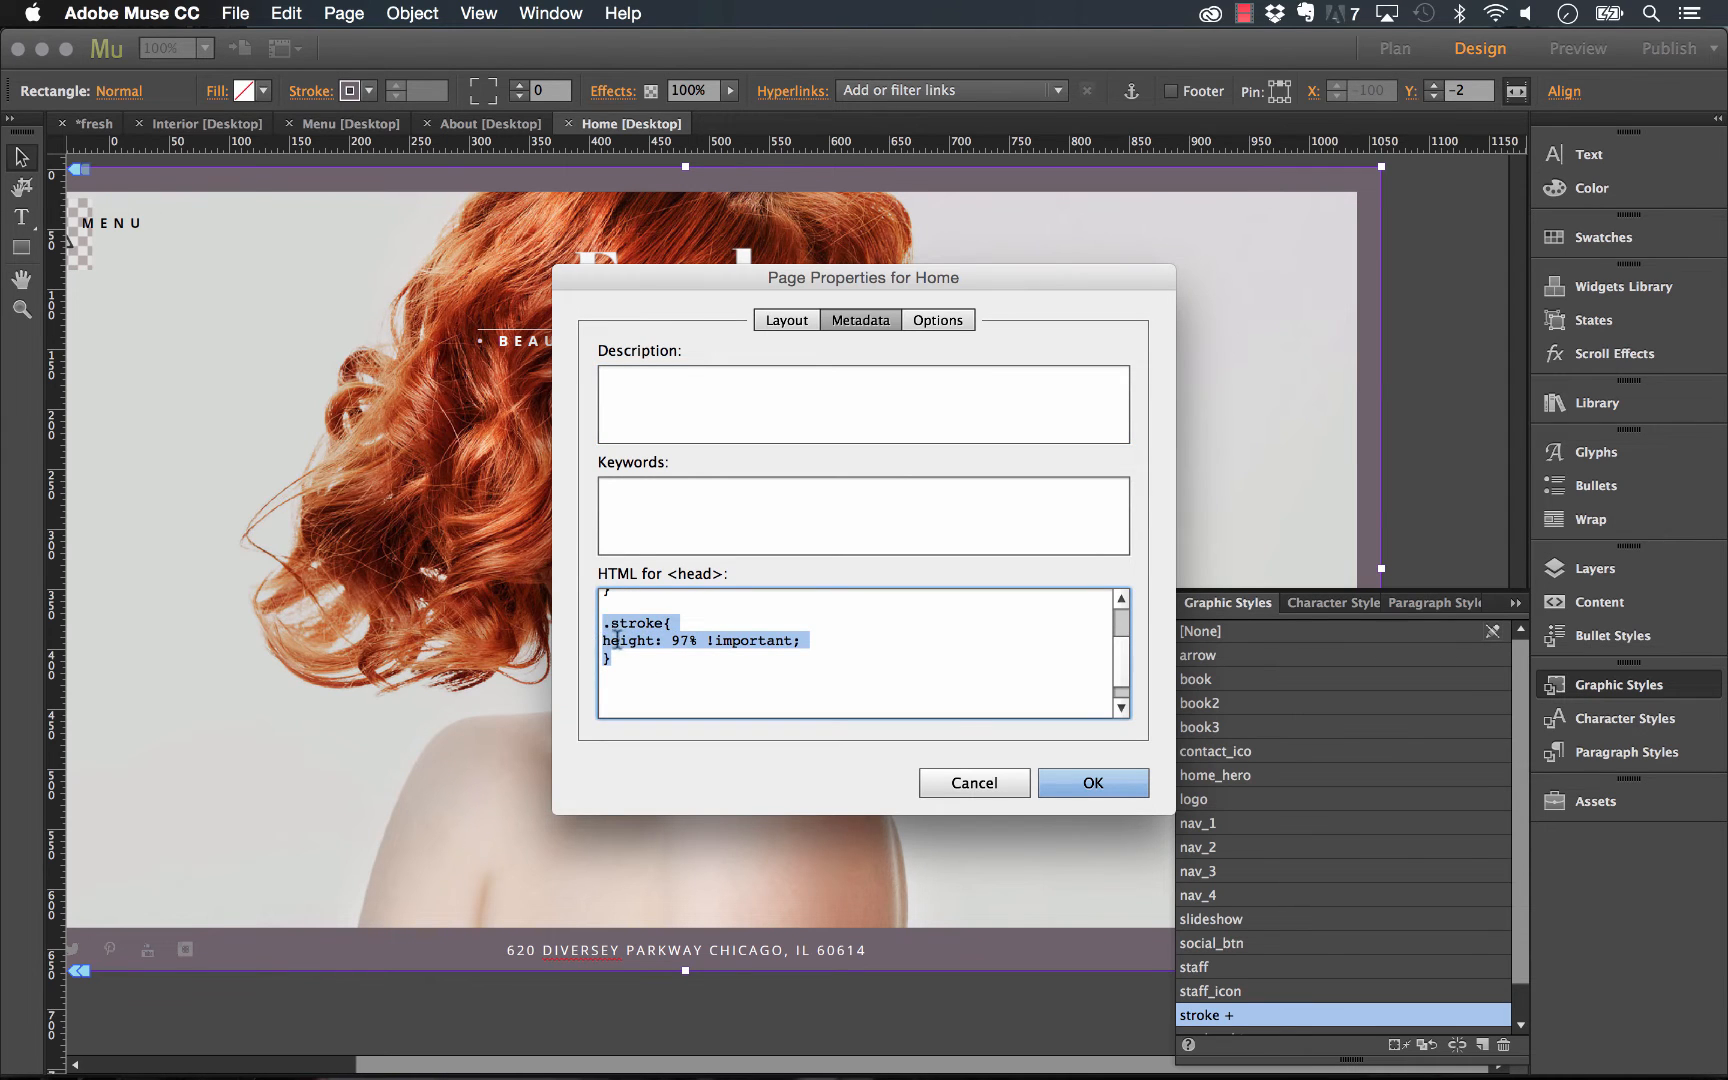
{"action": "left_click", "coordinate": [663, 663]}
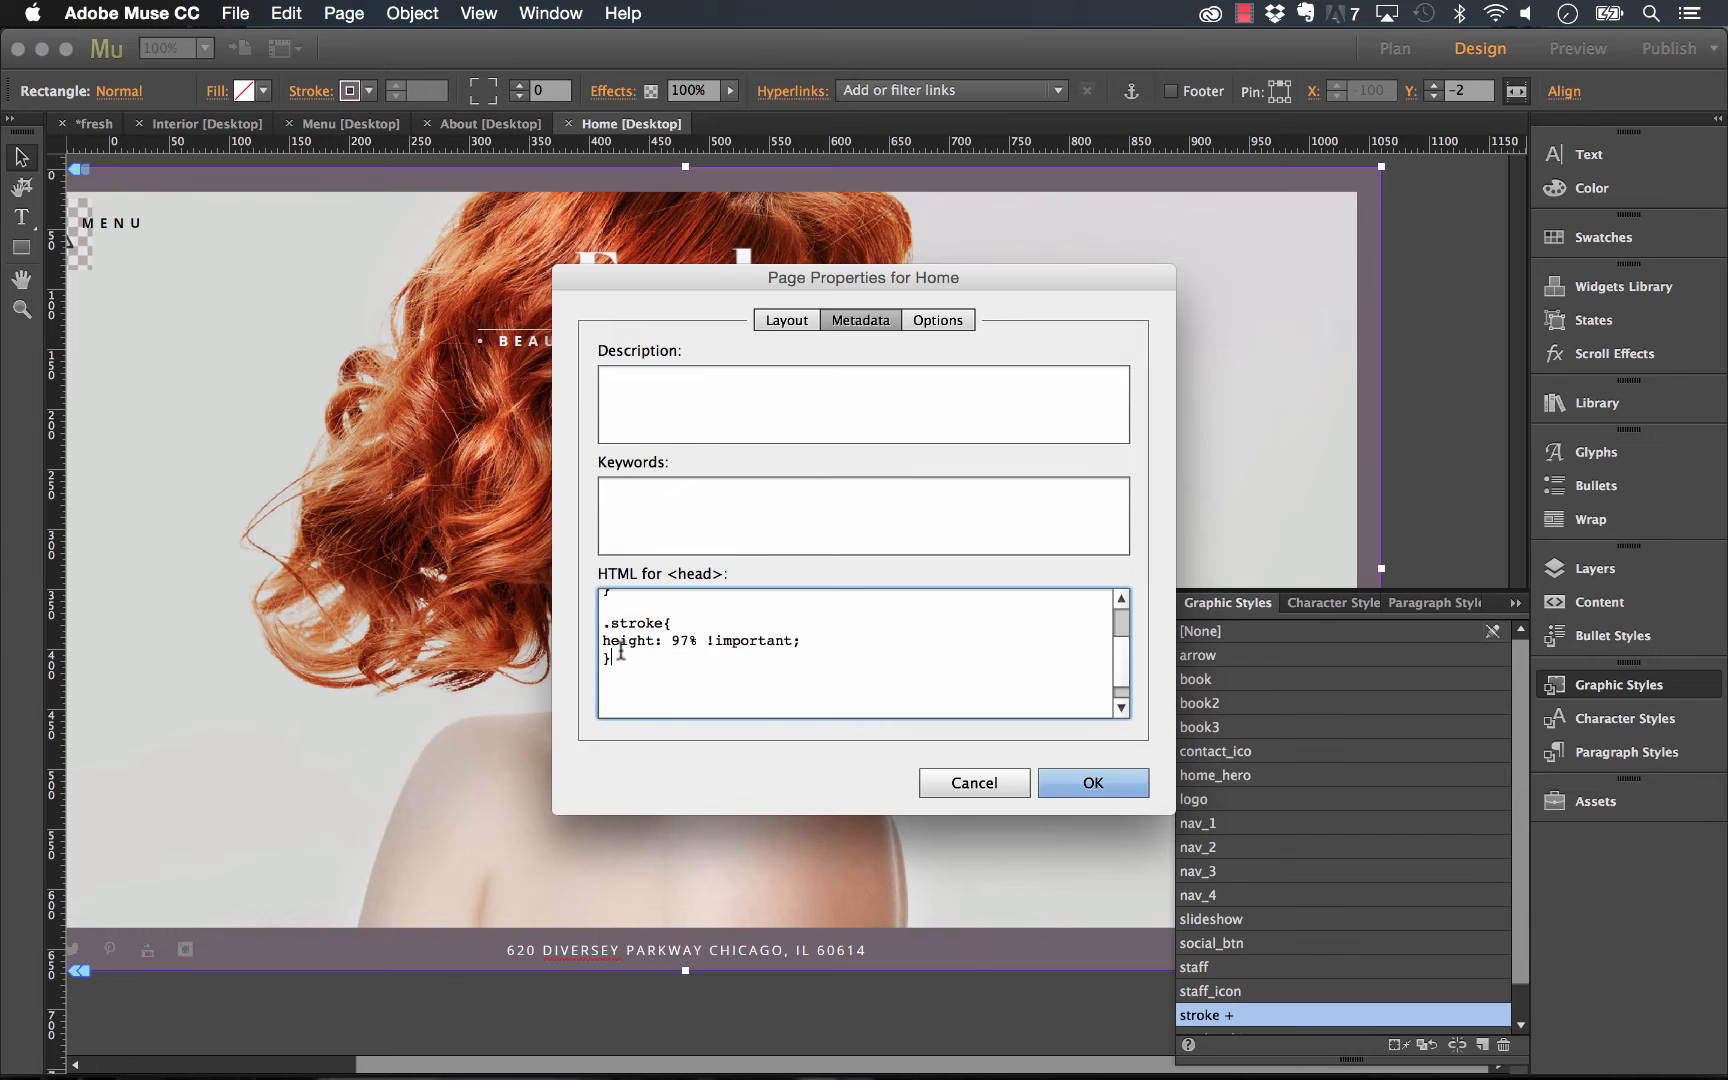
{"action": "left_click_drag", "start_coordinate": [611, 643], "coordinate": [736, 641]}
{"action": "left_click", "coordinate": [736, 641]}
{"action": "left_click", "coordinate": [979, 781]}
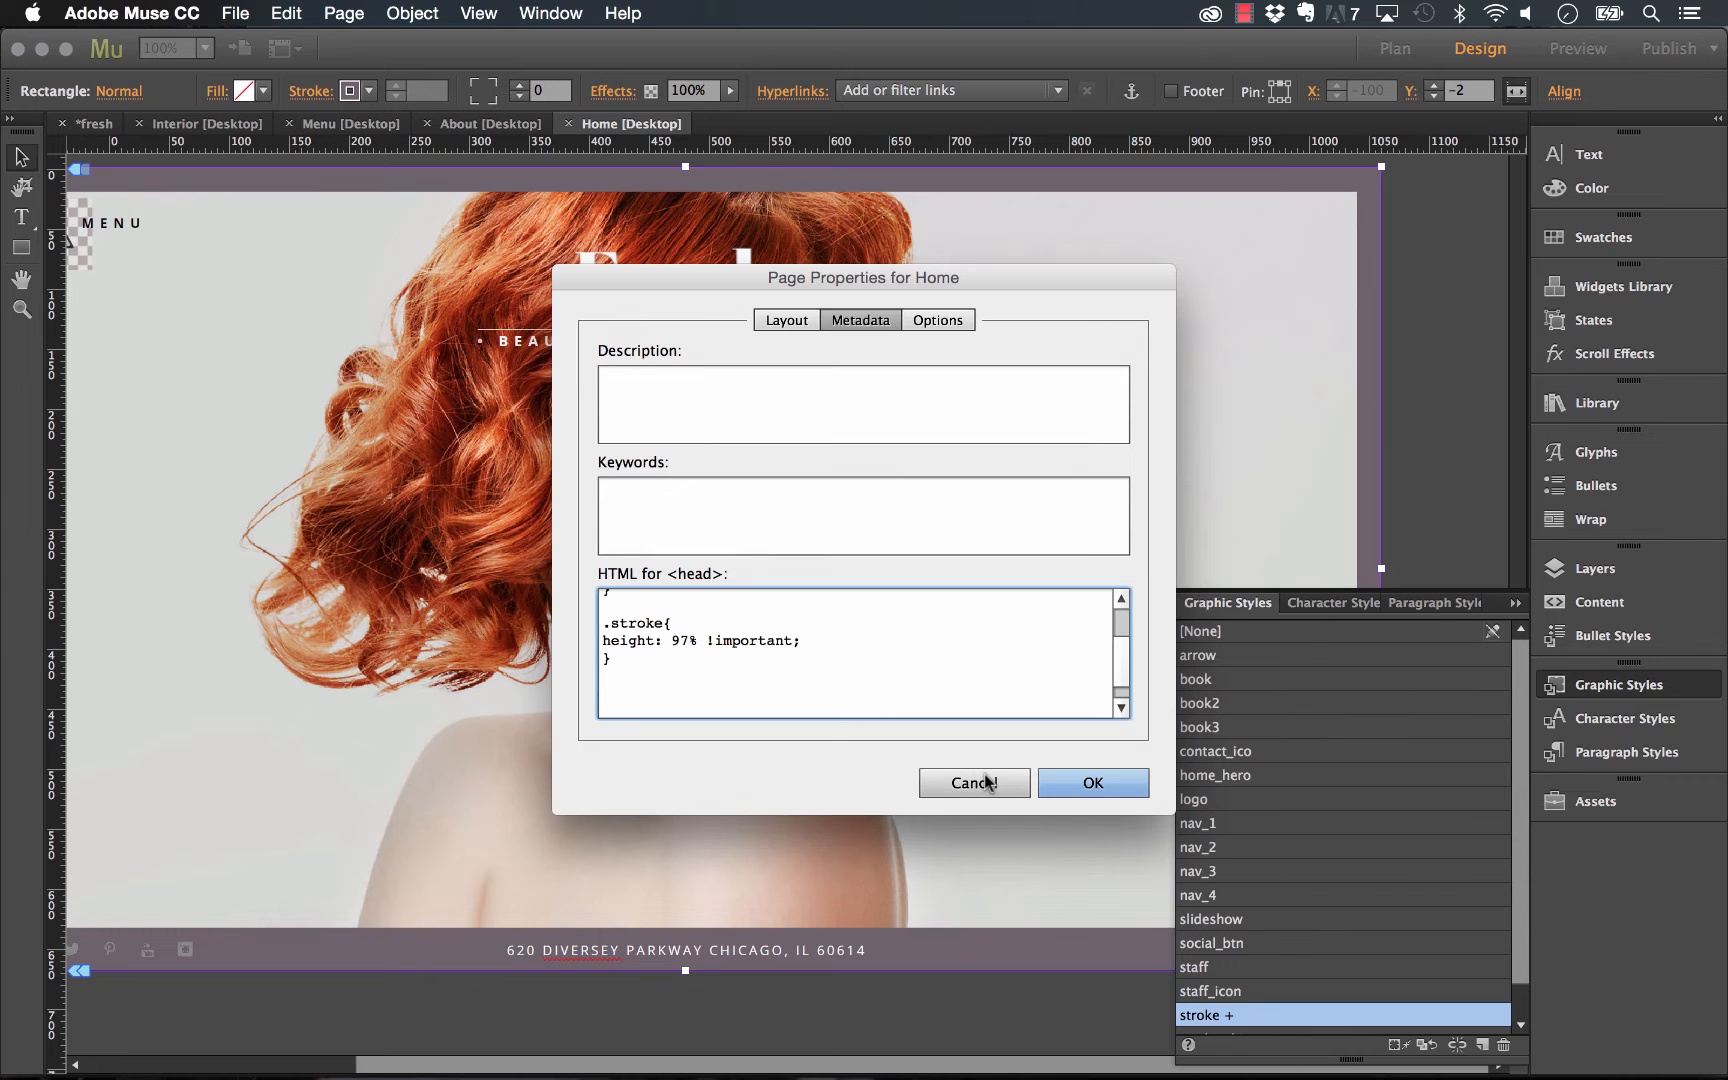
{"action": "left_click", "coordinate": [986, 782]}
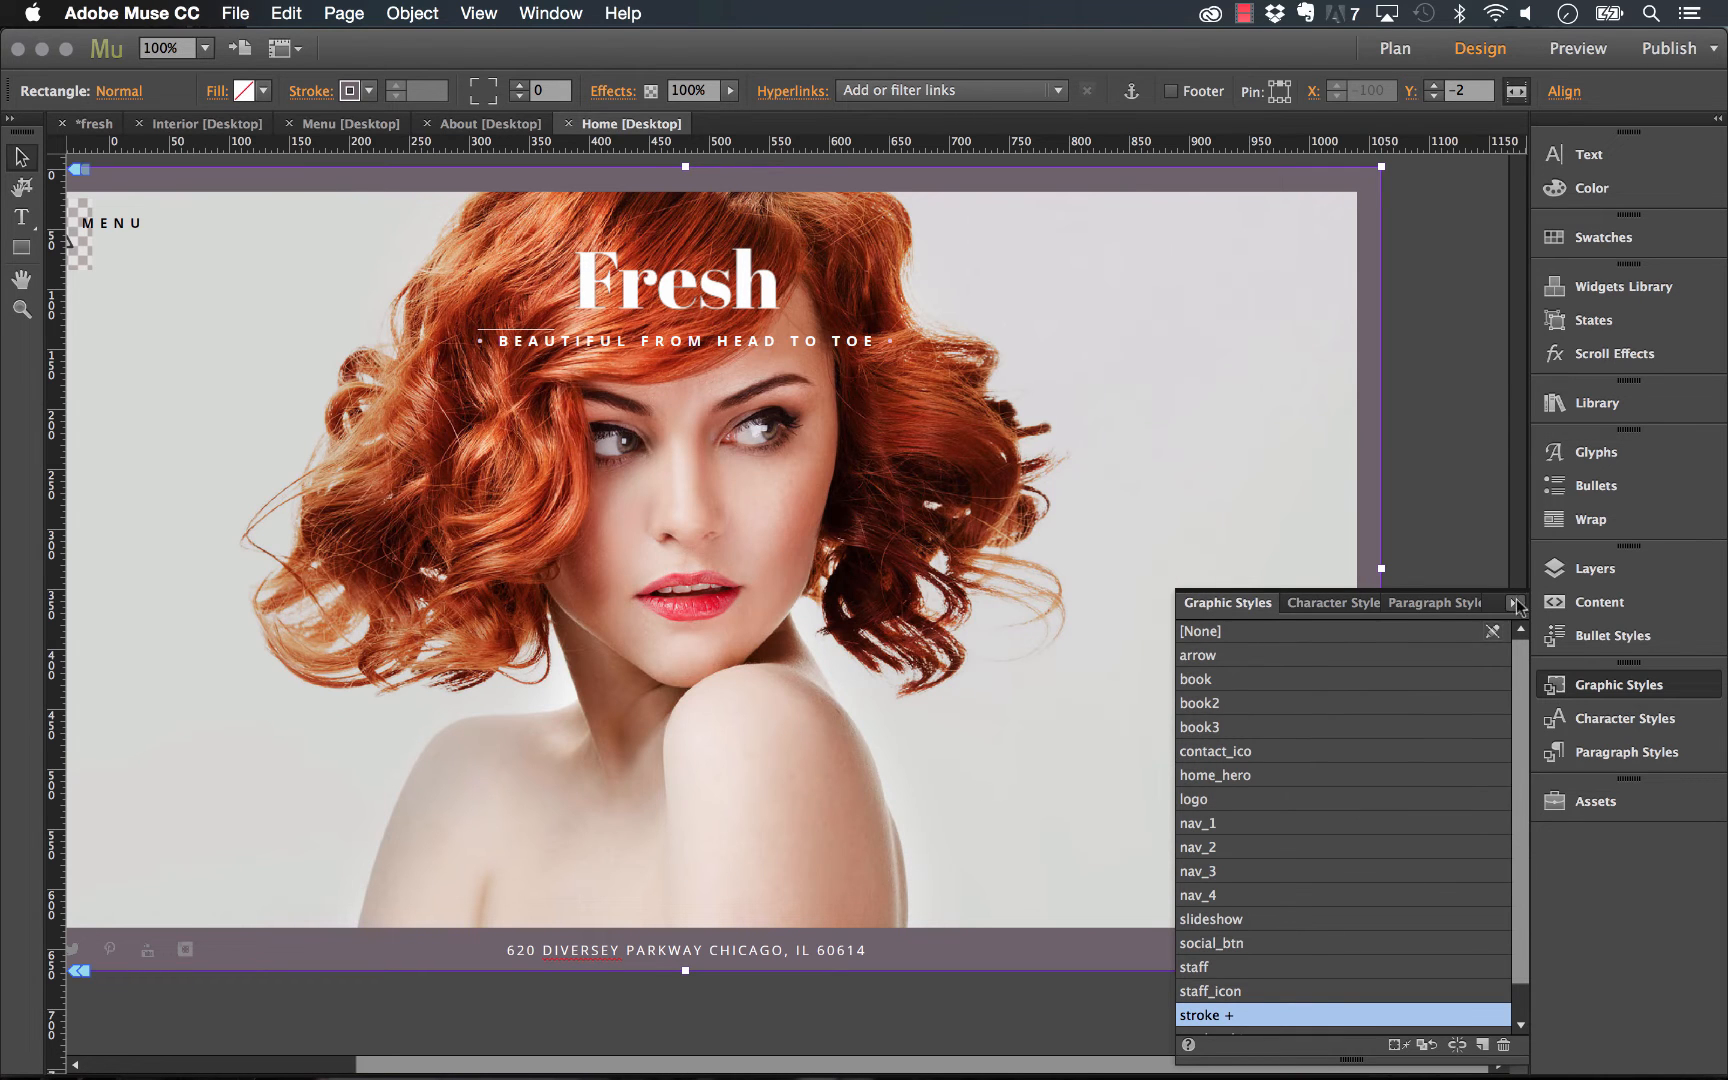
Collapse the graphic styles list and inspect the unique style markers nav_item, book and social_btn beside the Home page
{"action": "scroll", "coordinate": [875, 622], "scroll_direction": "left", "scroll_amount": 5}
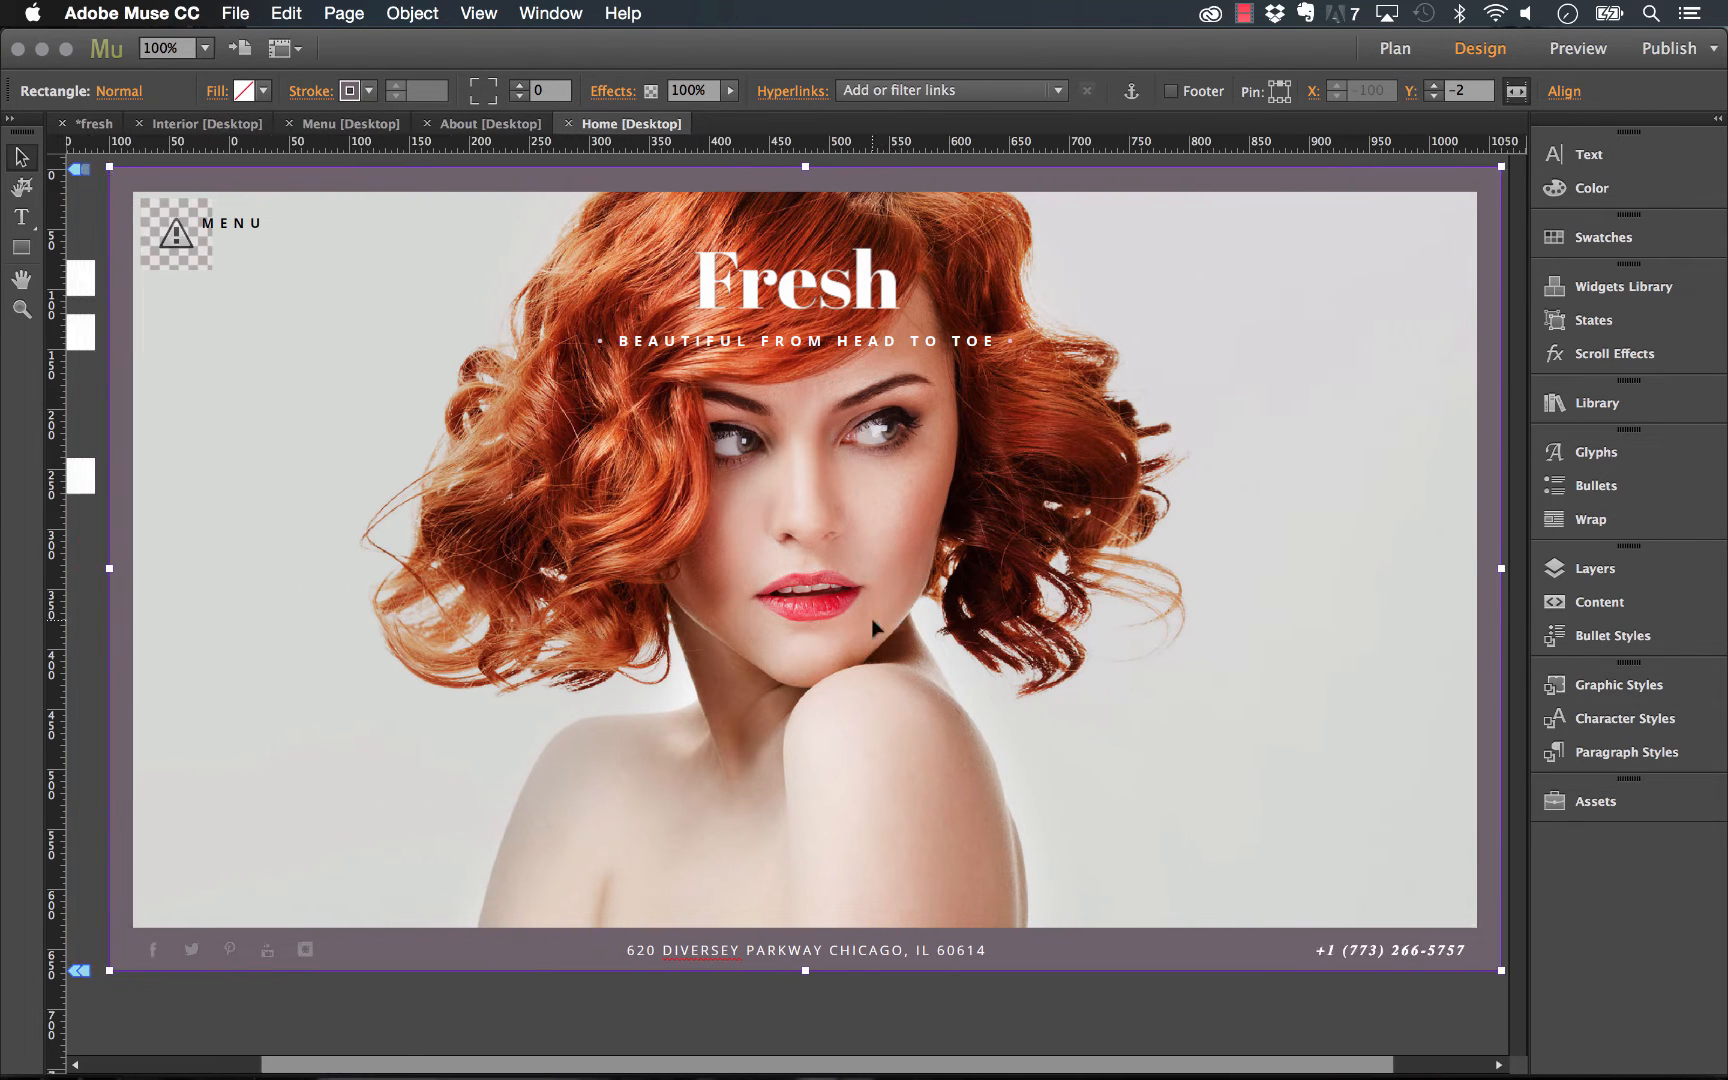
{"action": "scroll", "coordinate": [873, 627], "scroll_direction": "left", "scroll_amount": 6}
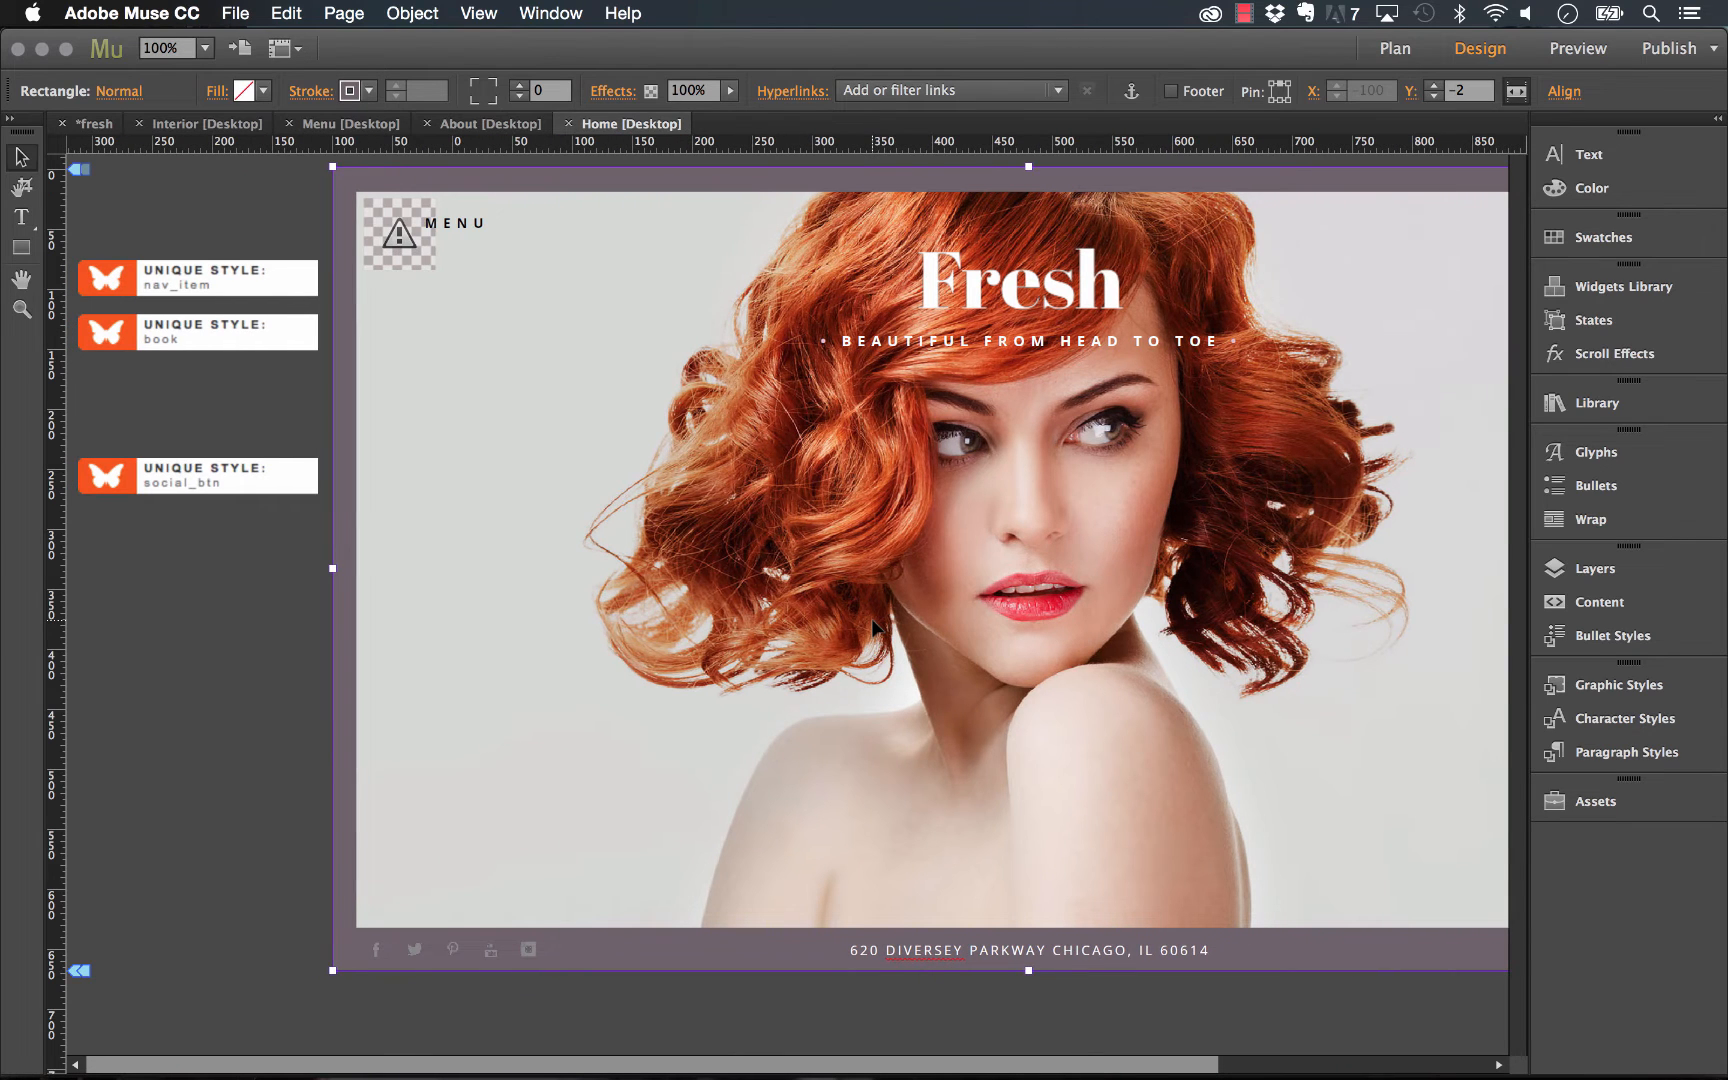
{"action": "left_click_drag", "start_coordinate": [282, 512], "coordinate": [188, 240]}
{"action": "left_click", "coordinate": [188, 240]}
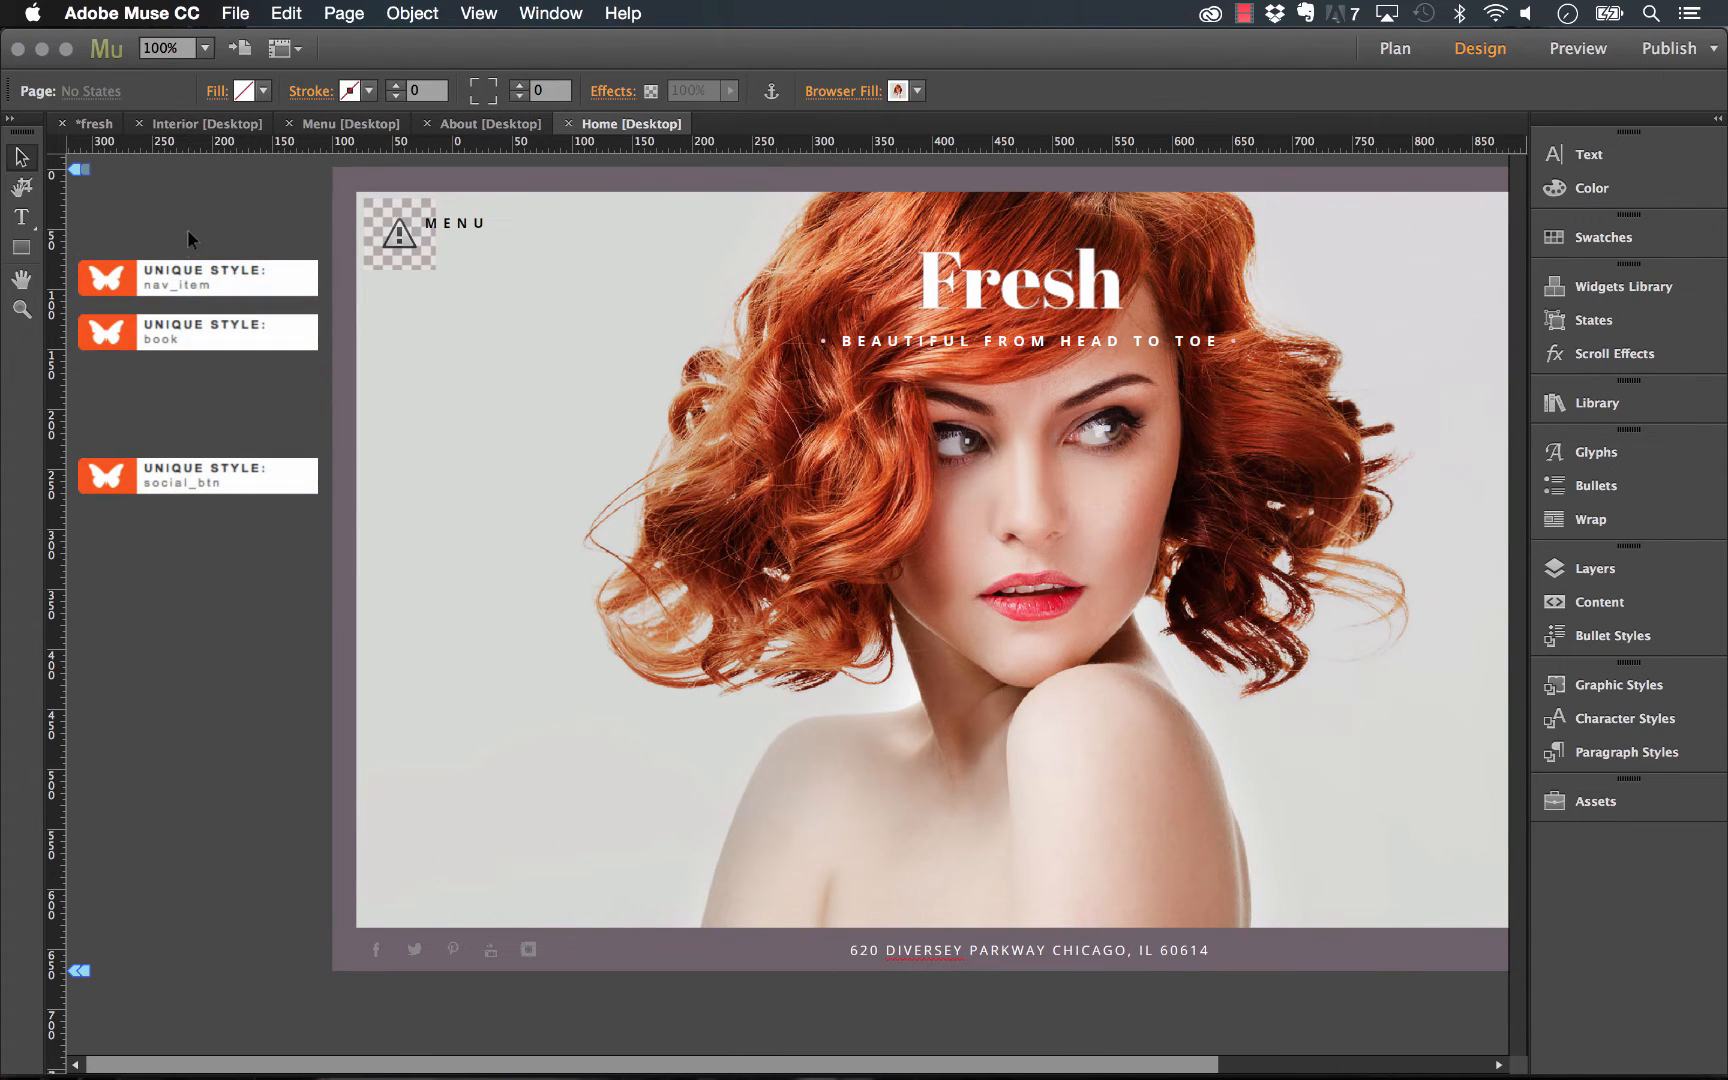
{"action": "left_click", "coordinate": [226, 474]}
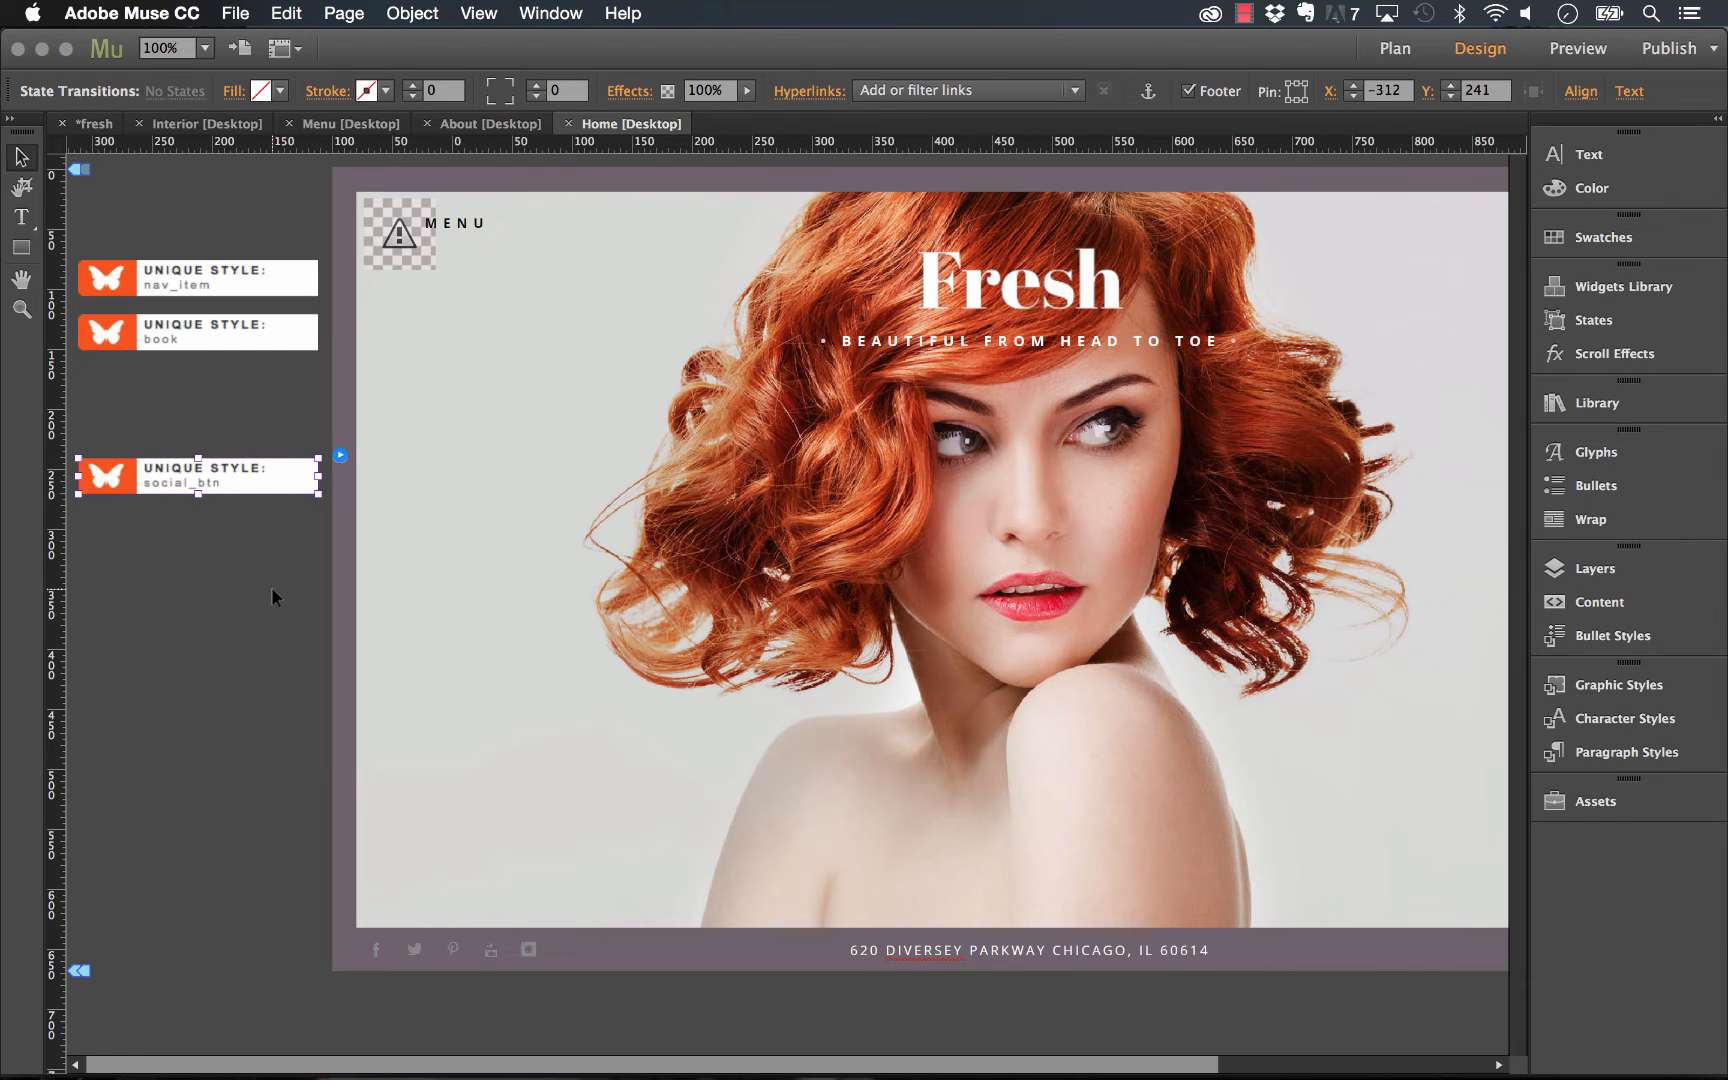
{"action": "scroll", "coordinate": [271, 587], "scroll_direction": "right", "scroll_amount": 2}
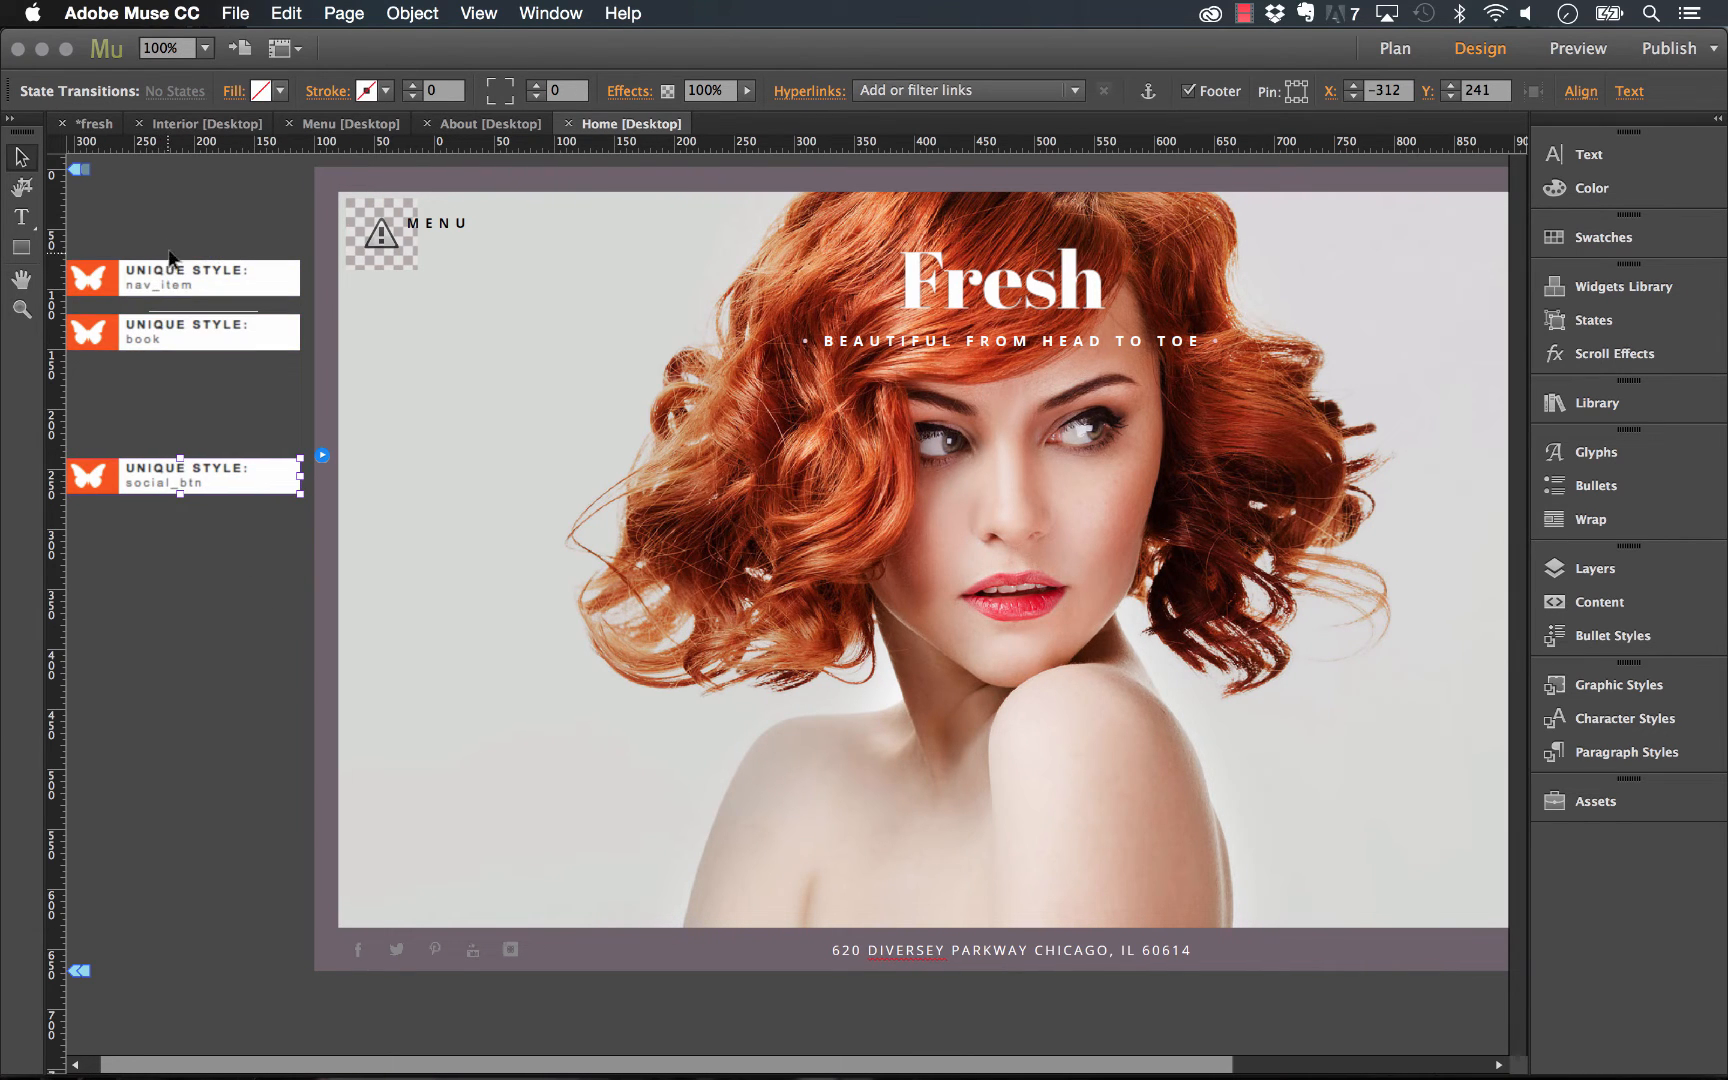
{"action": "left_click", "coordinate": [180, 232]}
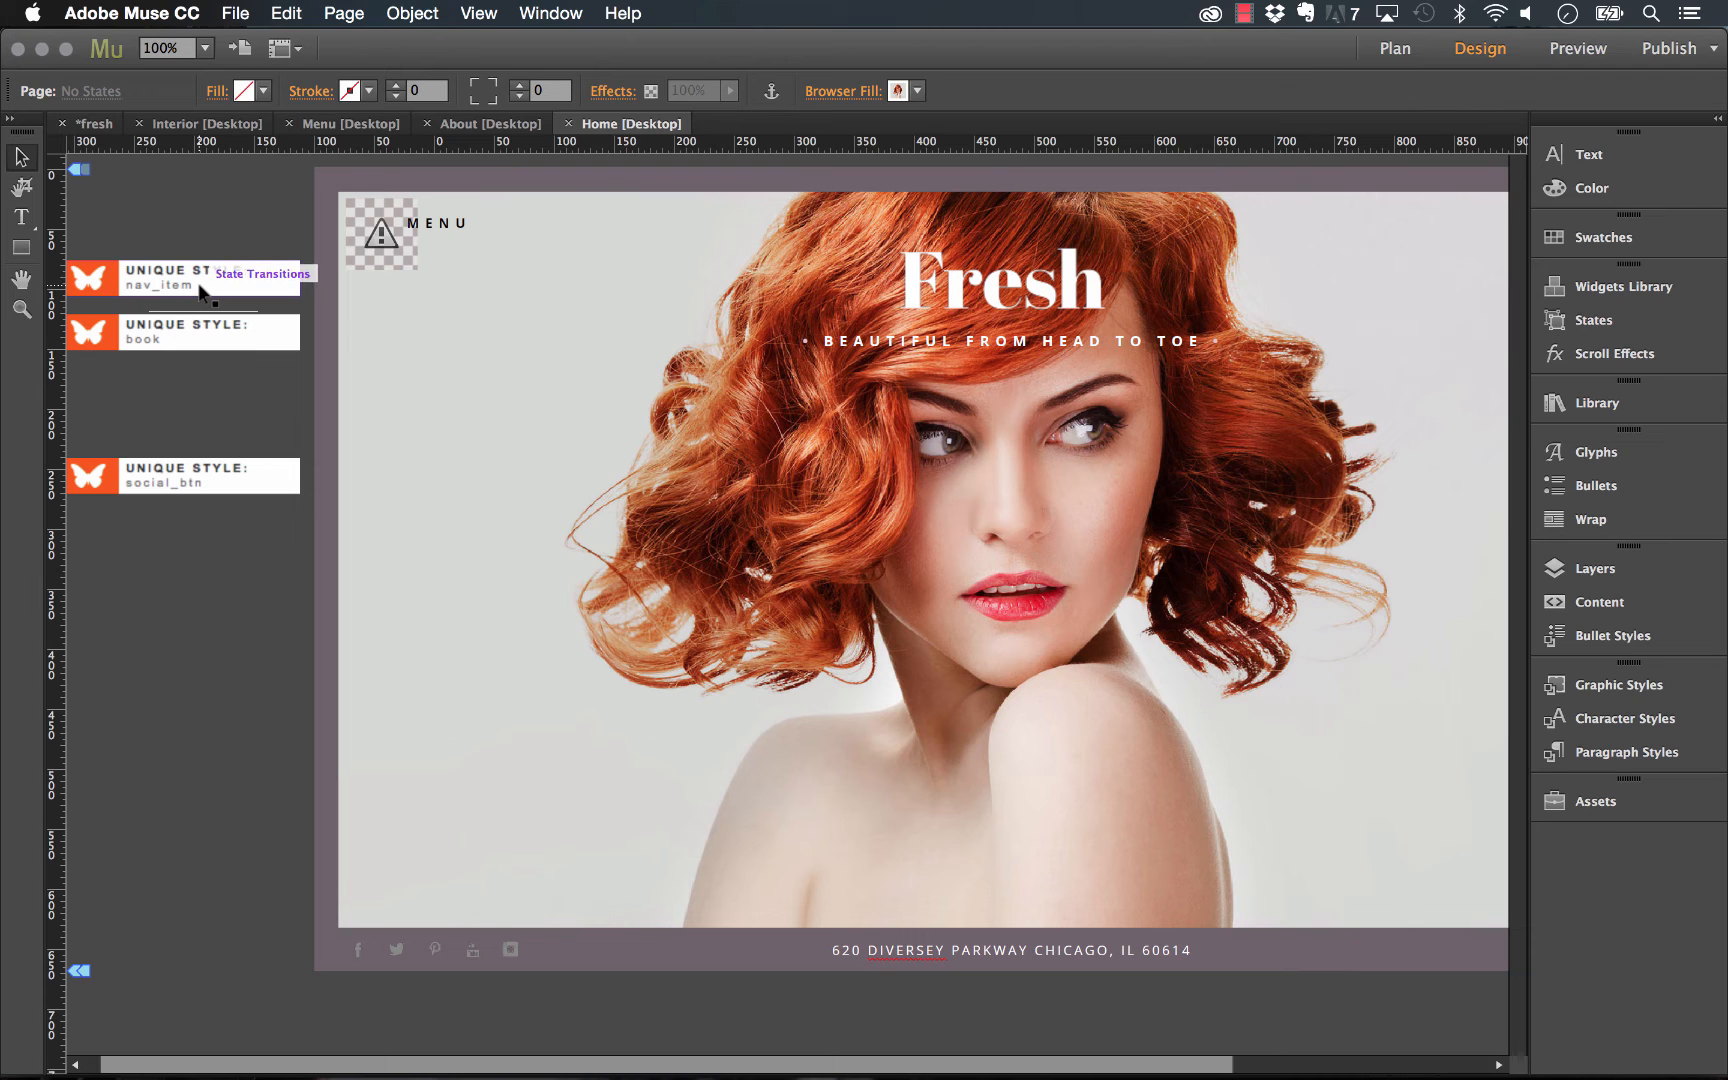
View the Tablet and Phone layouts in the fresh site plan and enlarge the page thumbnails
{"action": "left_click", "coordinate": [82, 122]}
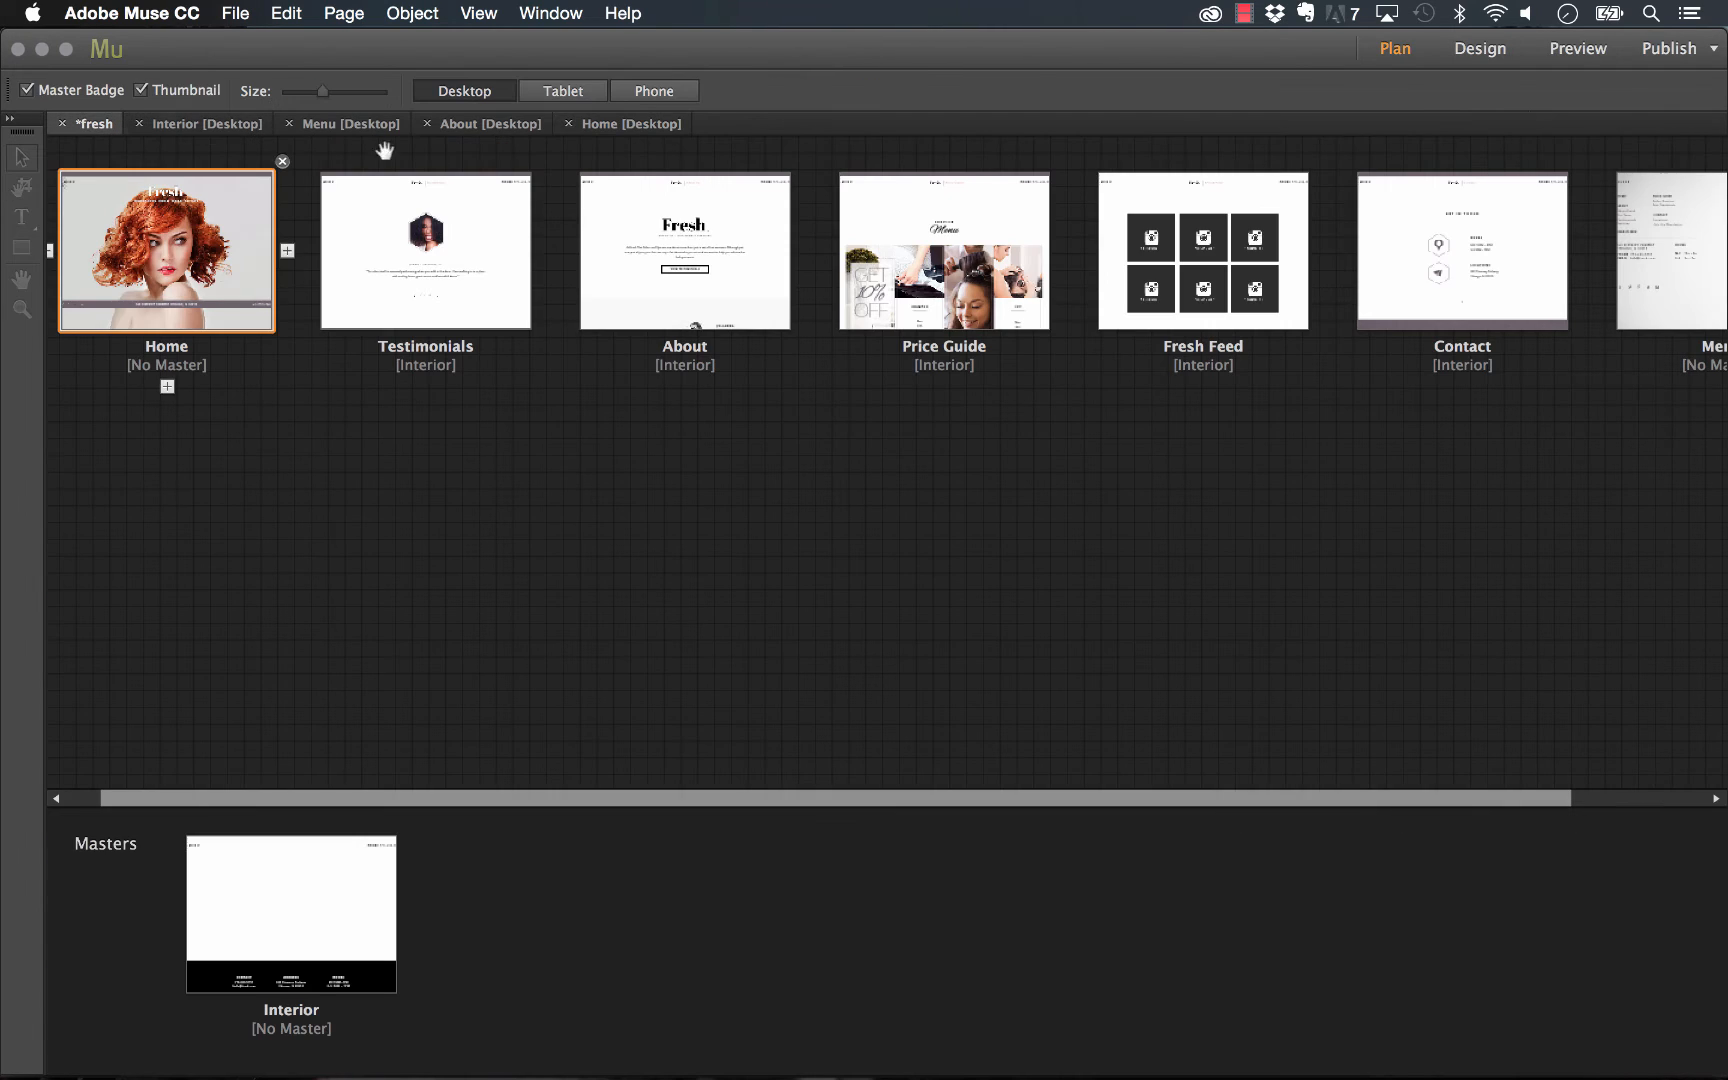
{"action": "left_click", "coordinate": [563, 91]}
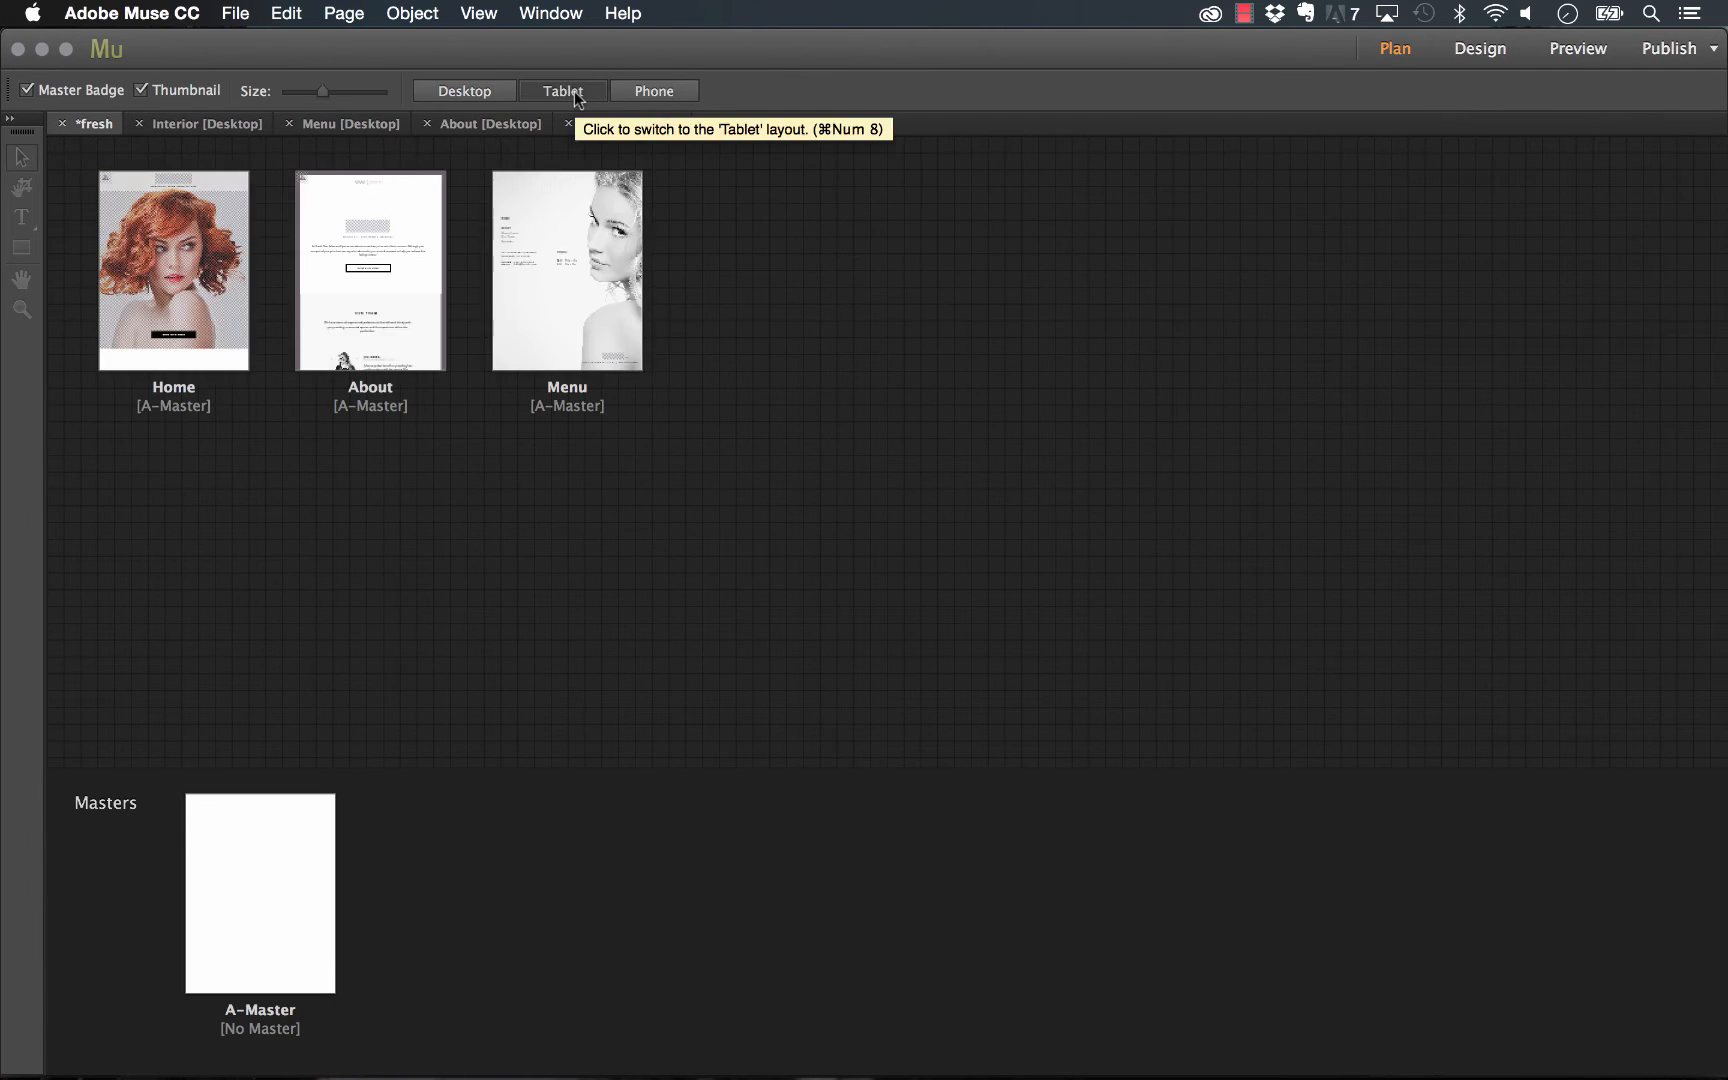
{"action": "left_click", "coordinate": [656, 91]}
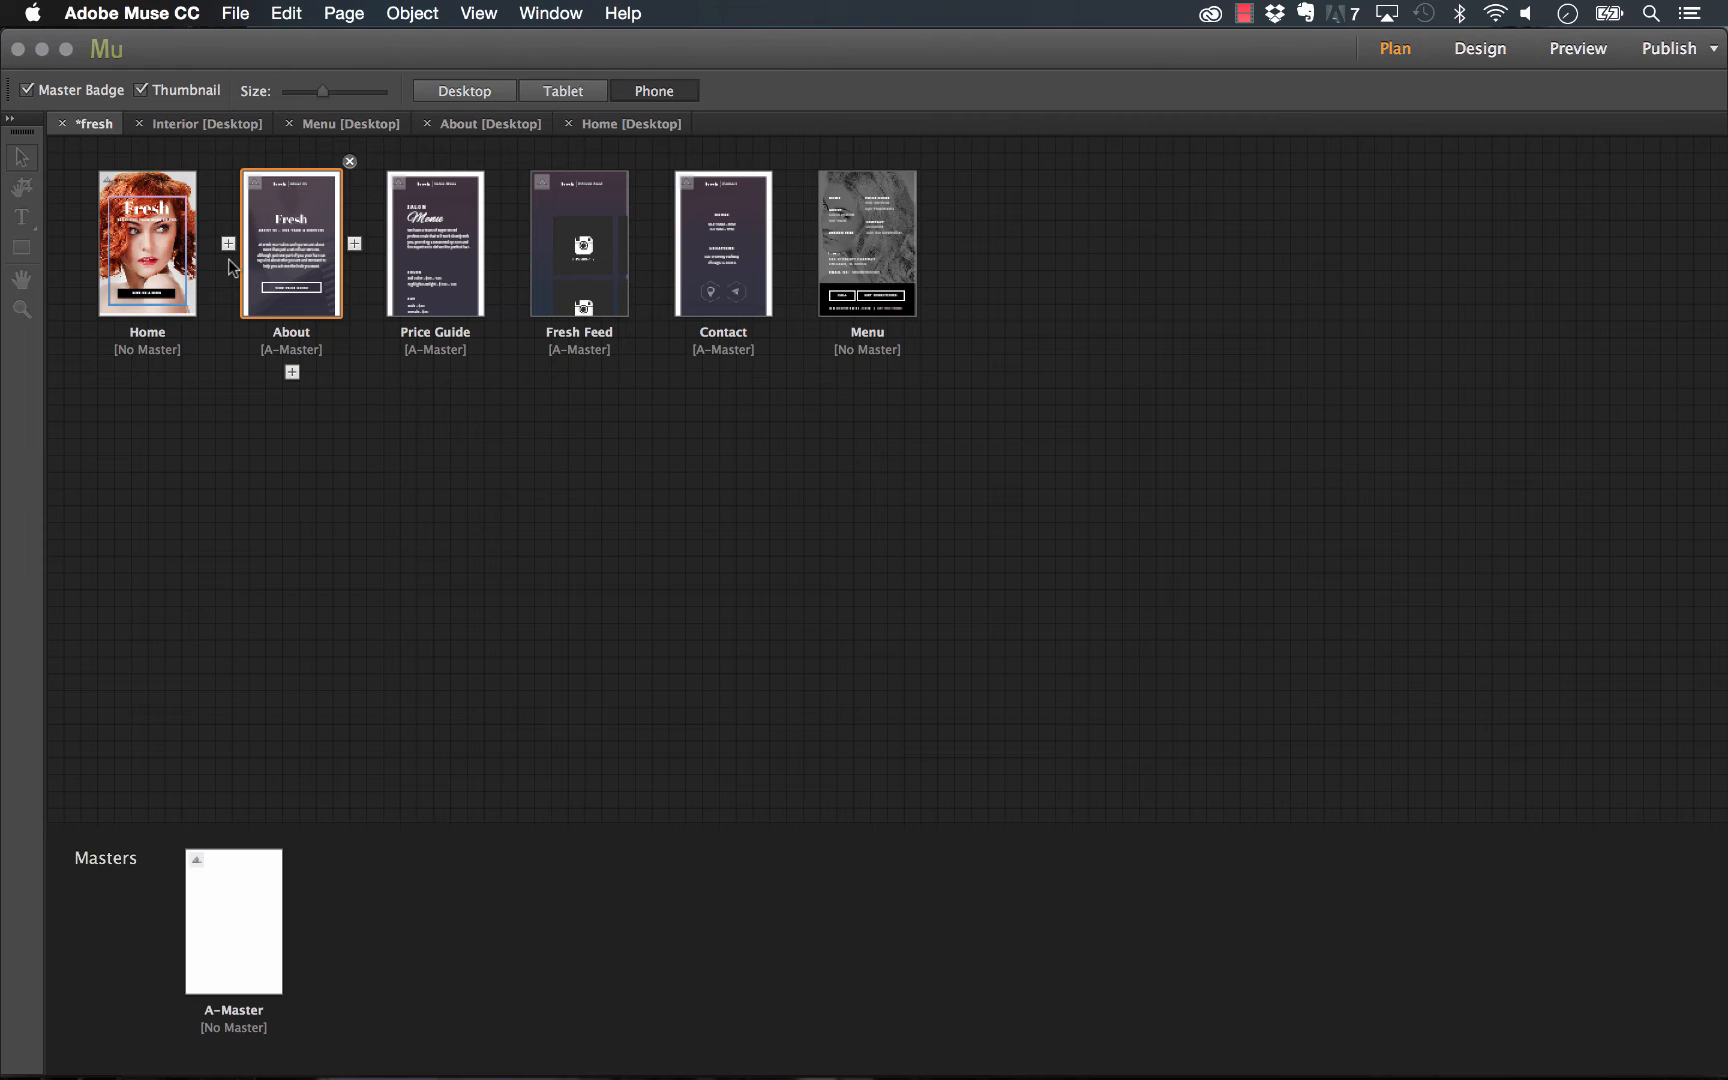
{"action": "left_click", "coordinate": [358, 96]}
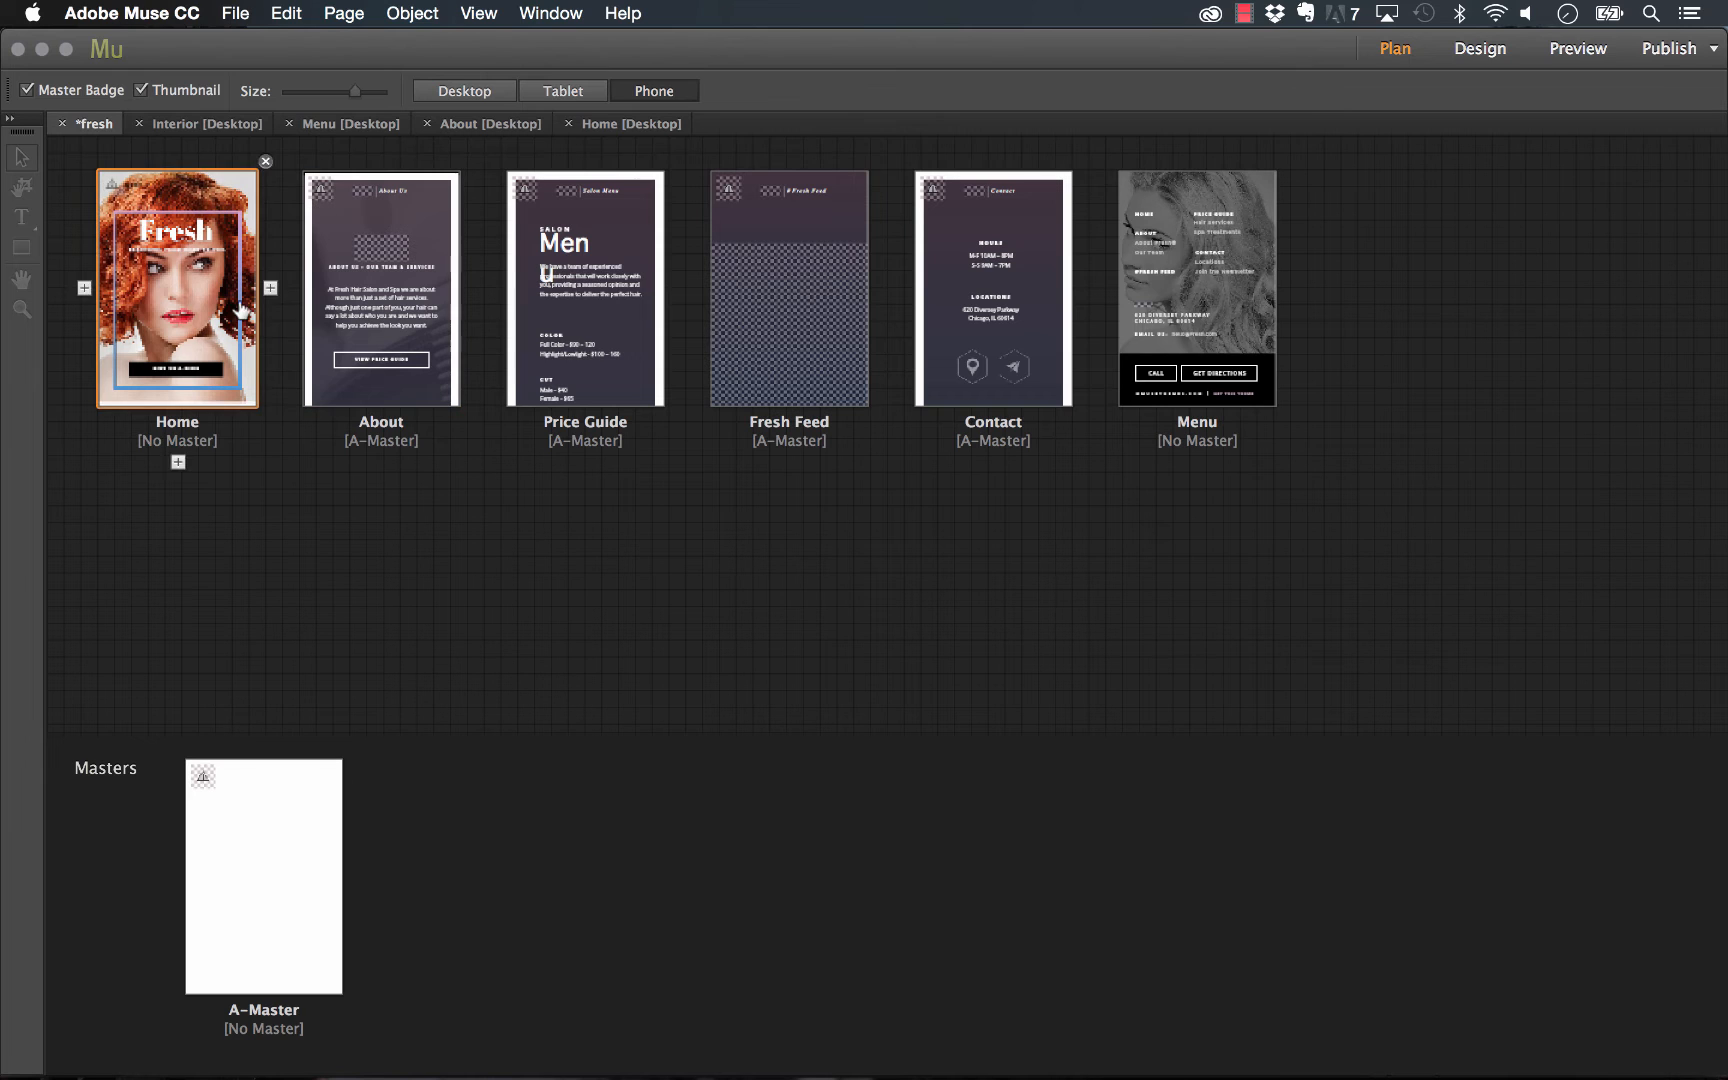
Open the Phone layout's Price Guide page and look through its salon and spa price lists
{"action": "double_click", "coordinate": [585, 289]}
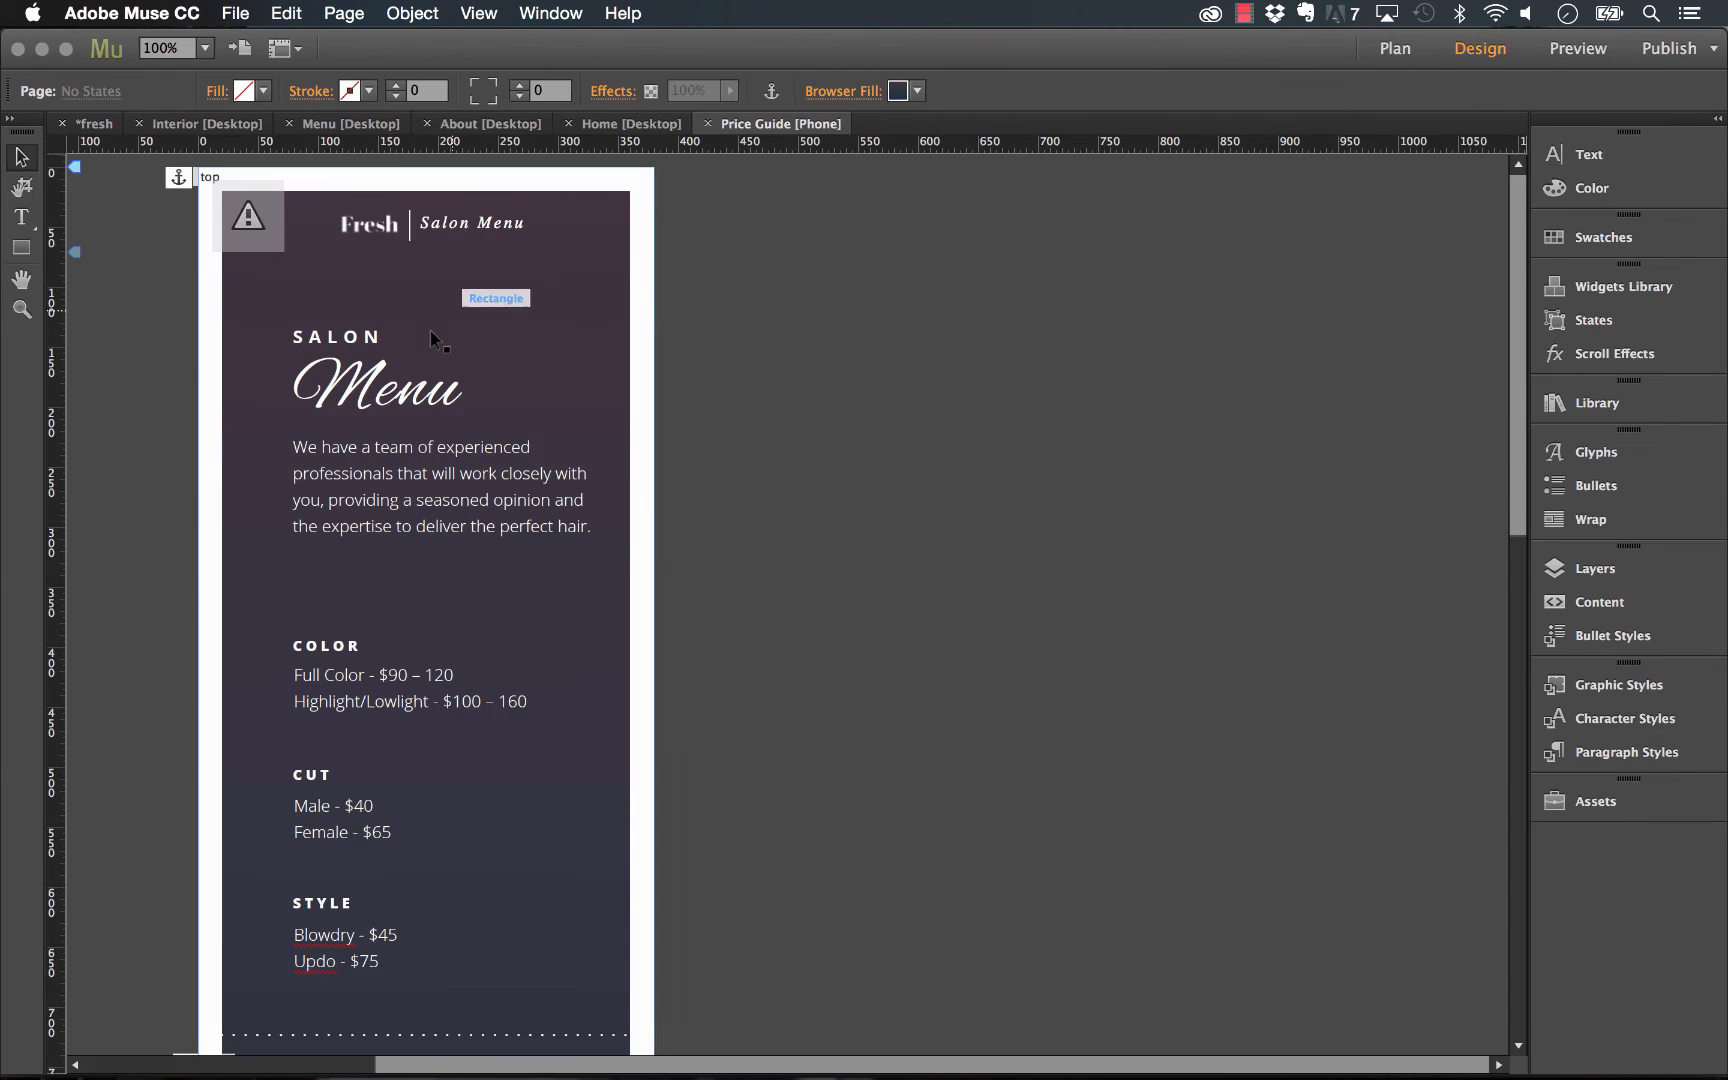
{"action": "scroll", "coordinate": [429, 340], "scroll_direction": "down", "scroll_amount": 20}
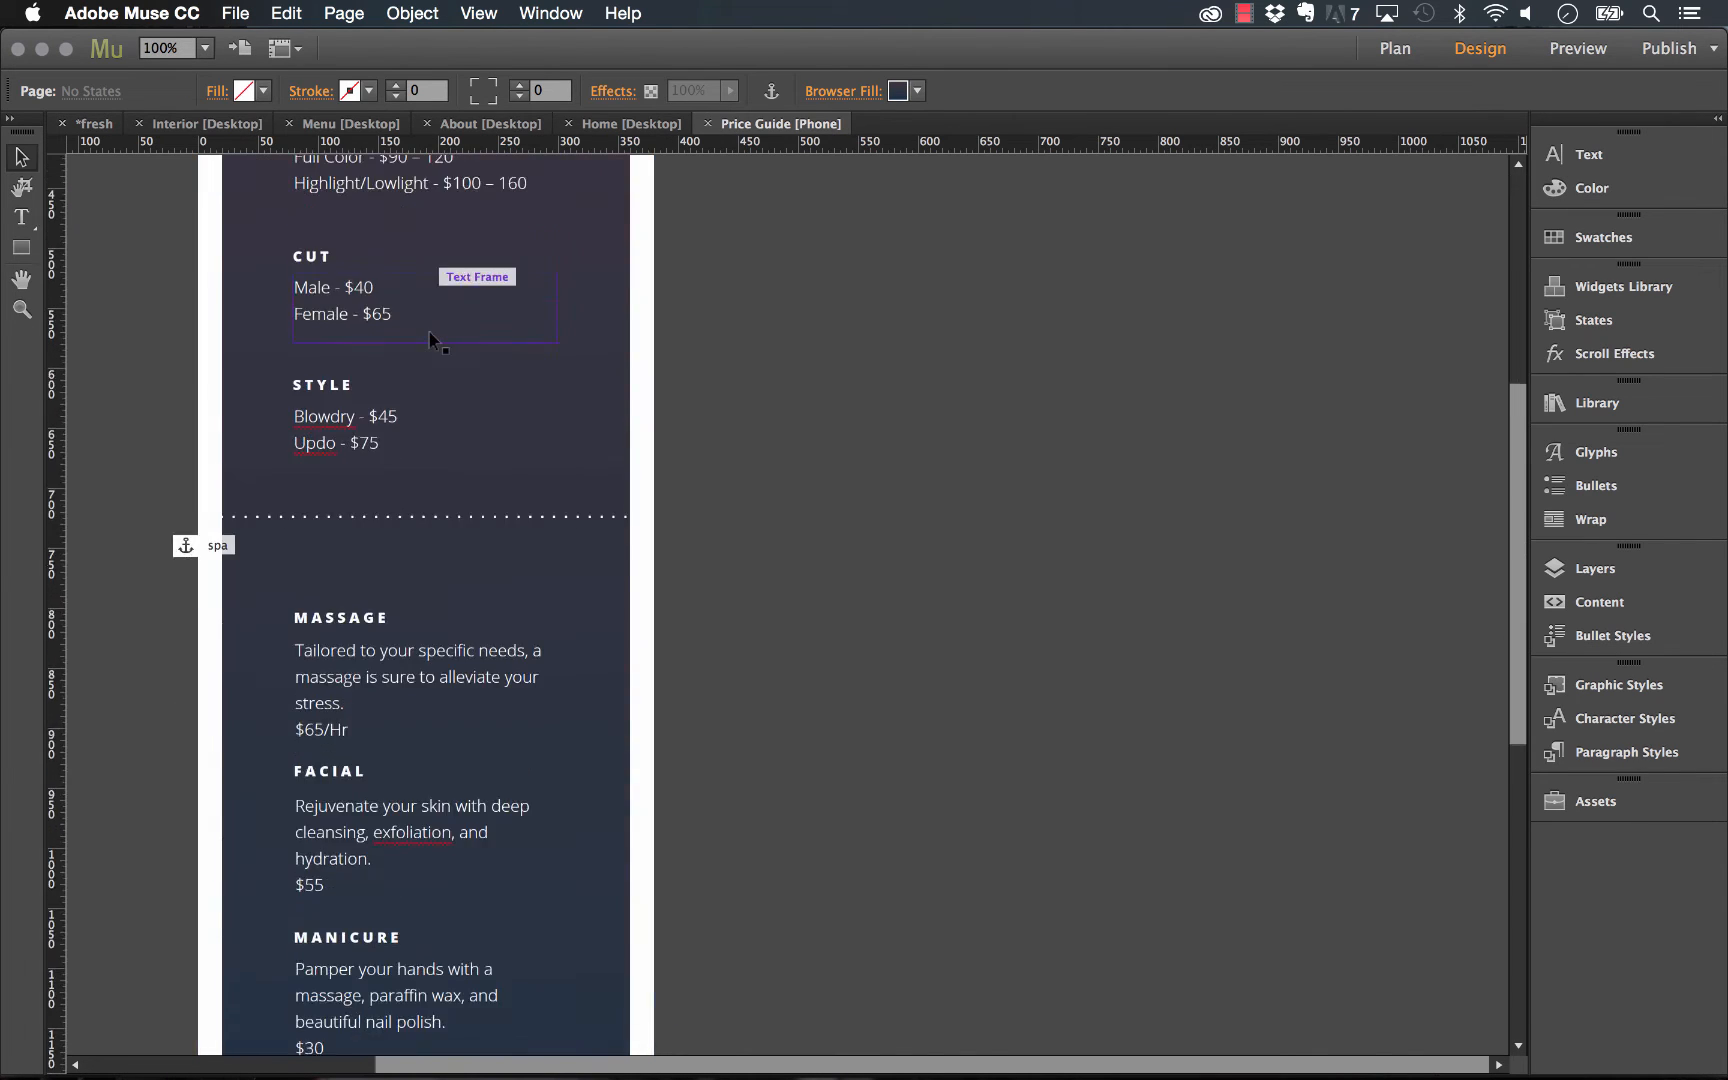
{"action": "scroll", "coordinate": [429, 340], "scroll_direction": "up", "scroll_amount": 20}
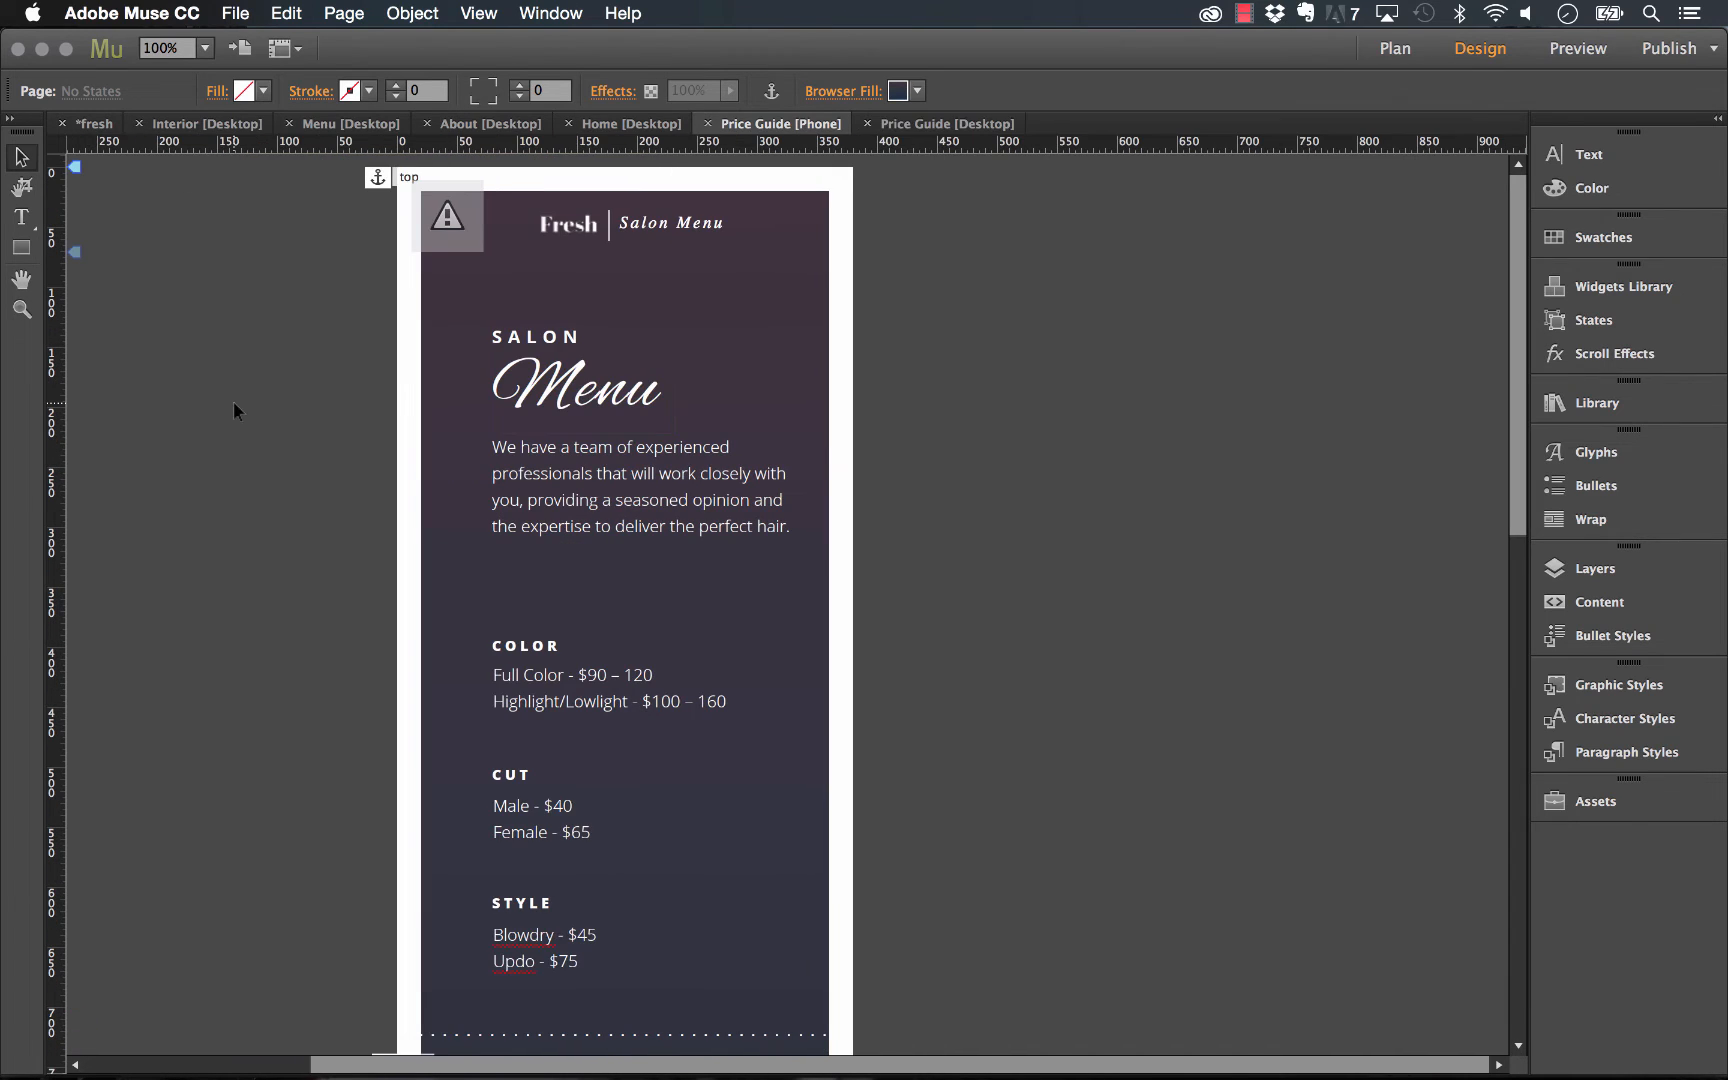
Open the desktop Home page from the fresh site plan and select its full-page border rectangle
{"action": "left_click", "coordinate": [94, 123]}
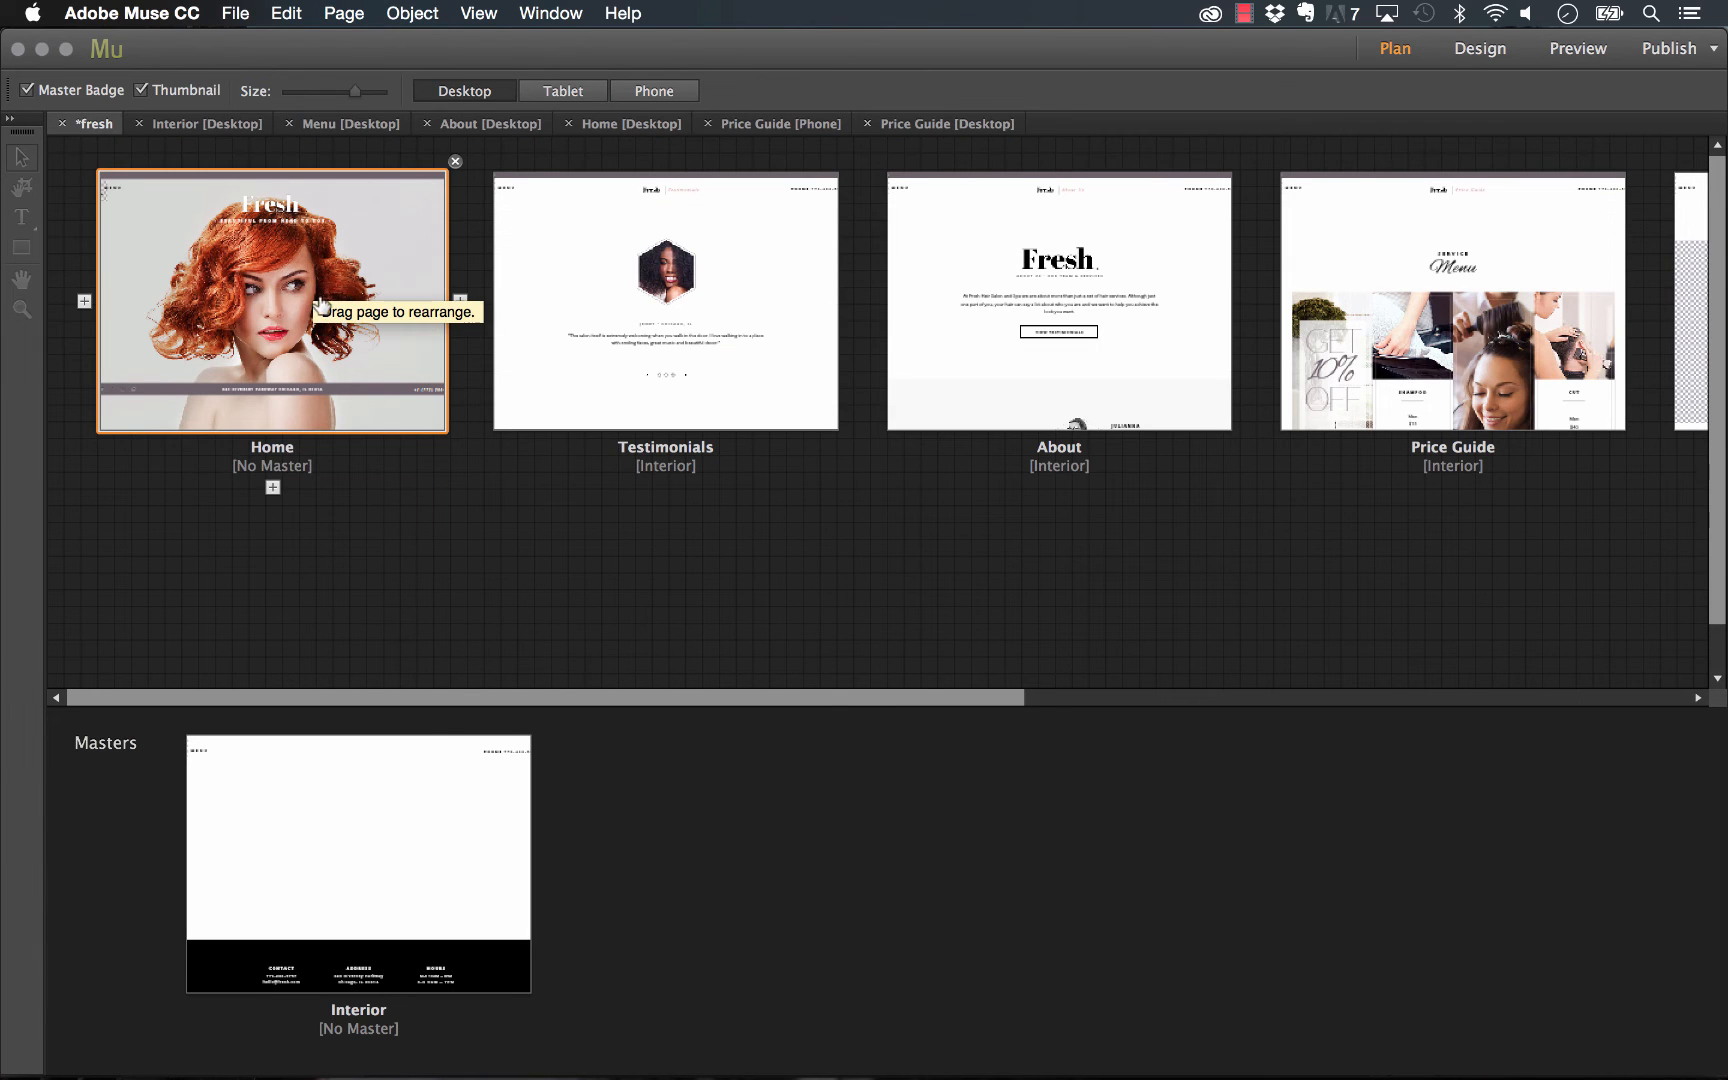
{"action": "double_click", "coordinate": [289, 400]}
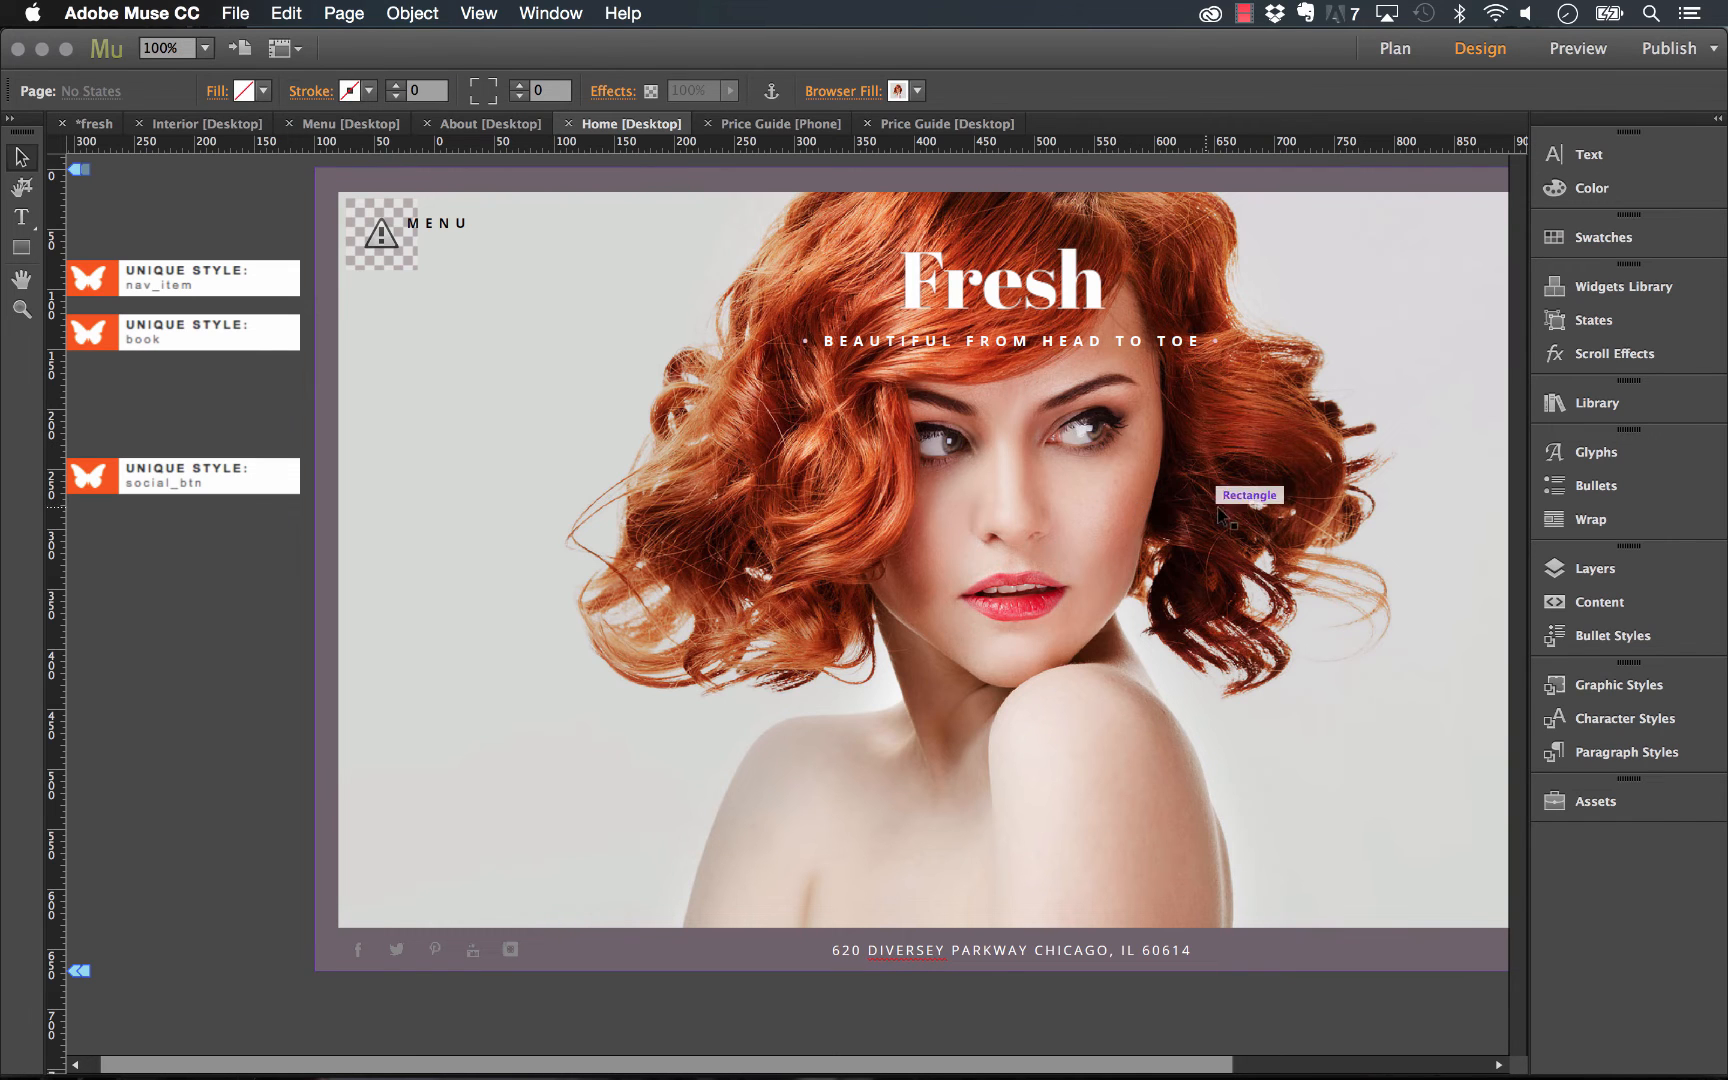
{"action": "left_click", "coordinate": [1232, 505]}
{"action": "left_click_drag", "start_coordinate": [1239, 507], "coordinate": [1011, 505]}
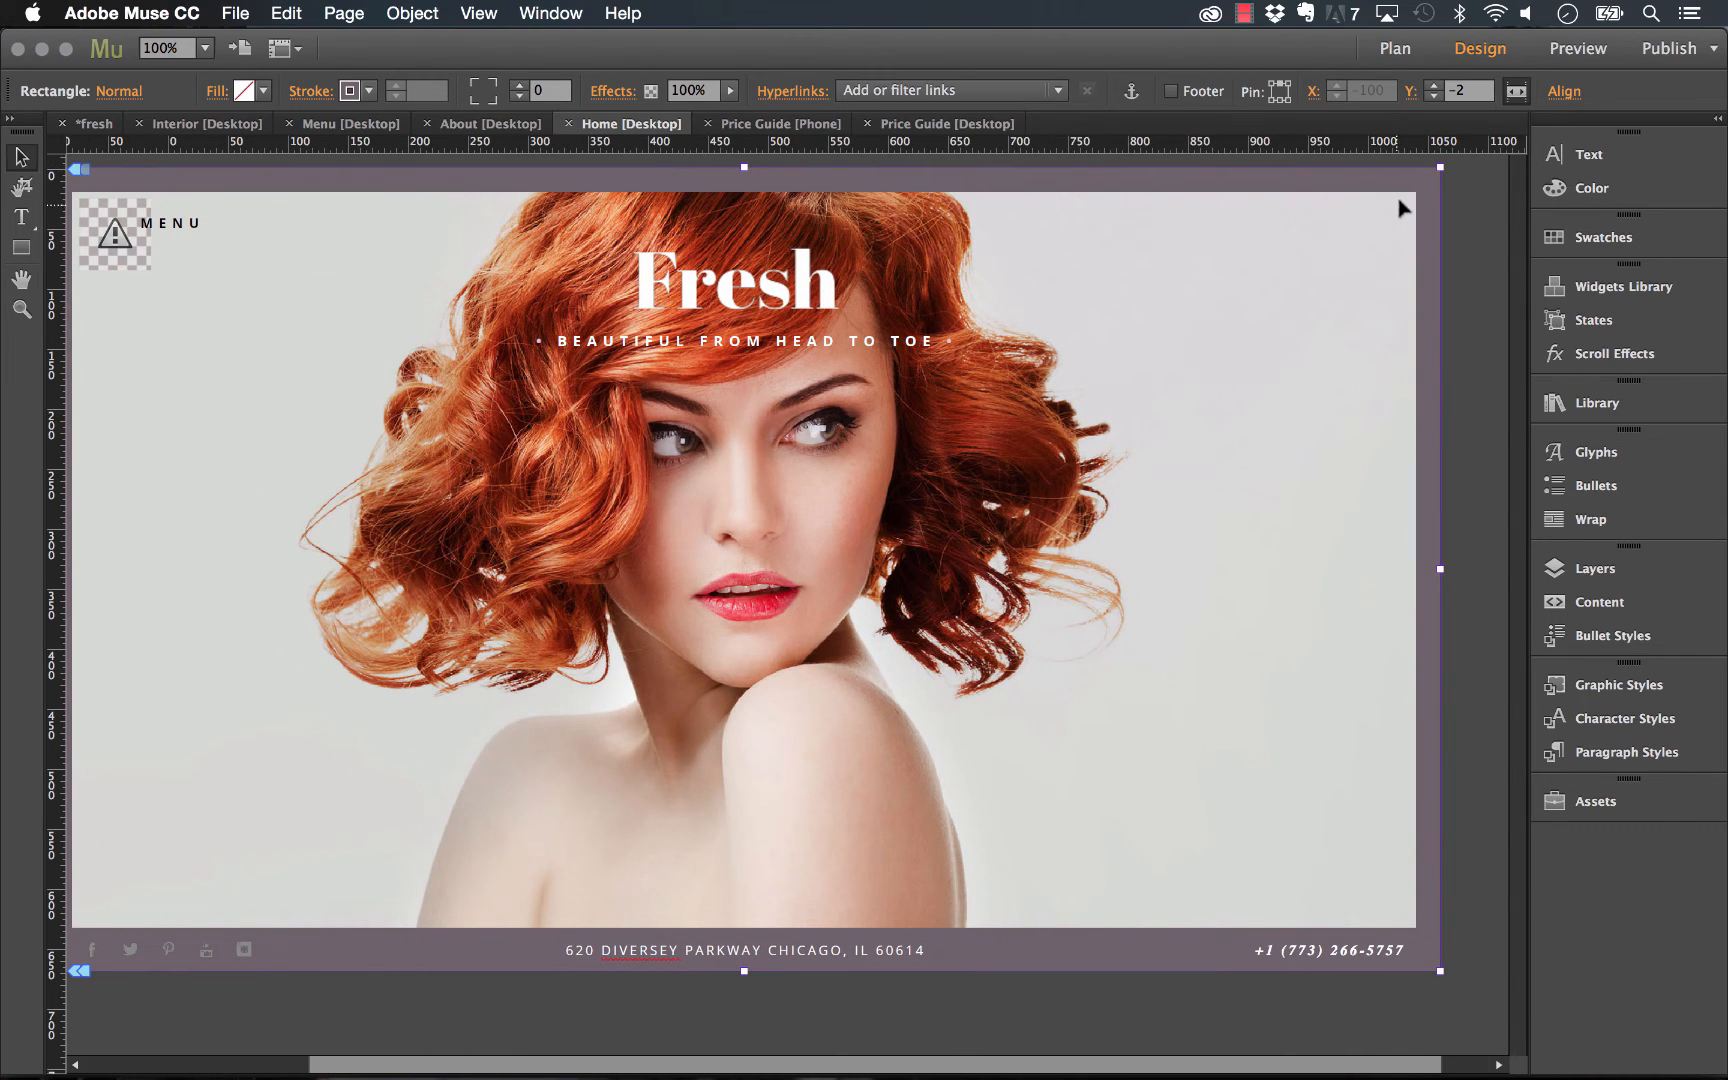
Lower the border rectangle's top edge to Y 77 to check the background behind it, and return it to Y -2
{"action": "left_click_drag", "start_coordinate": [1437, 168], "coordinate": [1318, 262]}
{"action": "left_click", "coordinate": [1297, 198]}
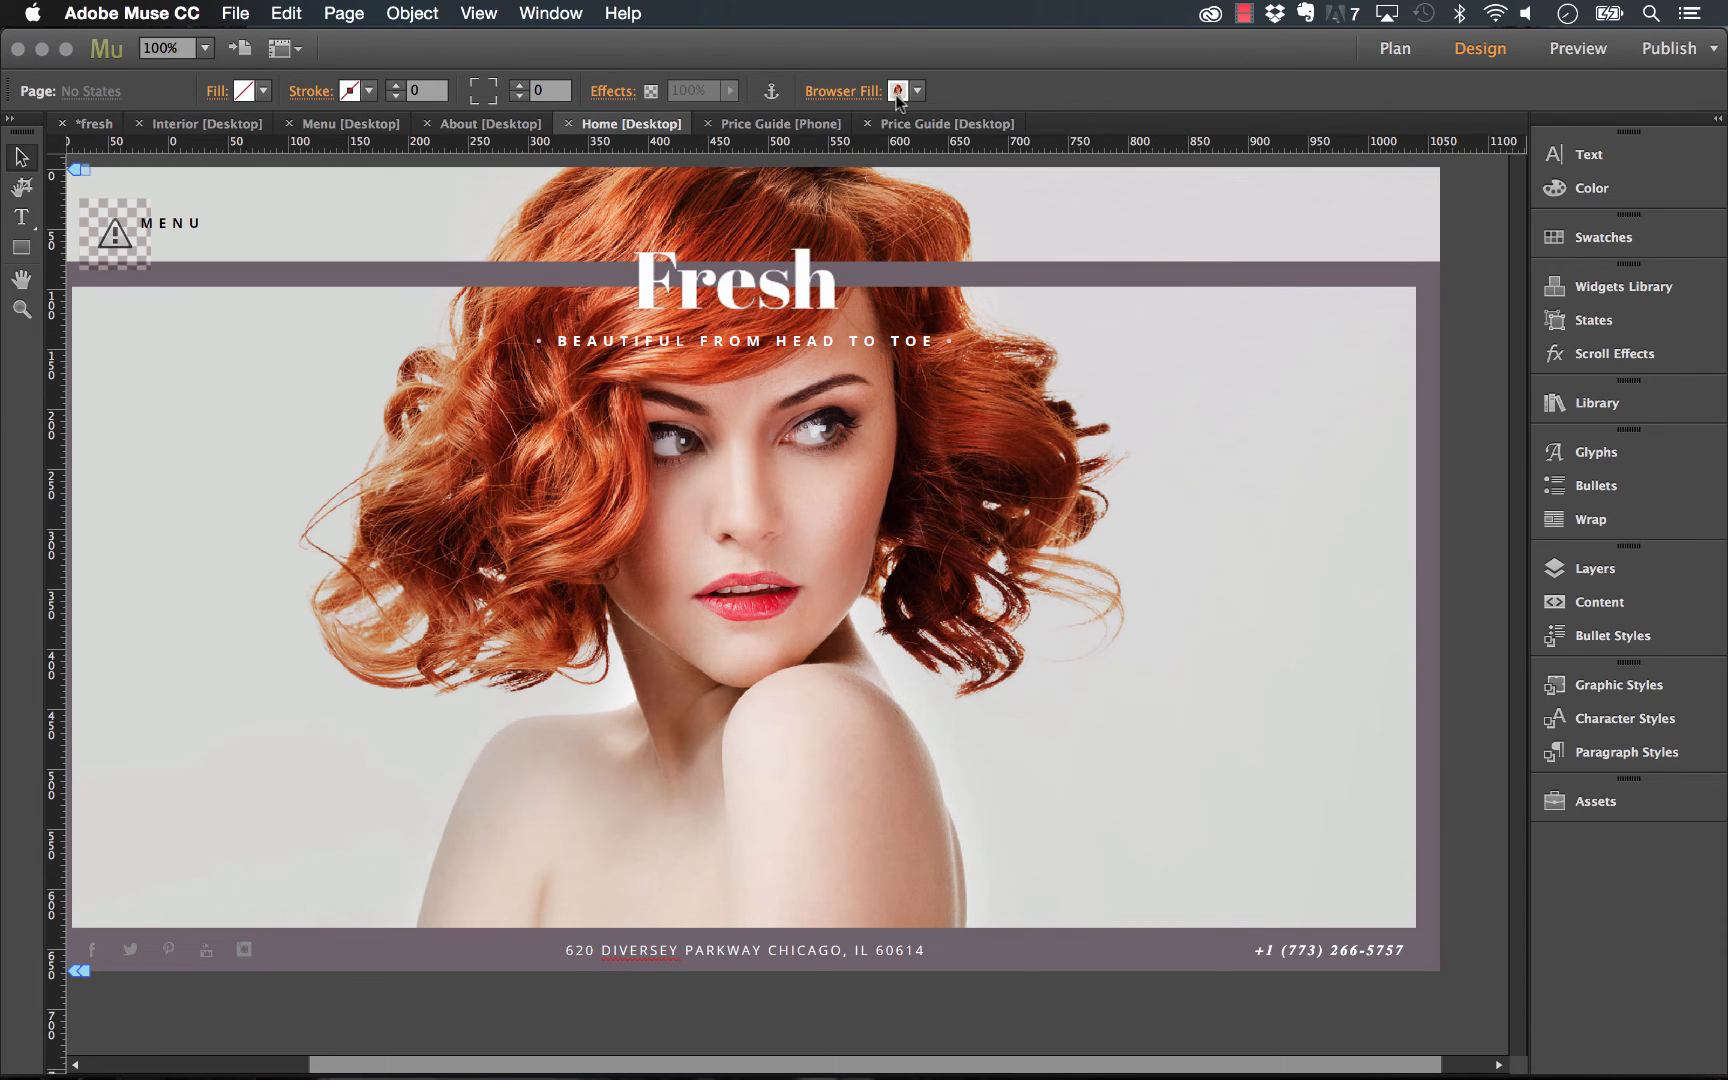
{"action": "left_click", "coordinate": [1060, 345]}
{"action": "left_click", "coordinate": [1300, 275]}
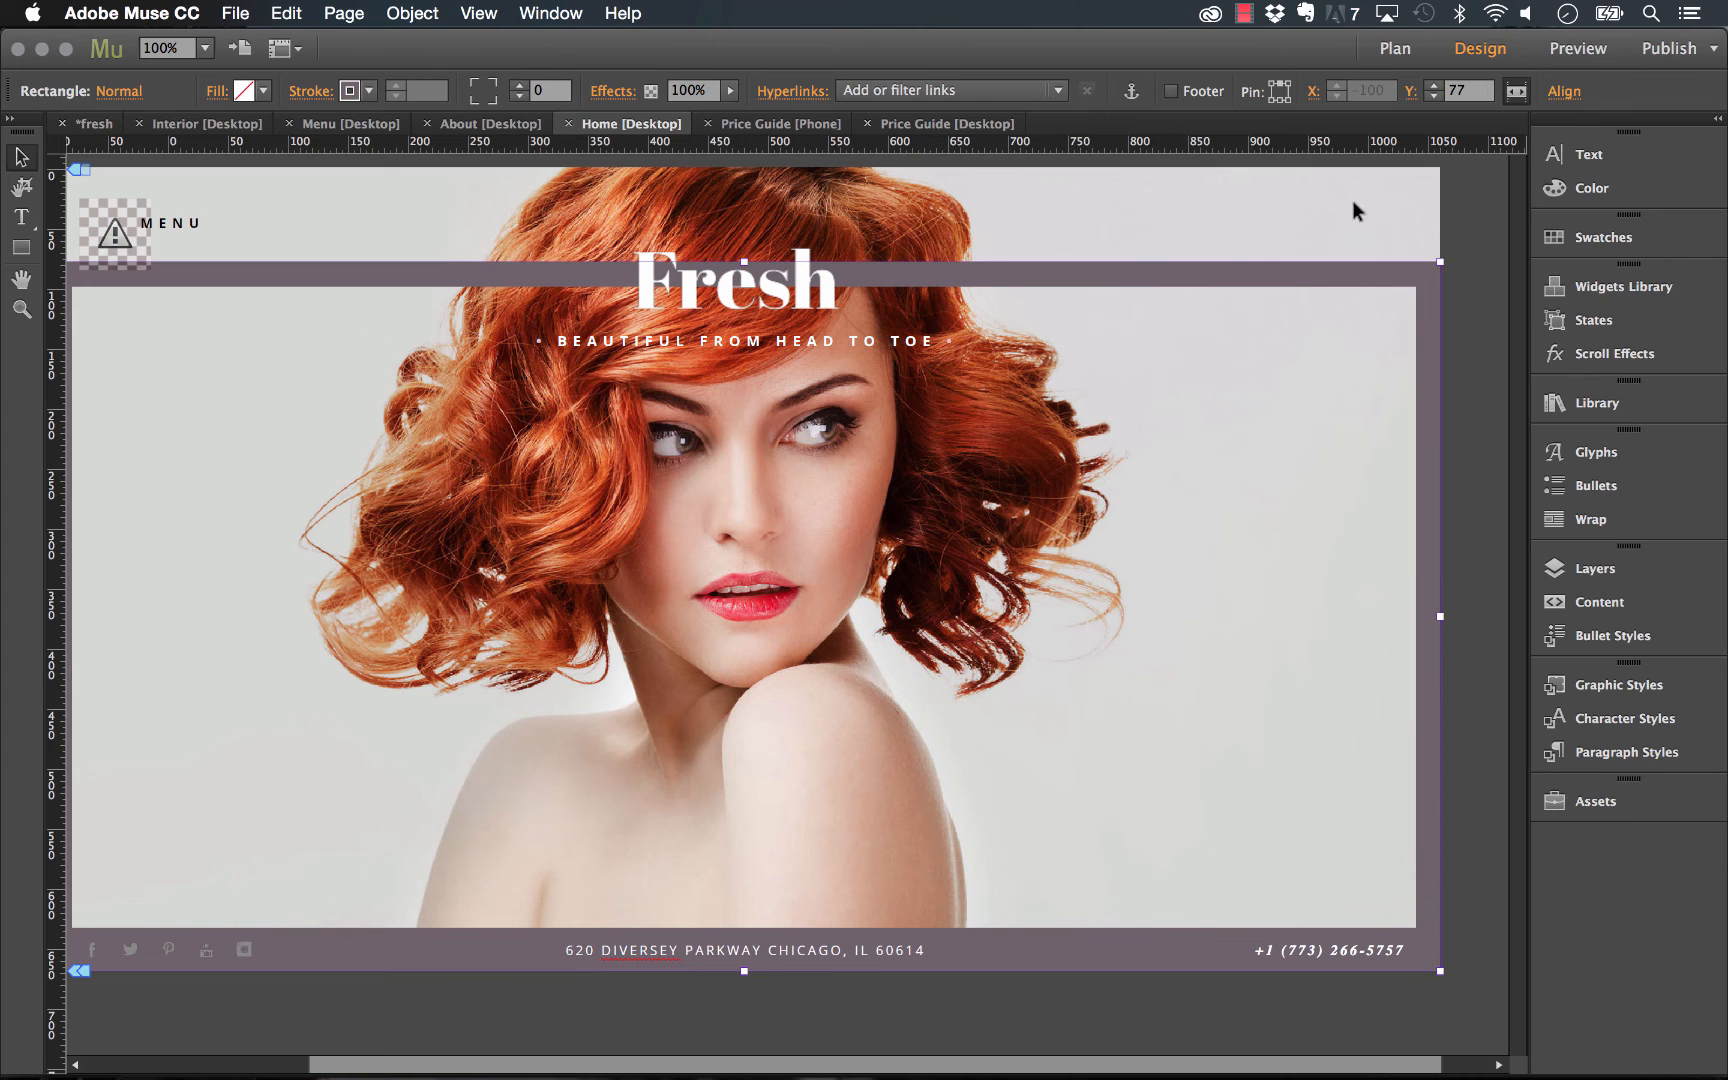
{"action": "mouse_move", "coordinate": [1440, 262]}
{"action": "left_mouse_down"}
{"action": "mouse_move", "coordinate": [1446, 189]}
{"action": "mouse_move", "coordinate": [1447, 255]}
{"action": "left_mouse_up"}
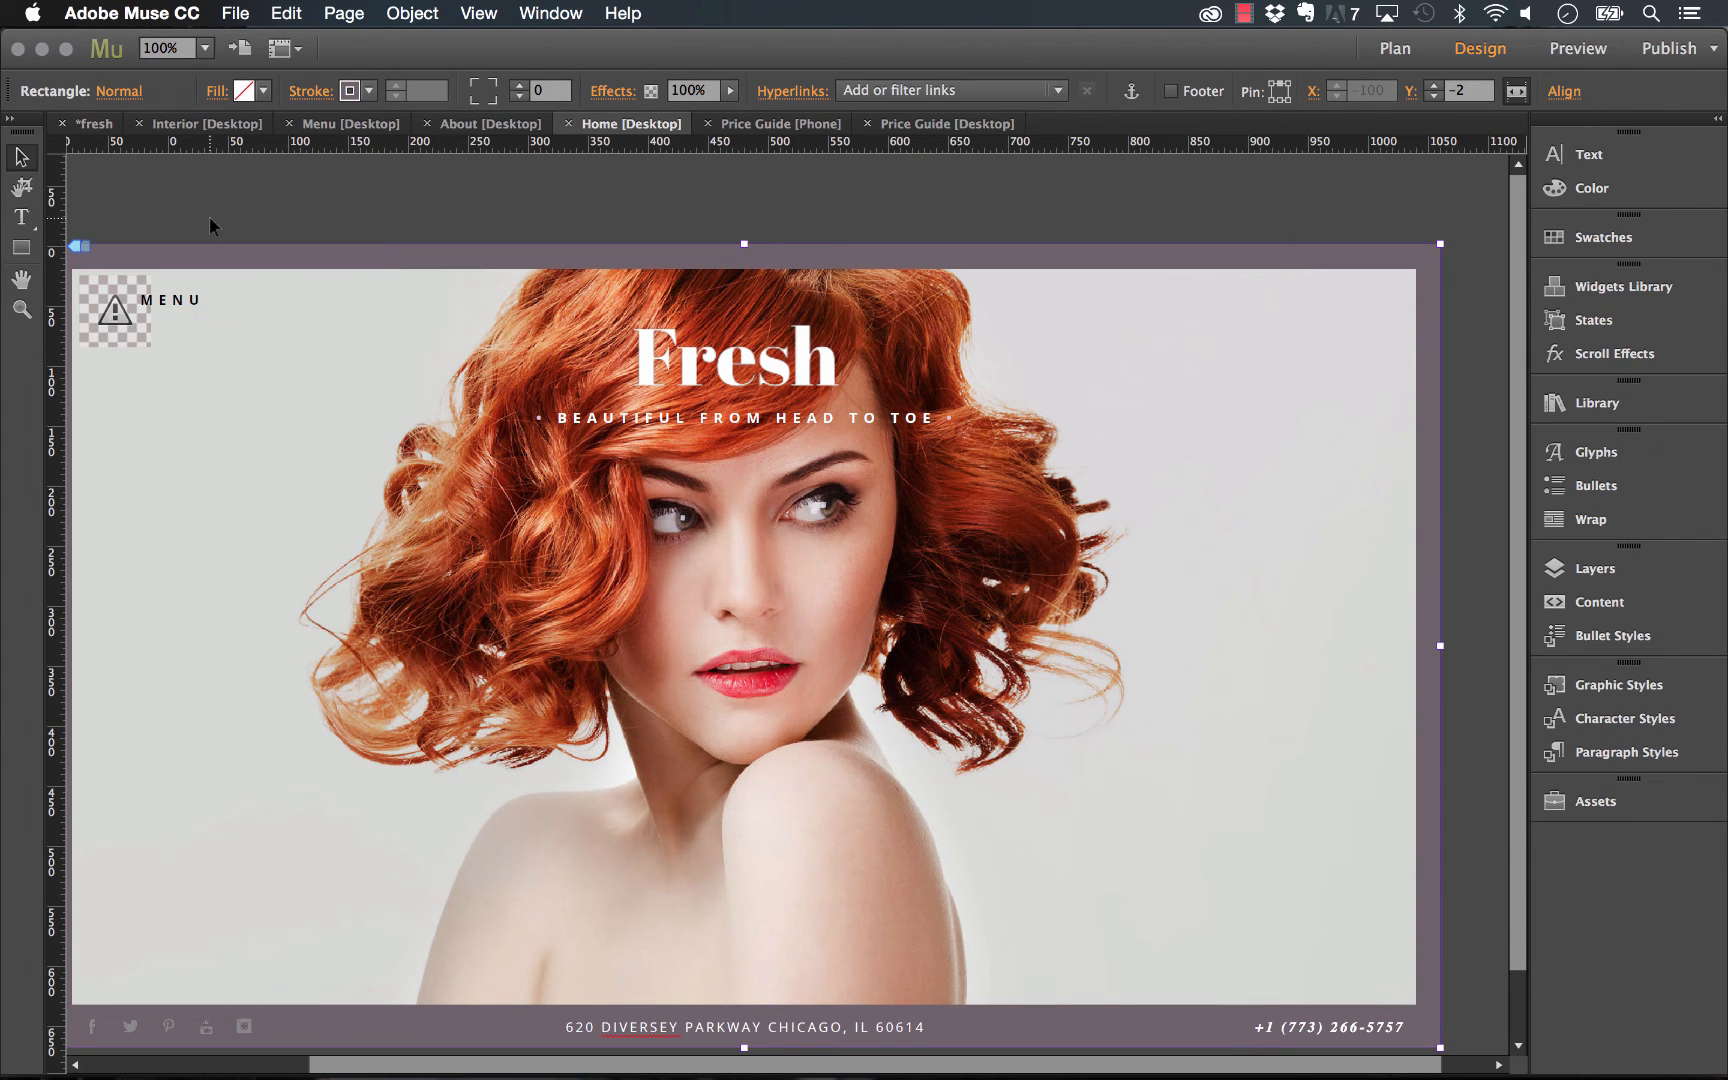
Open the desktop About page from the fresh site plan and go to its Our Team section
{"action": "left_click", "coordinate": [94, 123]}
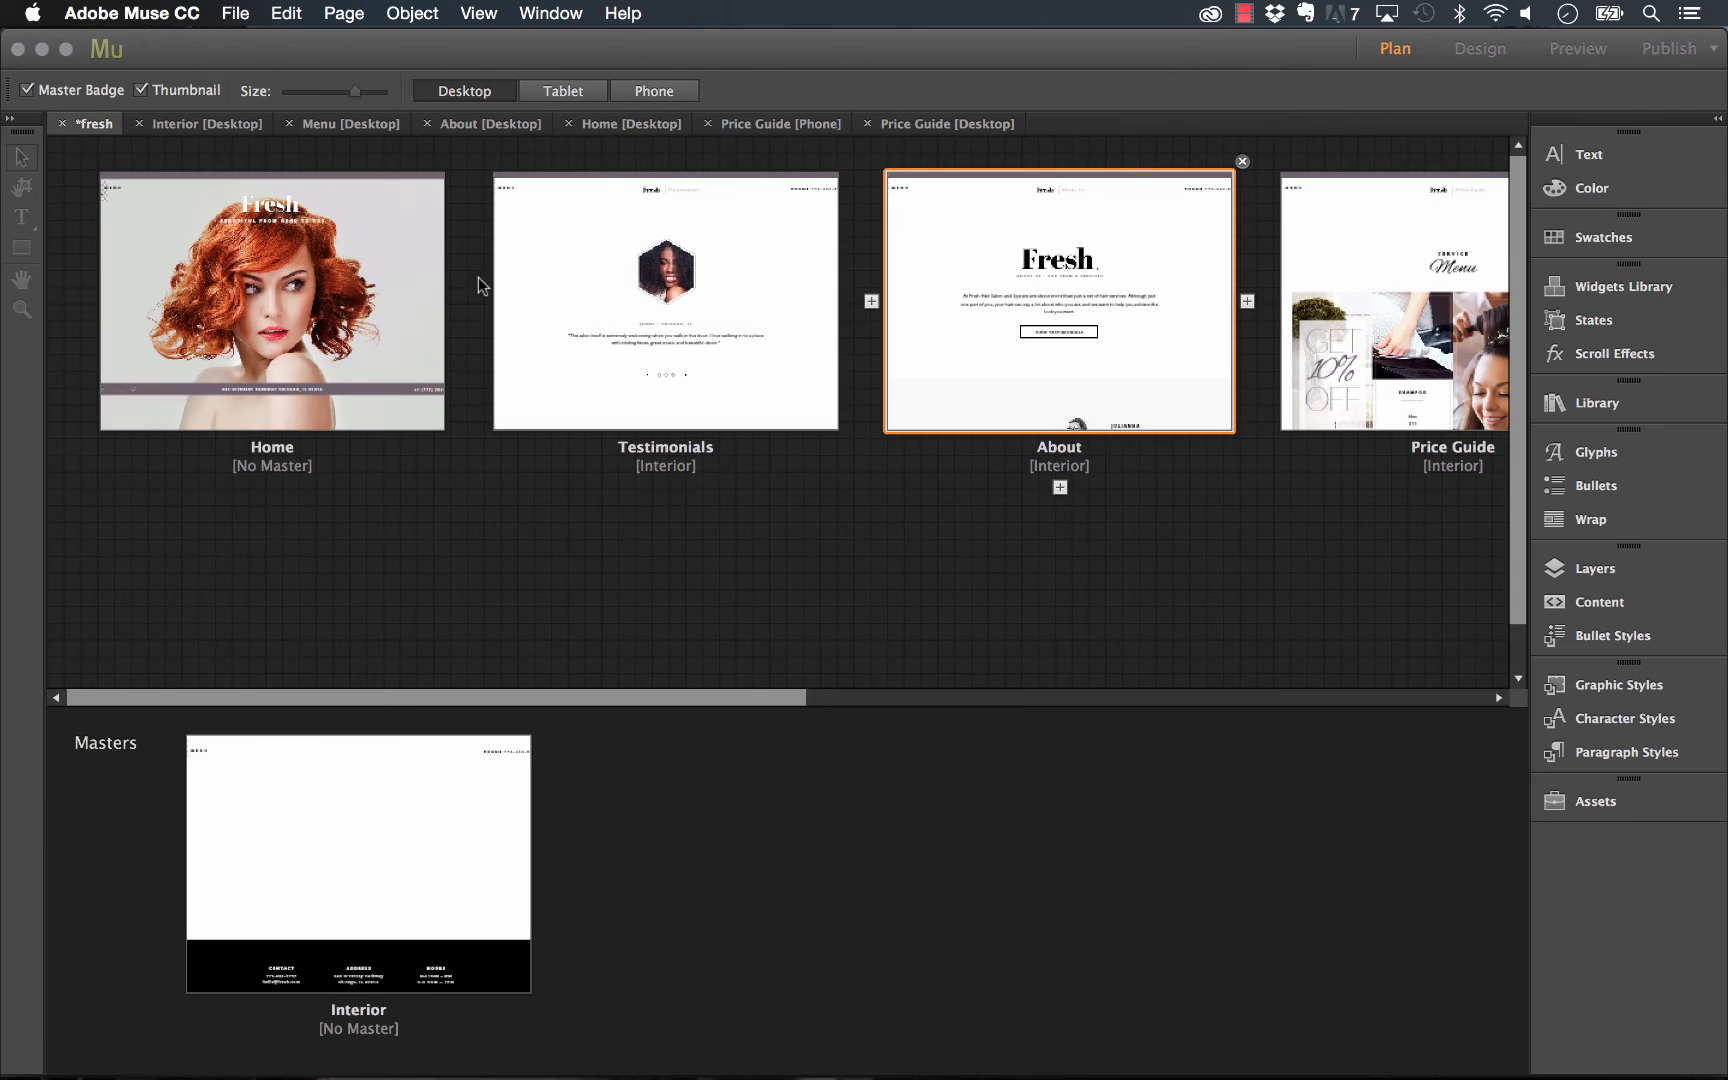
{"action": "scroll", "coordinate": [1040, 458], "scroll_direction": "right", "scroll_amount": 5}
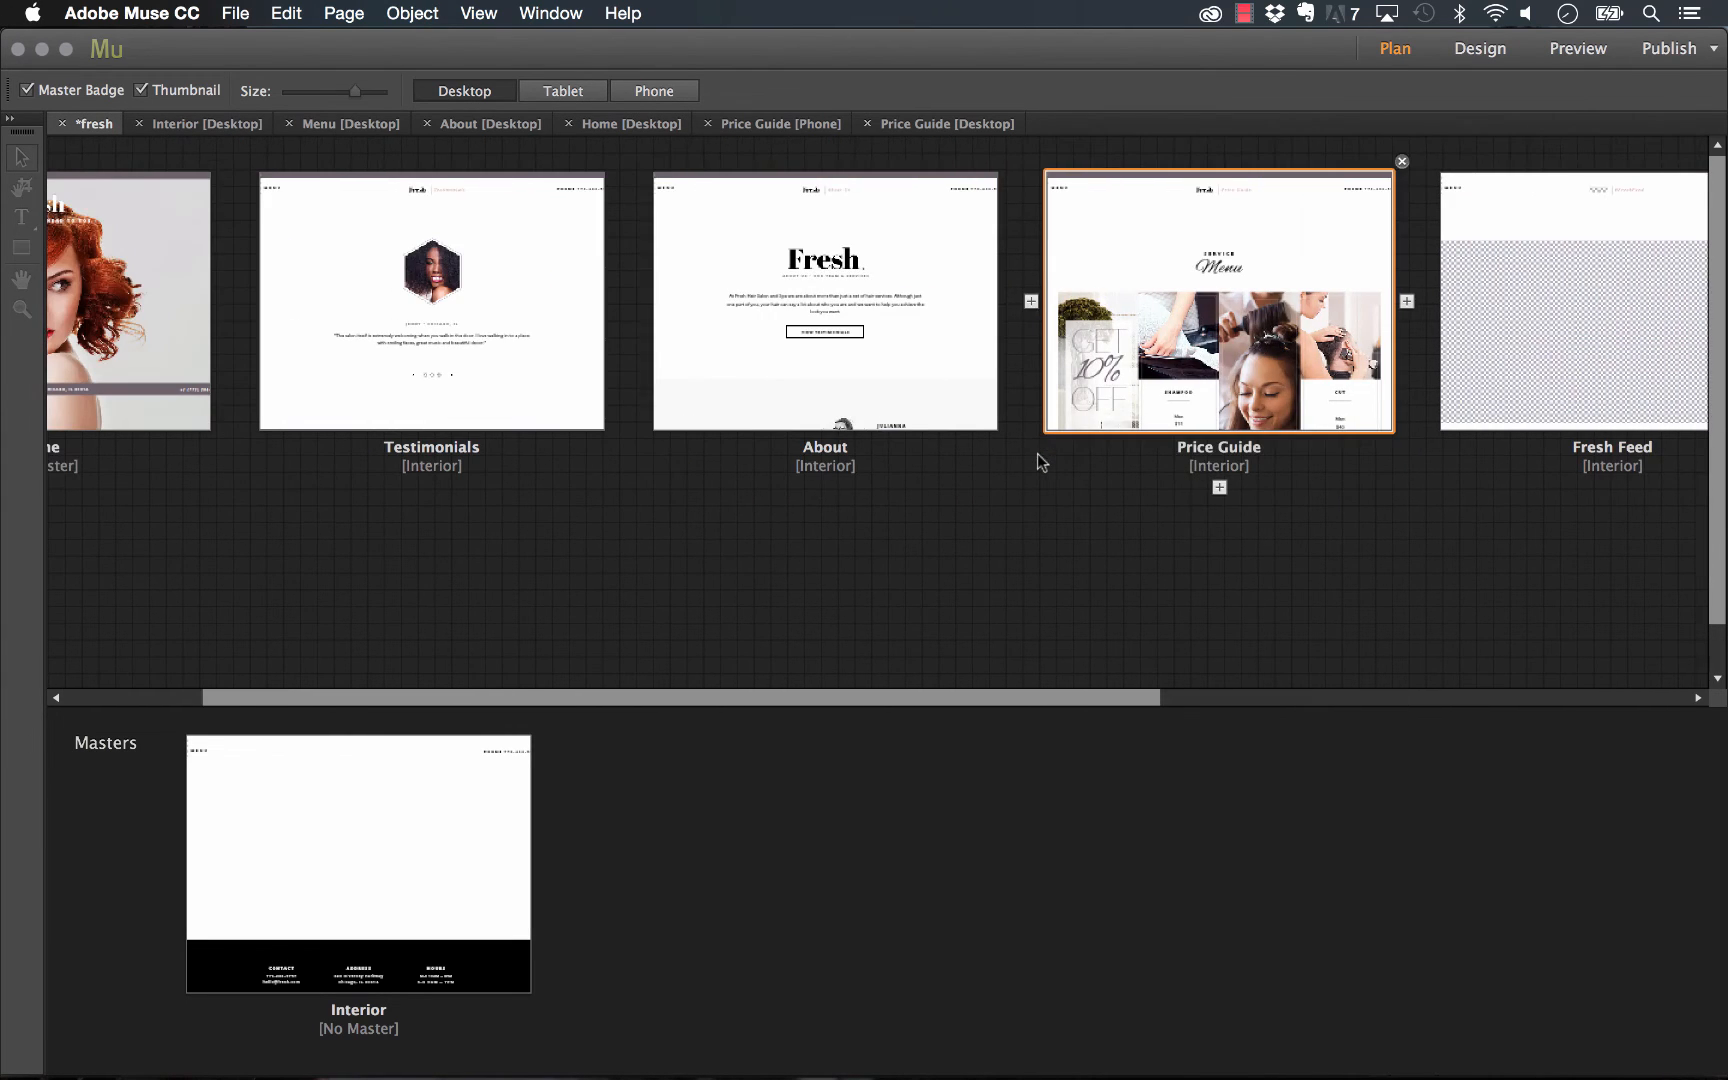
{"action": "double_click", "coordinate": [826, 293]}
{"action": "scroll", "coordinate": [826, 289], "scroll_direction": "up", "scroll_amount": 15}
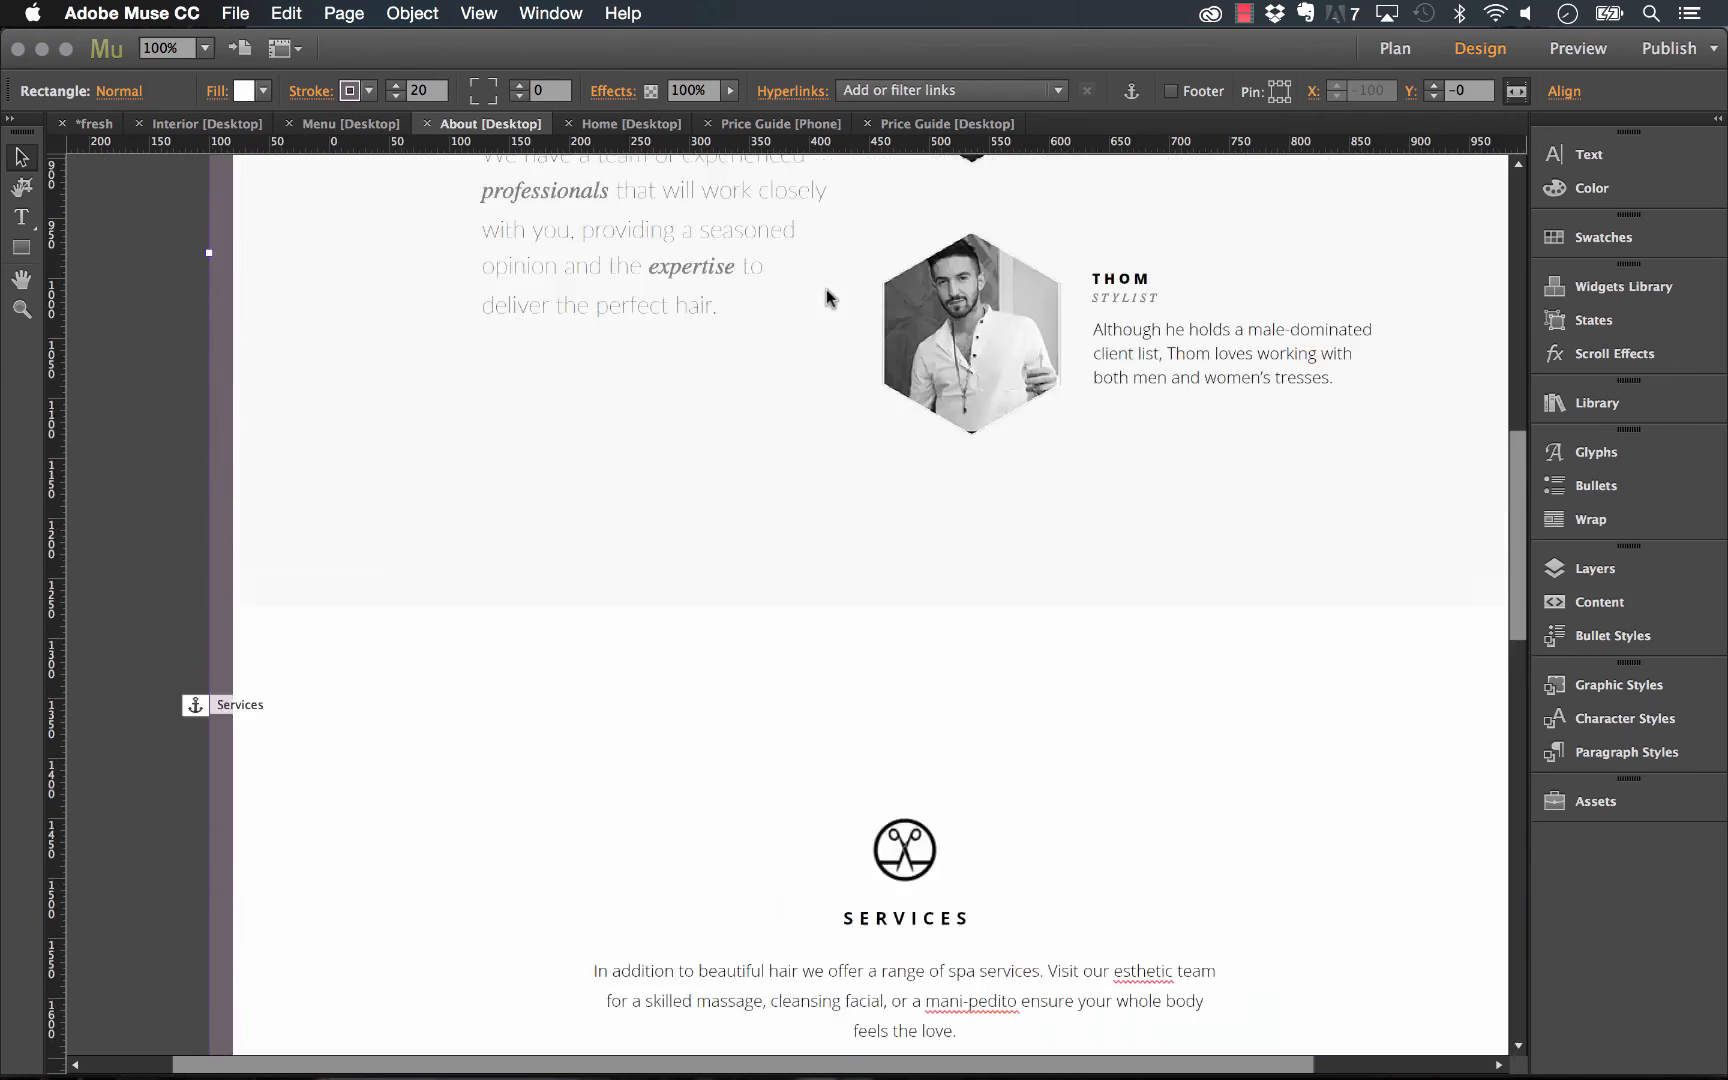
Select the upper team photo's frame inside the Our Team group and check its Replace Background Image option without using it
{"action": "left_click", "coordinate": [958, 440]}
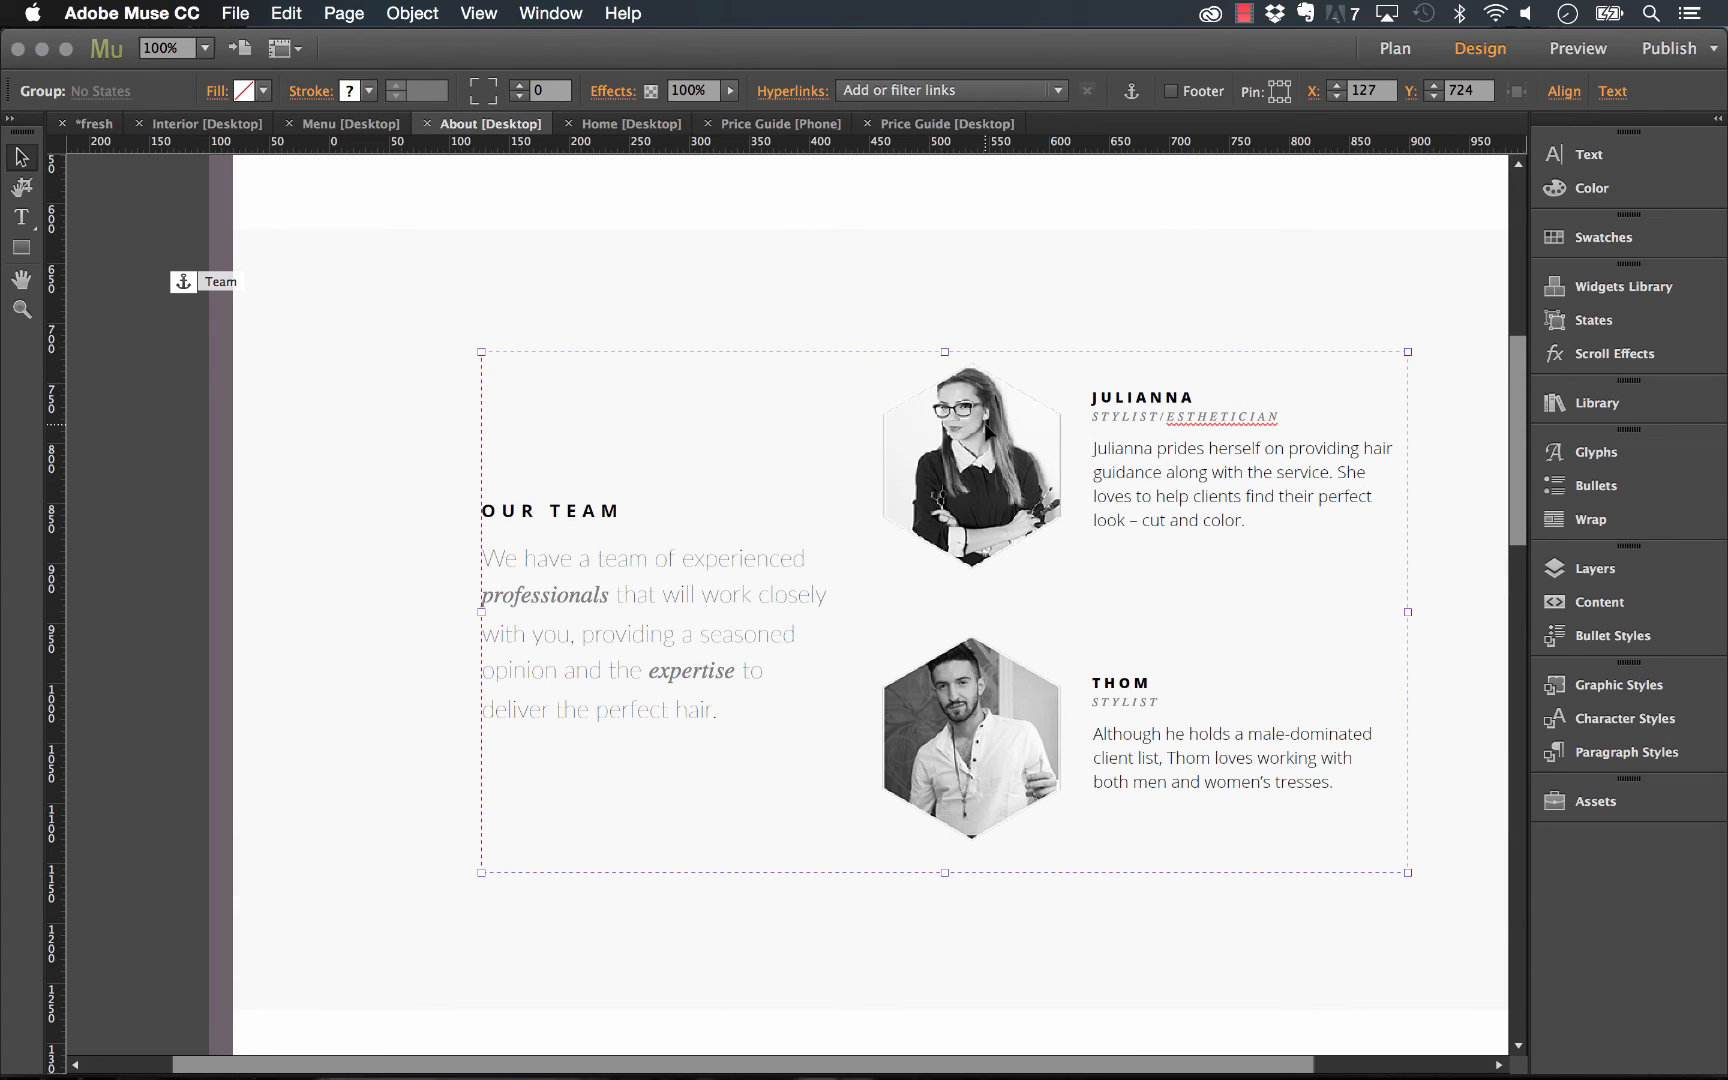
{"action": "left_click", "coordinate": [975, 430]}
{"action": "left_click", "coordinate": [975, 430]}
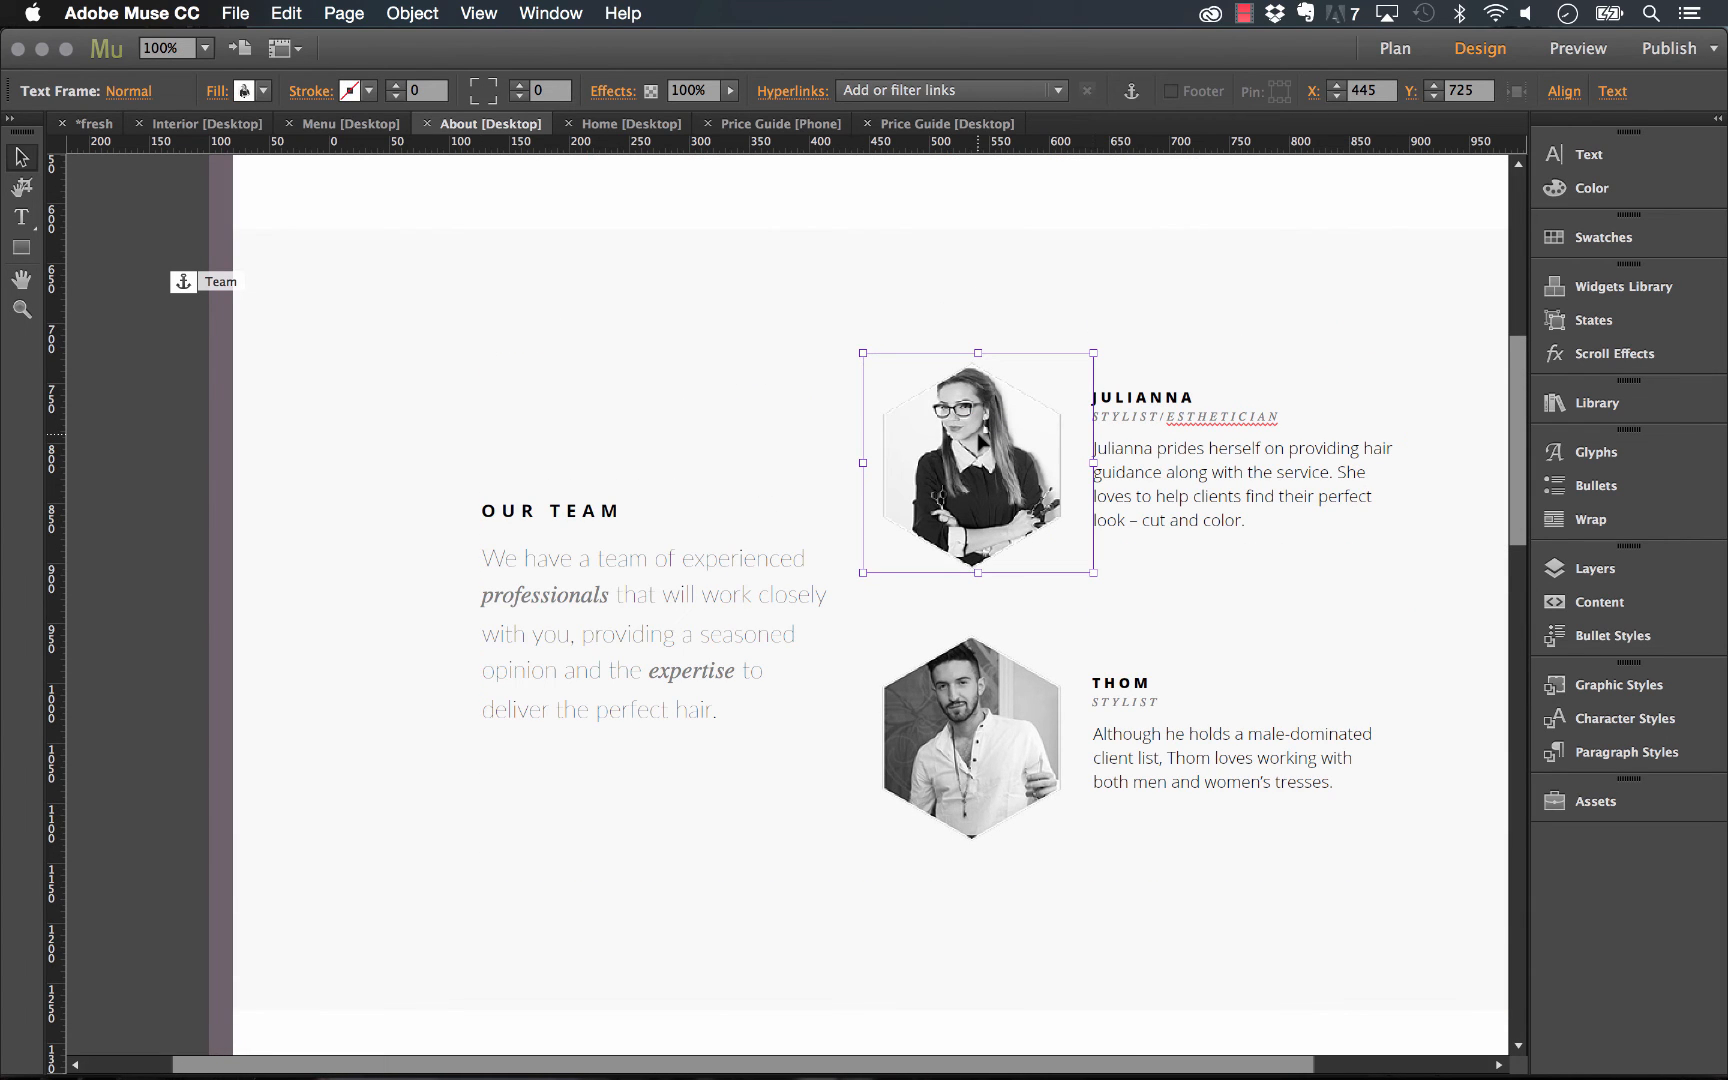
{"action": "right_click", "coordinate": [983, 440]}
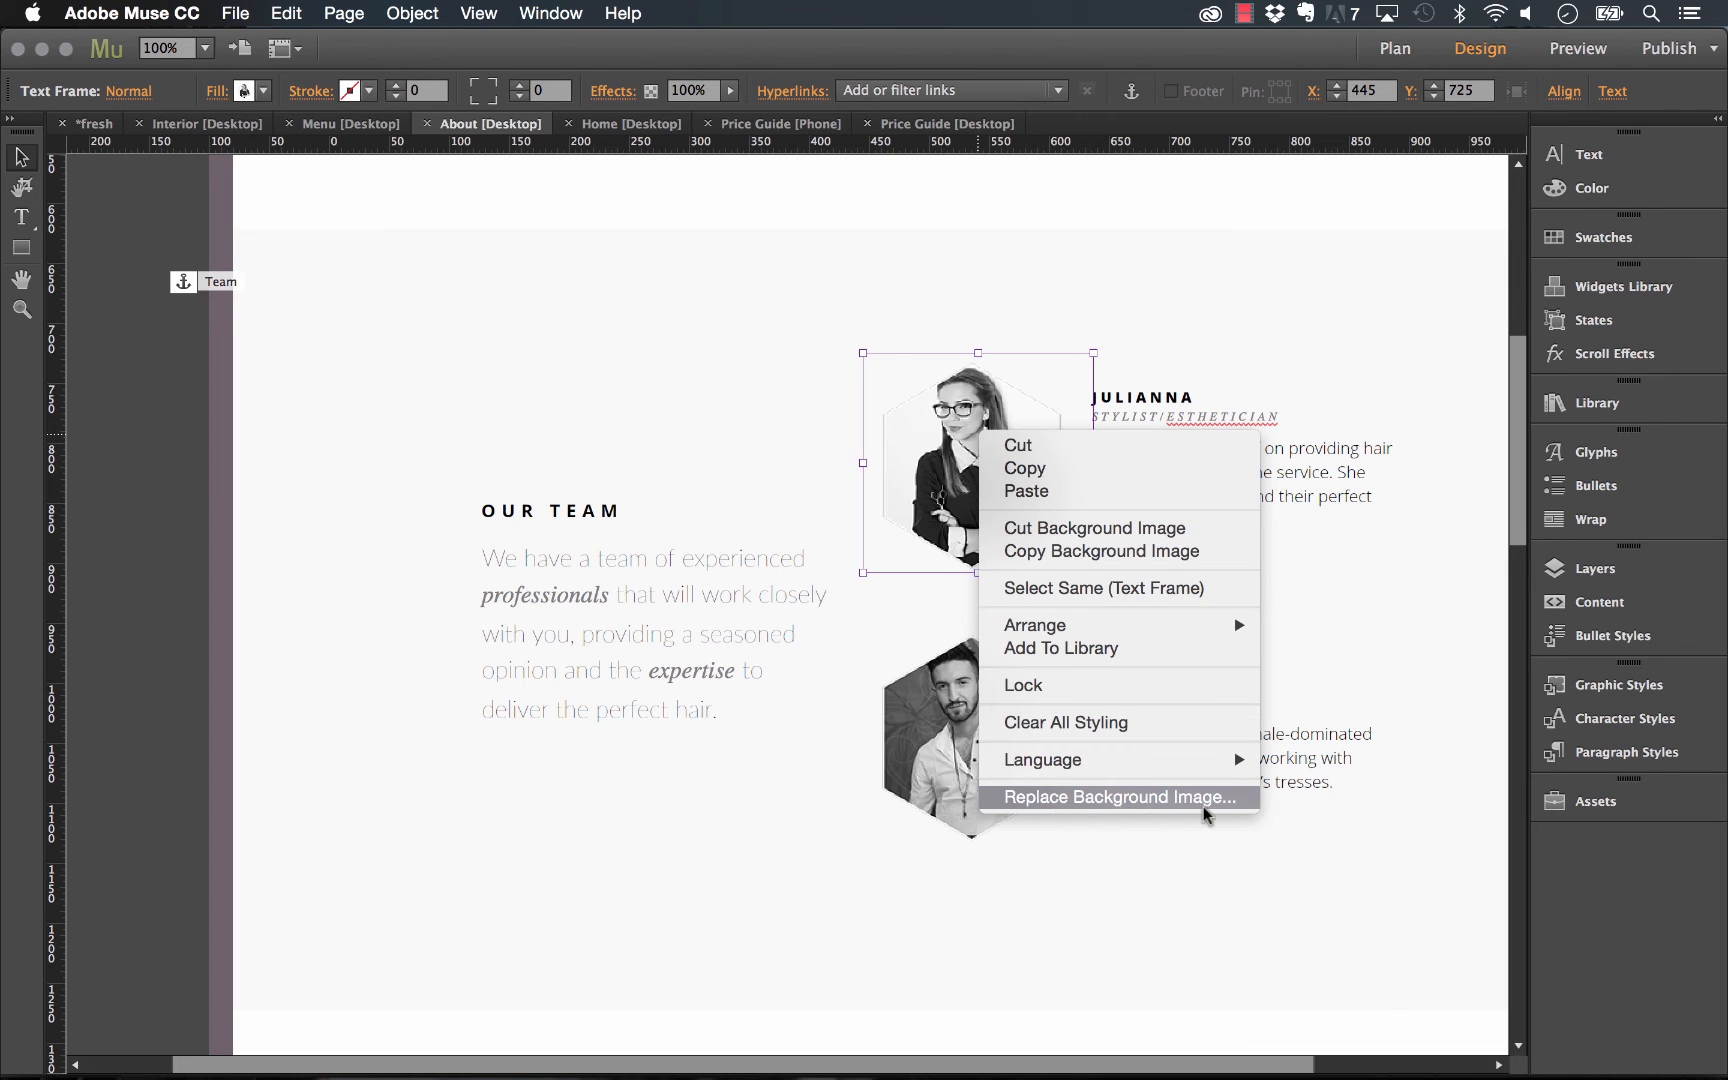
{"action": "left_click", "coordinate": [785, 940]}
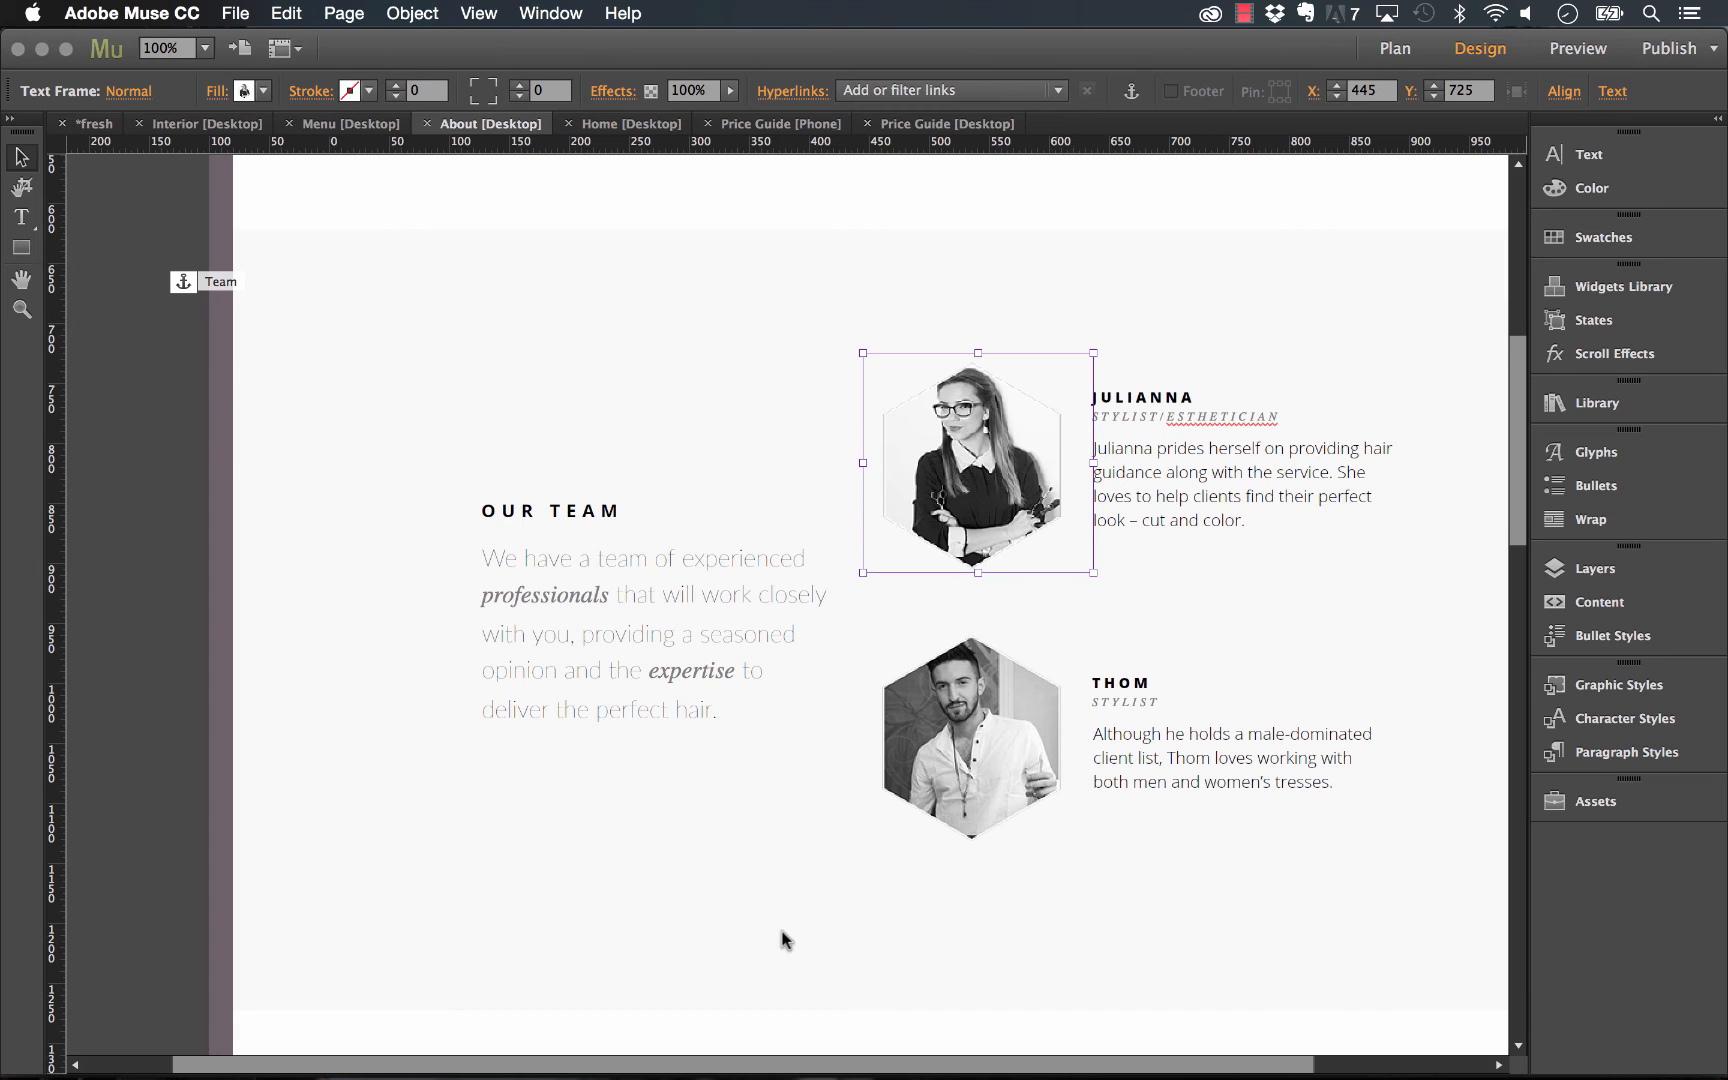
Return to the beginning of the About page and view the desktop Menu page
{"action": "scroll", "coordinate": [785, 940], "scroll_direction": "up", "scroll_amount": 10}
{"action": "scroll", "coordinate": [785, 940], "scroll_direction": "right", "scroll_amount": 5}
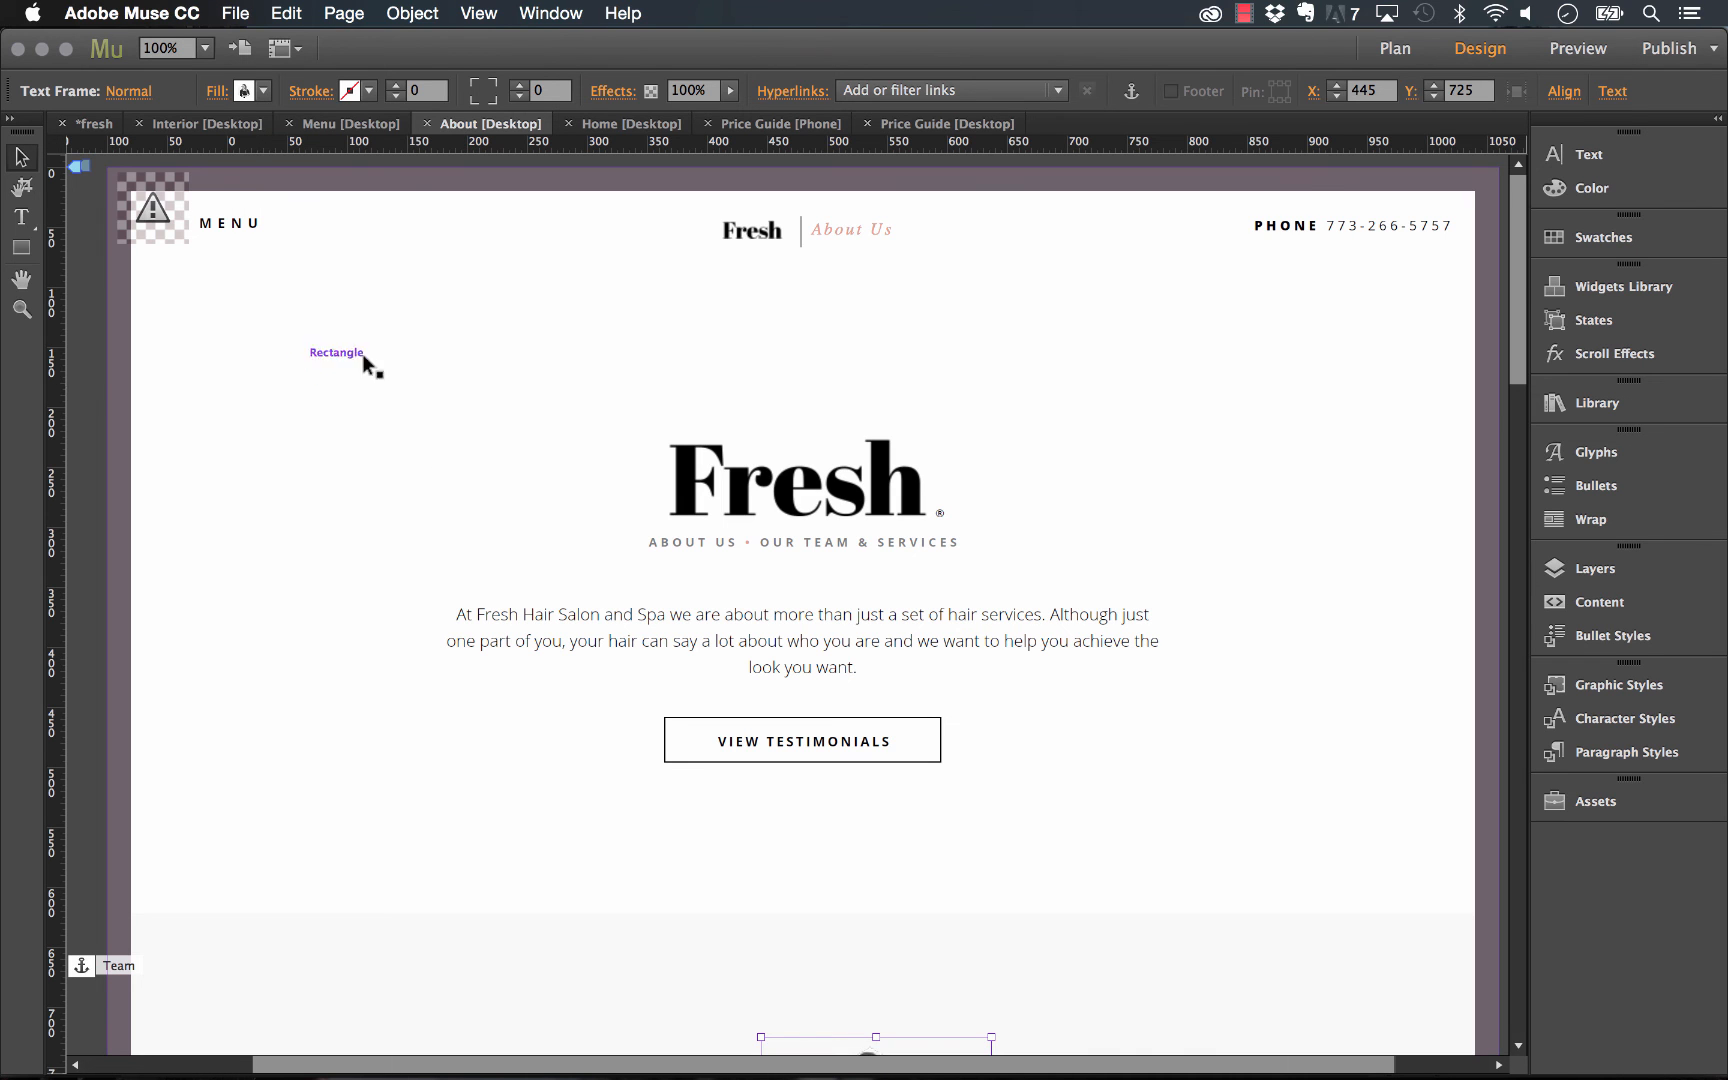
{"action": "left_click", "coordinate": [337, 125]}
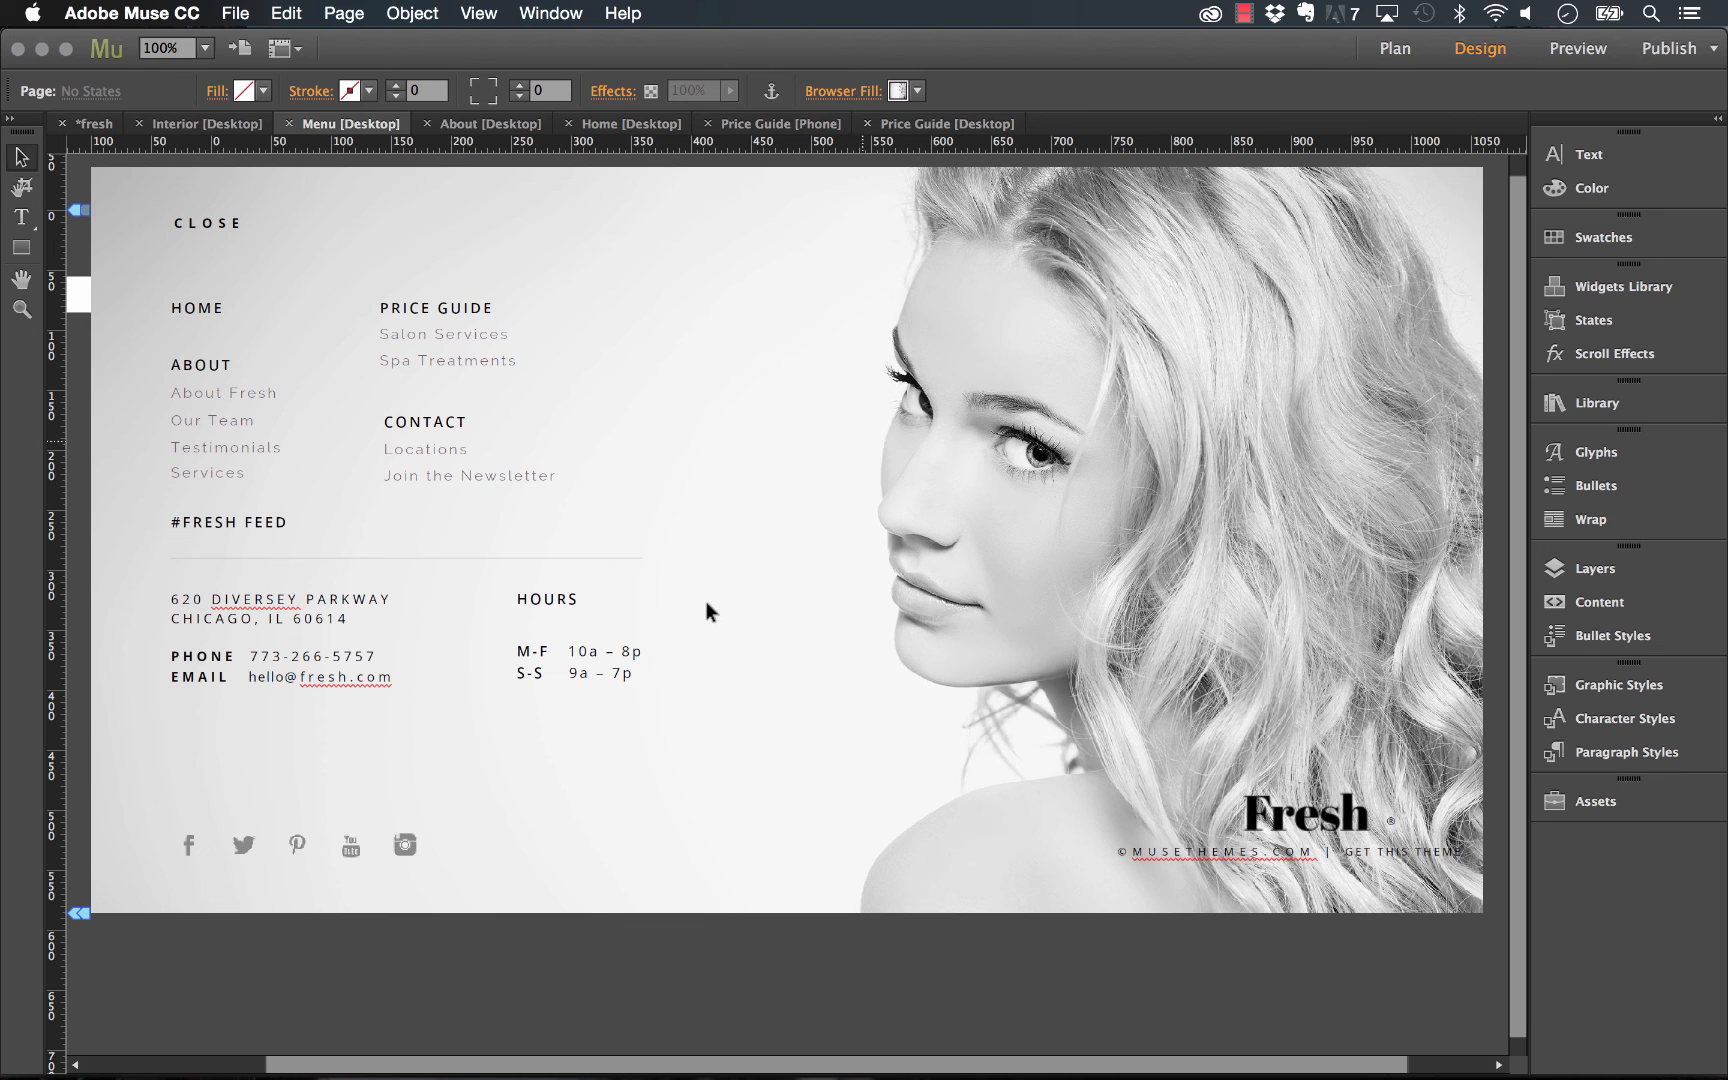
Switch to Firefox and open and close the slide-out menu on the Home page
{"action": "left_click", "coordinate": [478, 1042]}
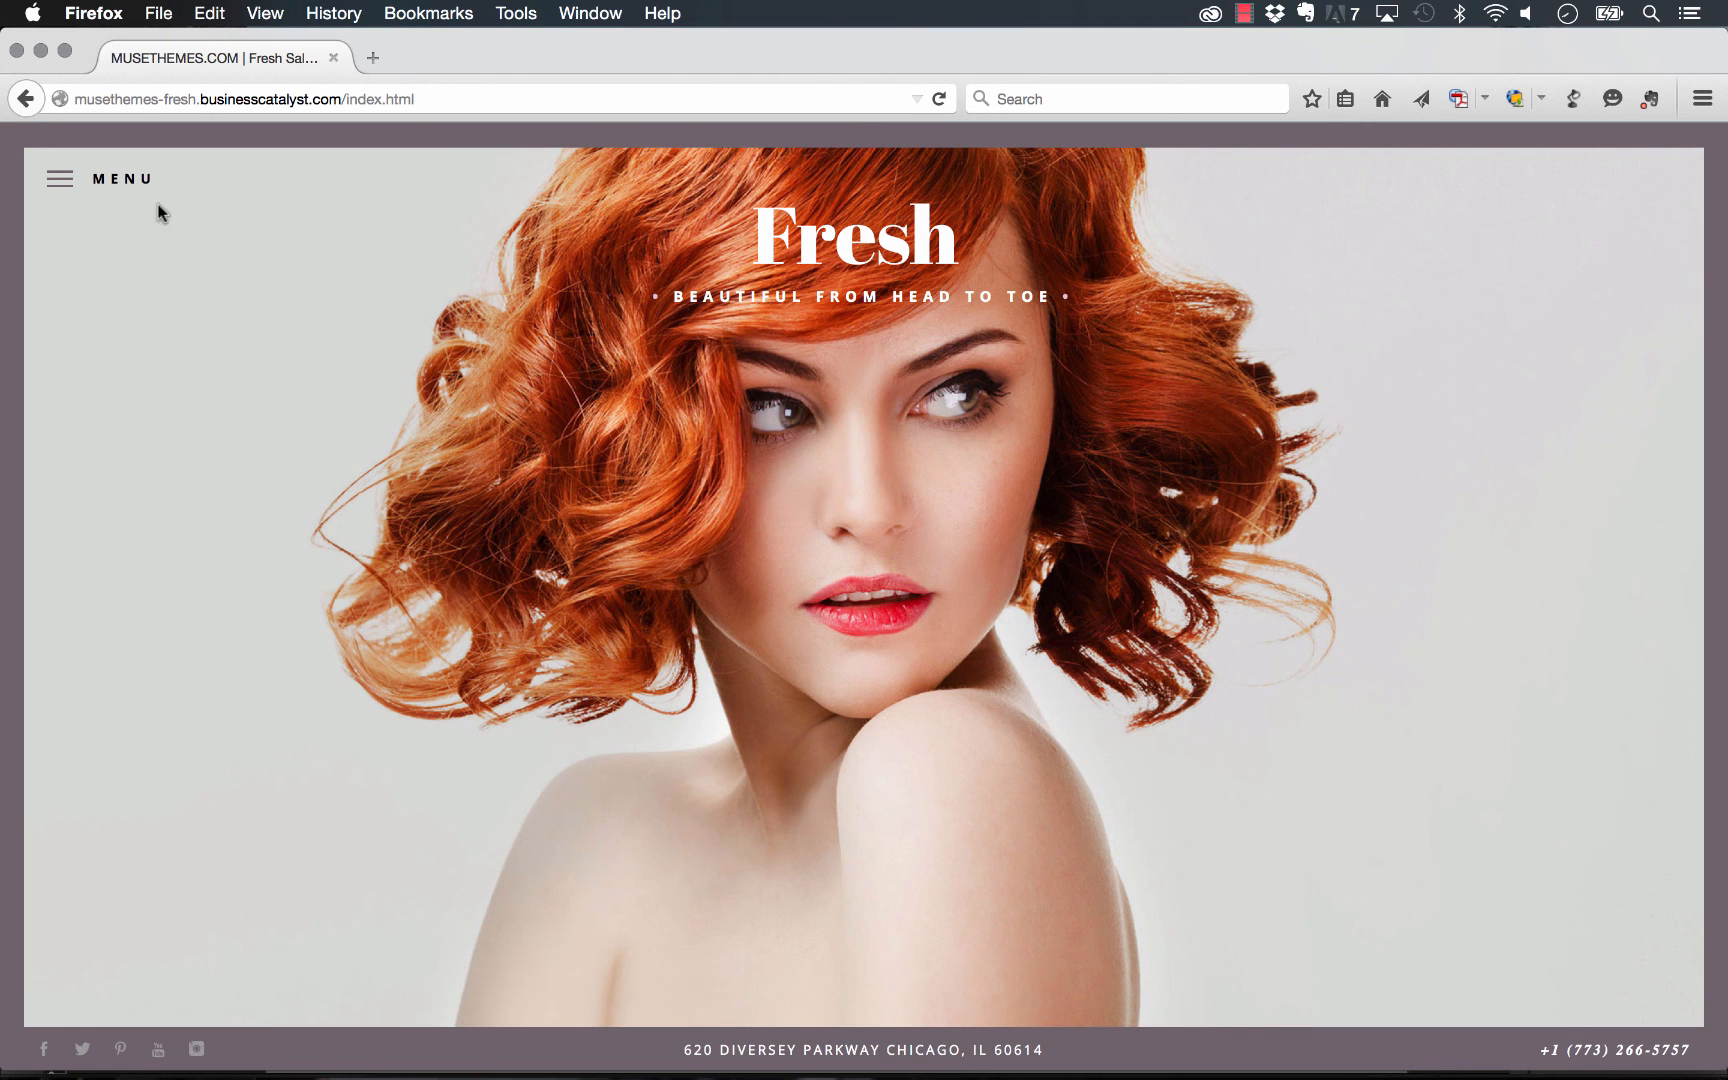
{"action": "left_click", "coordinate": [59, 180]}
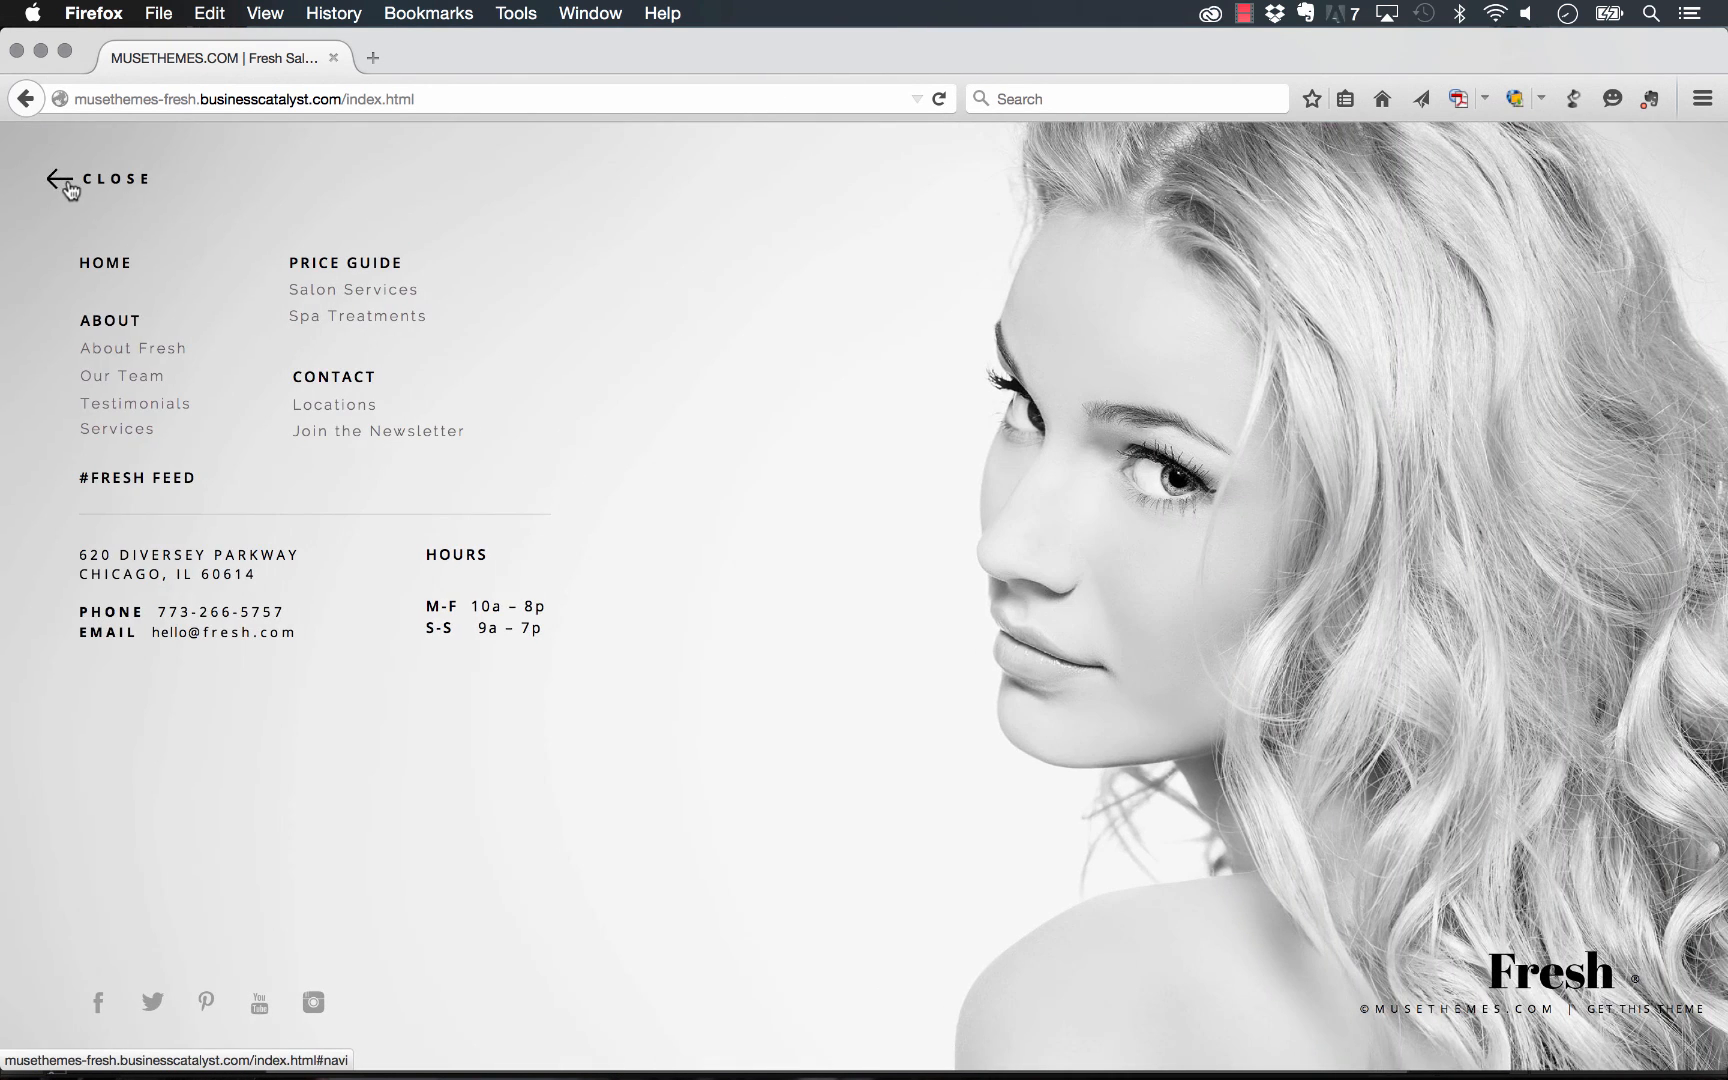
{"action": "left_click", "coordinate": [64, 185]}
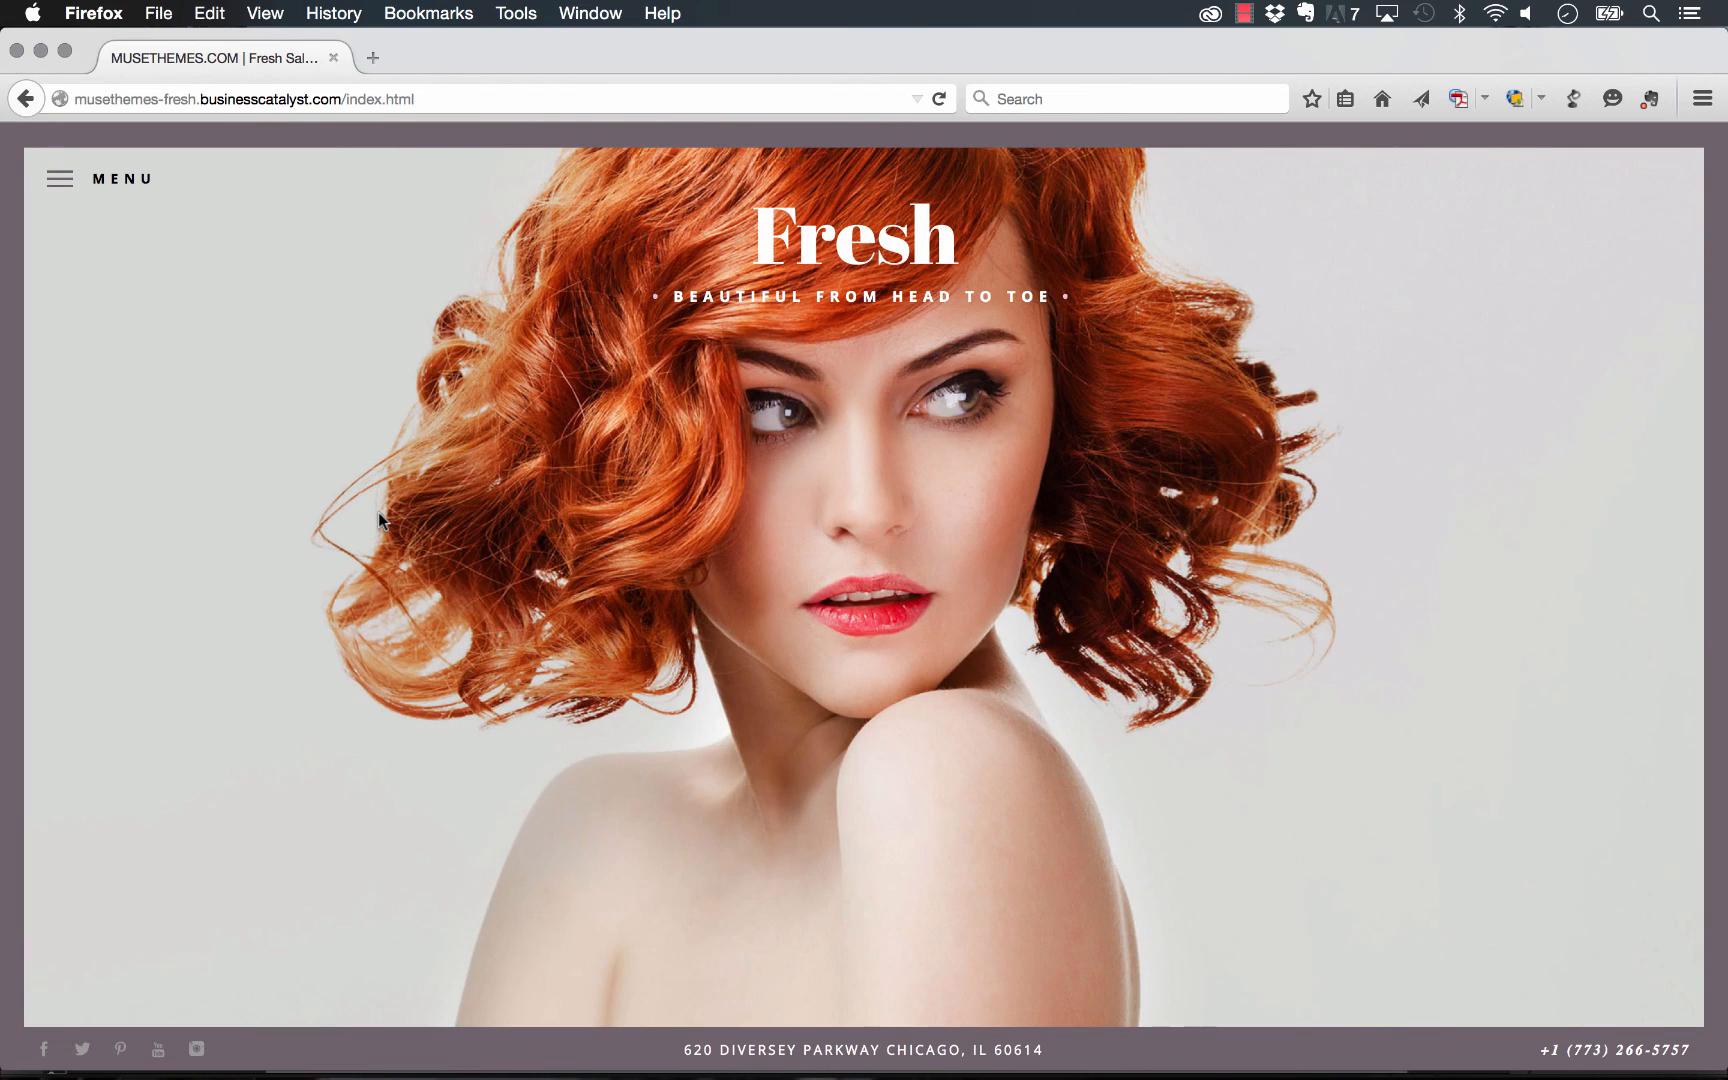